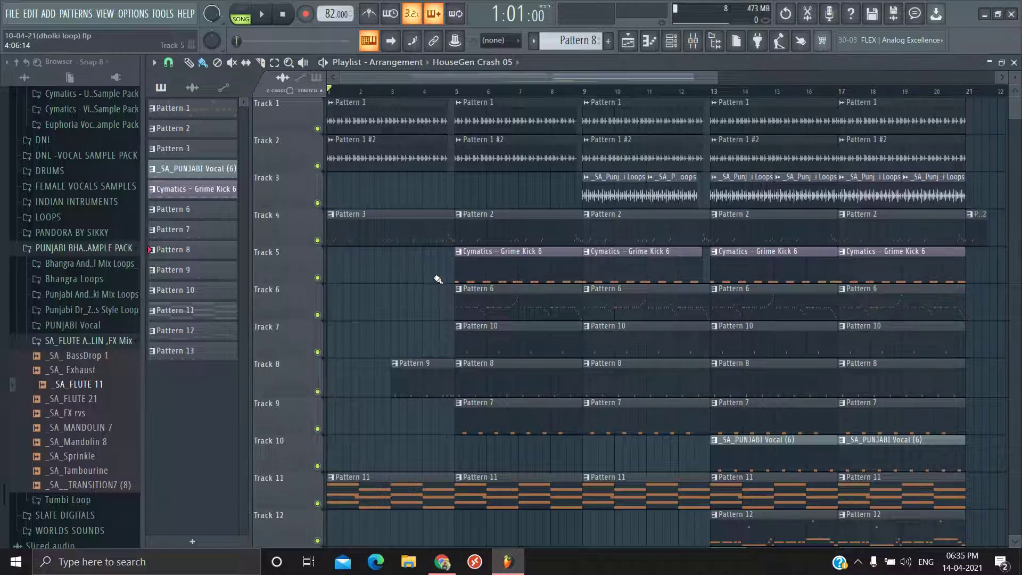
- Solo Track 1 and play back its Pattern 1 audio clips from the start of the arrangement
{"action": "key", "text": "space"}
{"action": "right_click", "coordinate": [318, 129]}
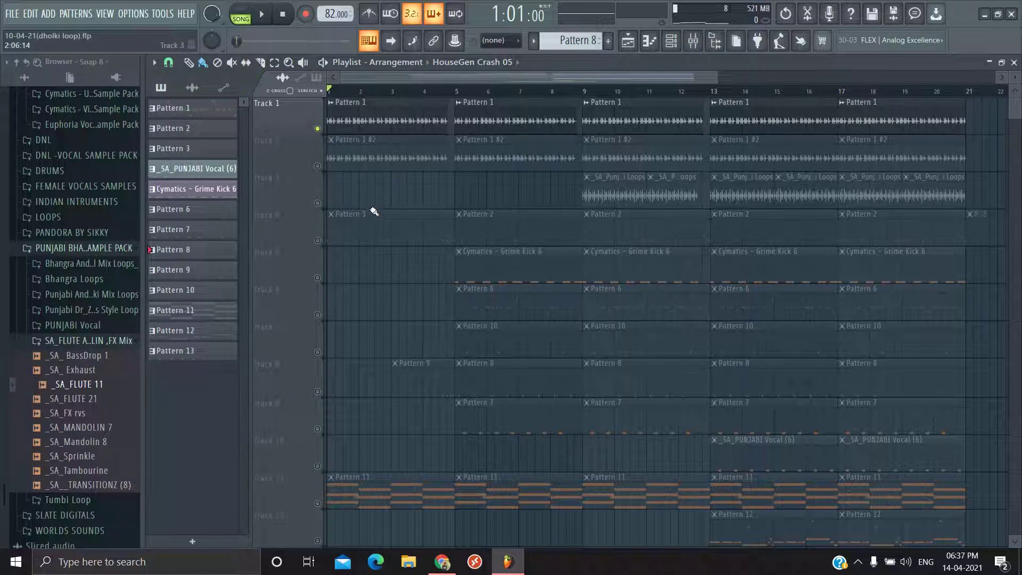
{"action": "key", "text": "space"}
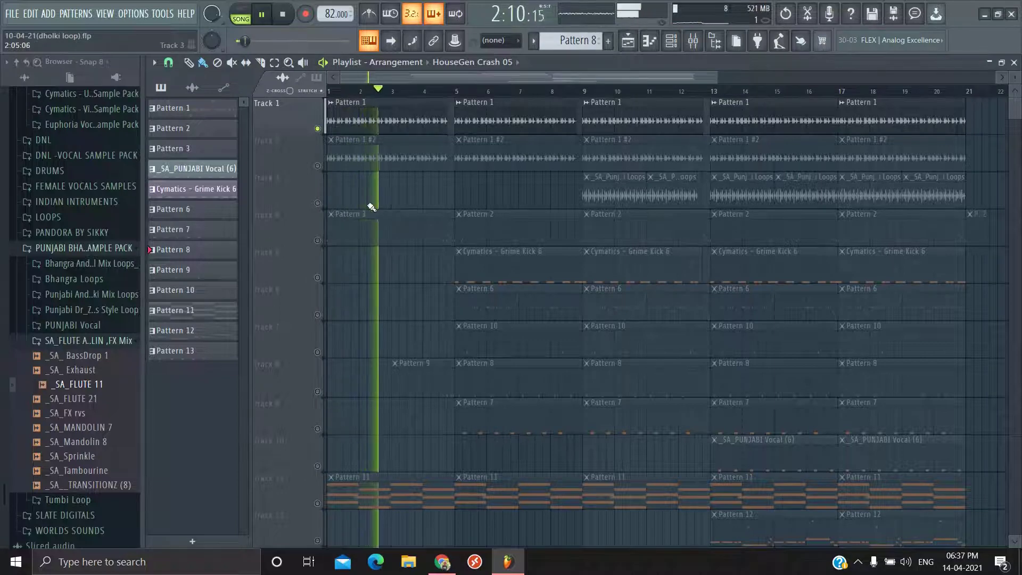
{"action": "key", "text": "space"}
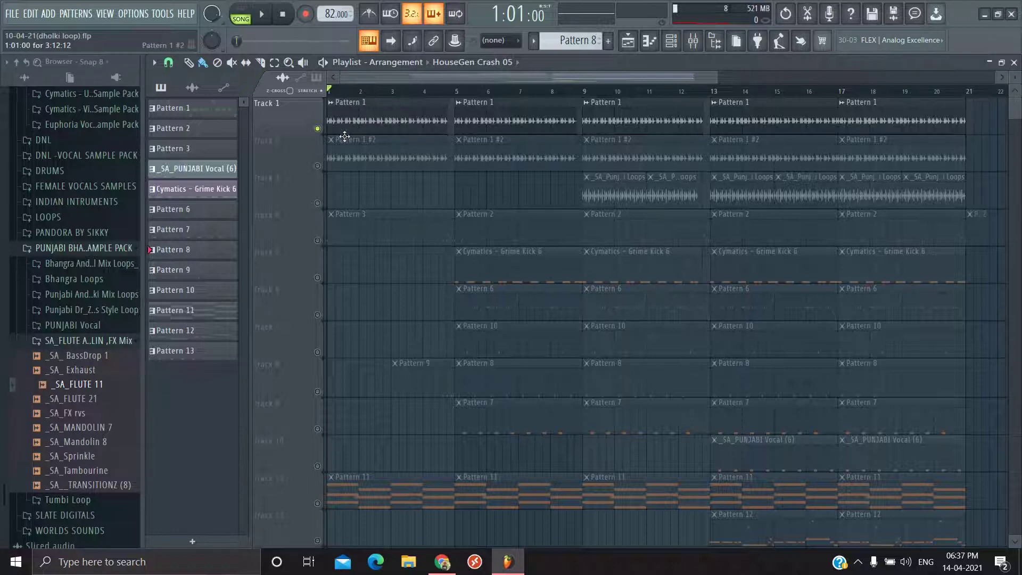
- Enable Track 2 in place of Track 1 and inspect the sample settings of its Pattern 1 #2 clip
{"action": "left_click", "coordinate": [318, 166]}
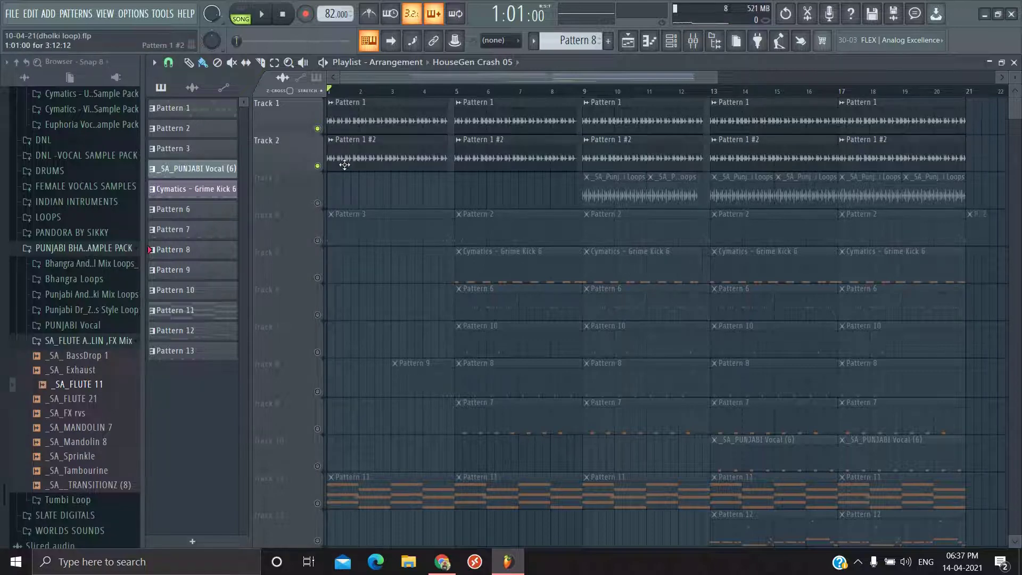
{"action": "left_click", "coordinate": [319, 129]}
{"action": "double_click", "coordinate": [435, 160]}
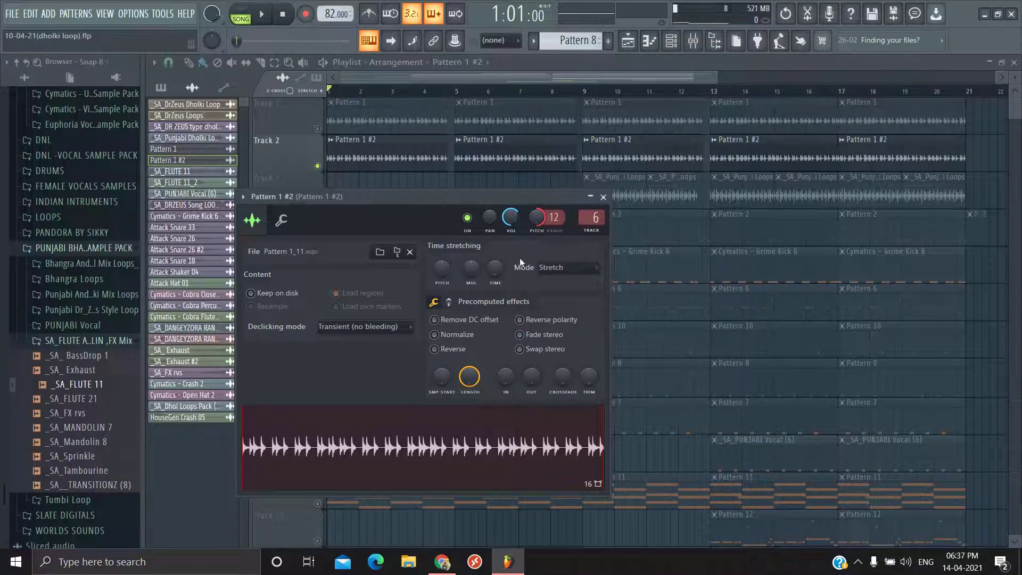
{"action": "left_click", "coordinate": [603, 197]}
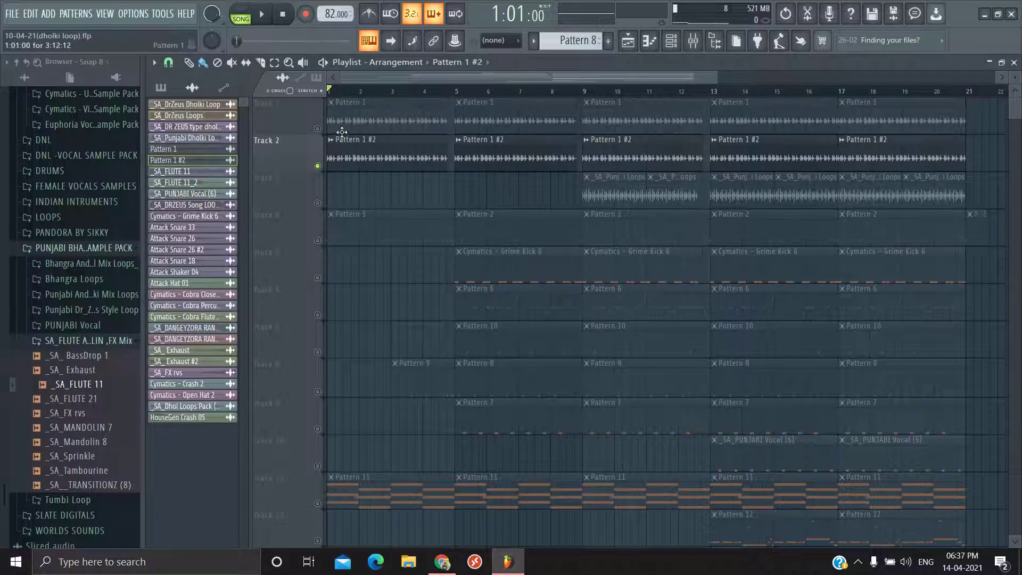
- Play Tracks 1 and 2 together from the start, toggling their mutes to compare the two dholki layers
{"action": "left_click", "coordinate": [320, 130]}
{"action": "key", "text": "space"}
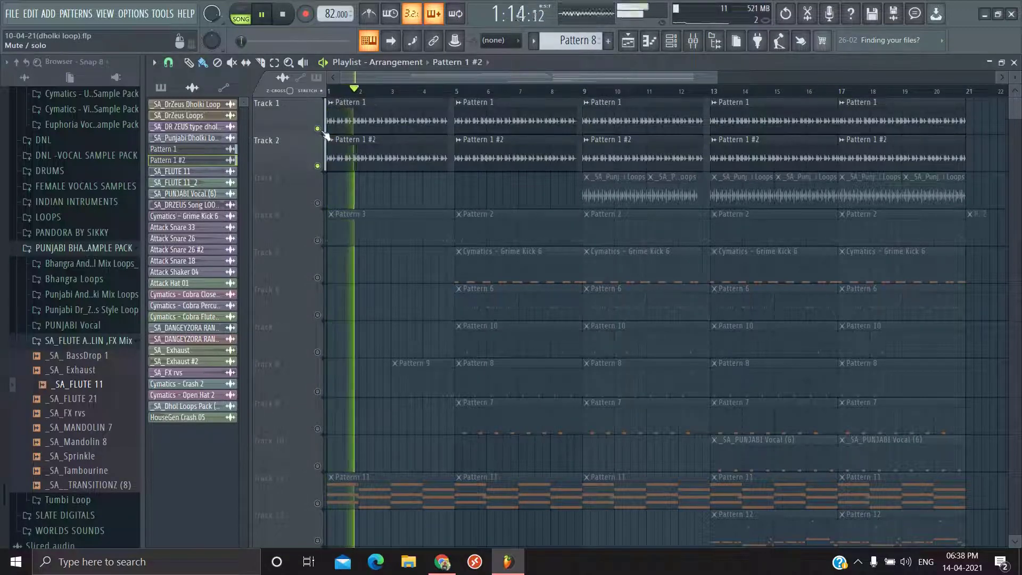
{"action": "left_click", "coordinate": [317, 129]}
{"action": "left_click", "coordinate": [318, 165]}
{"action": "left_click", "coordinate": [318, 129]}
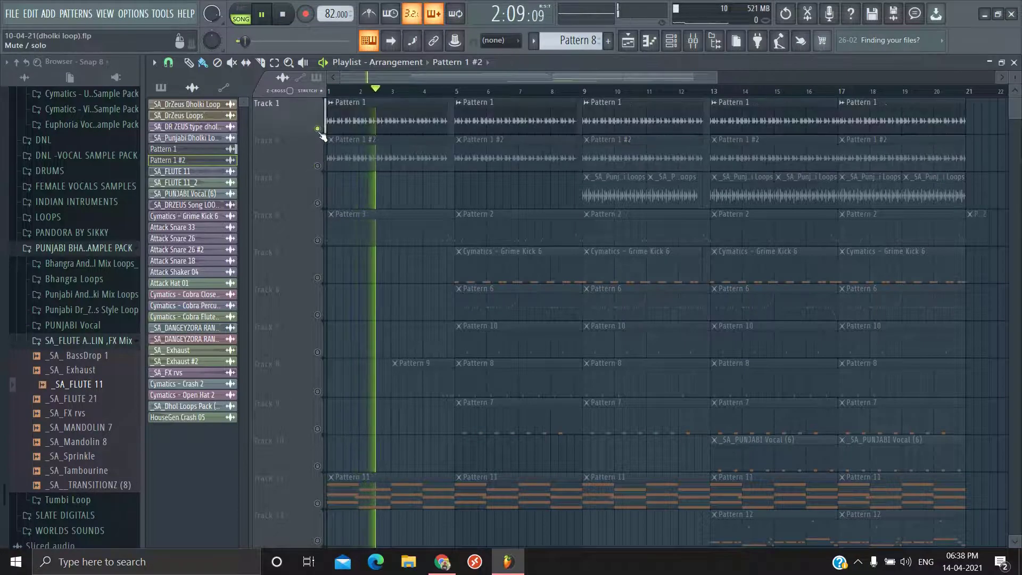
{"action": "left_click", "coordinate": [317, 166]}
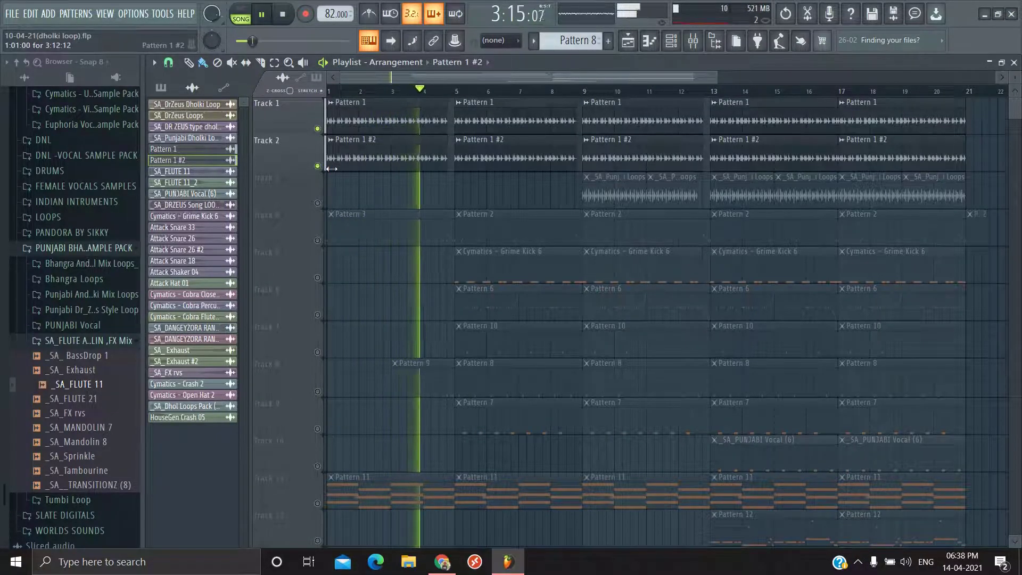
{"action": "key", "text": "space"}
- Solo Track 5 and play the Cymatics - Grime Kick 6 pattern from bar 5
{"action": "scroll", "coordinate": [373, 228], "scroll_direction": "down", "scroll_amount": 1}
{"action": "scroll", "coordinate": [413, 228], "scroll_direction": "up", "scroll_amount": 2, "text": "ctrl"}
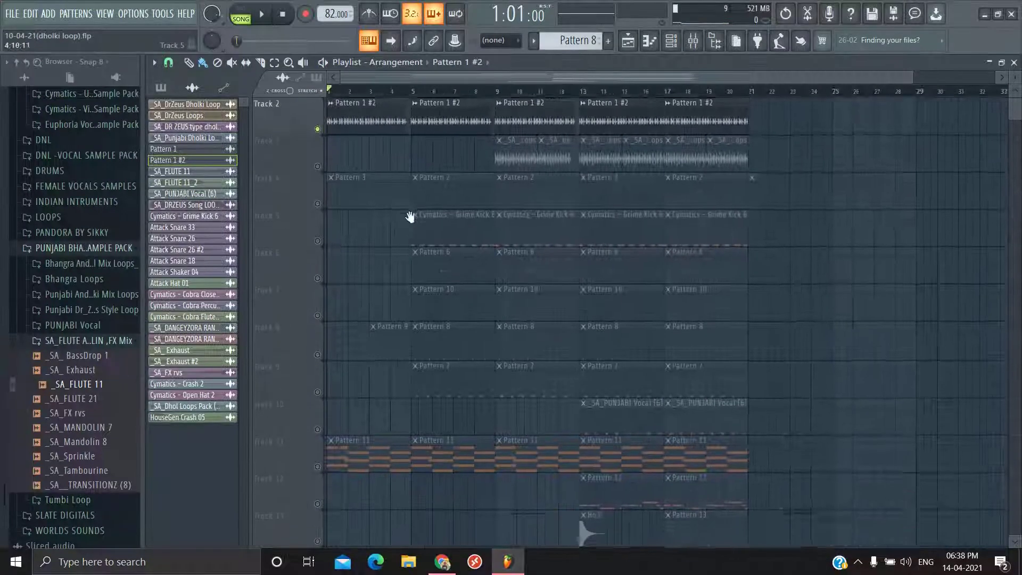
{"action": "right_click", "coordinate": [318, 240]}
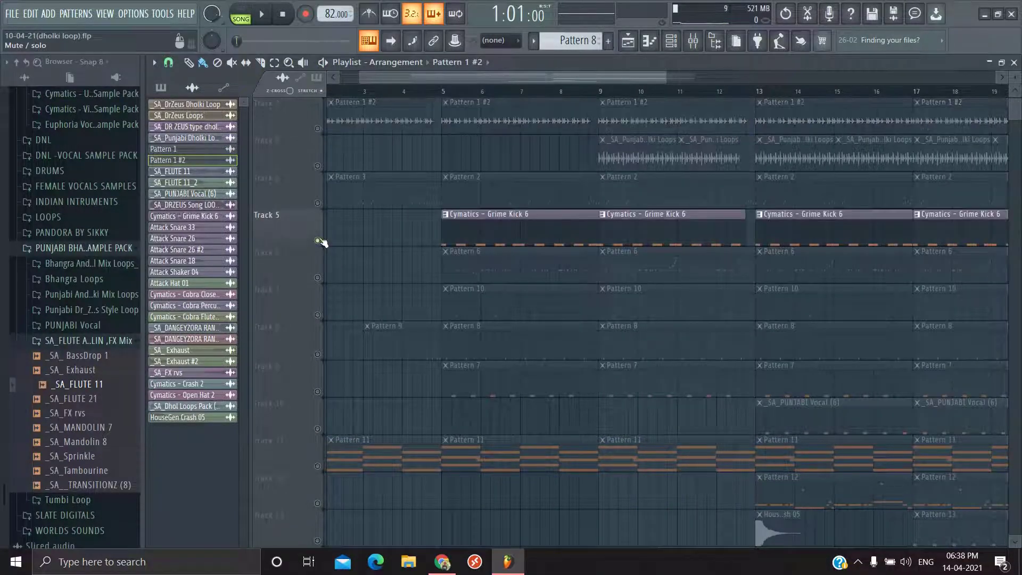
{"action": "left_click", "coordinate": [443, 91]}
{"action": "key", "text": "space"}
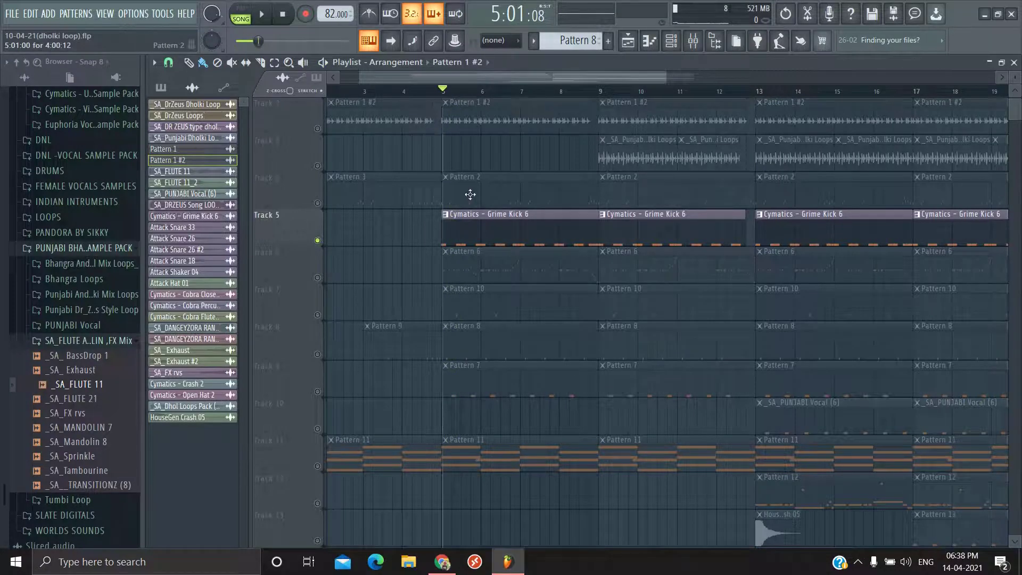
{"action": "key", "text": "space"}
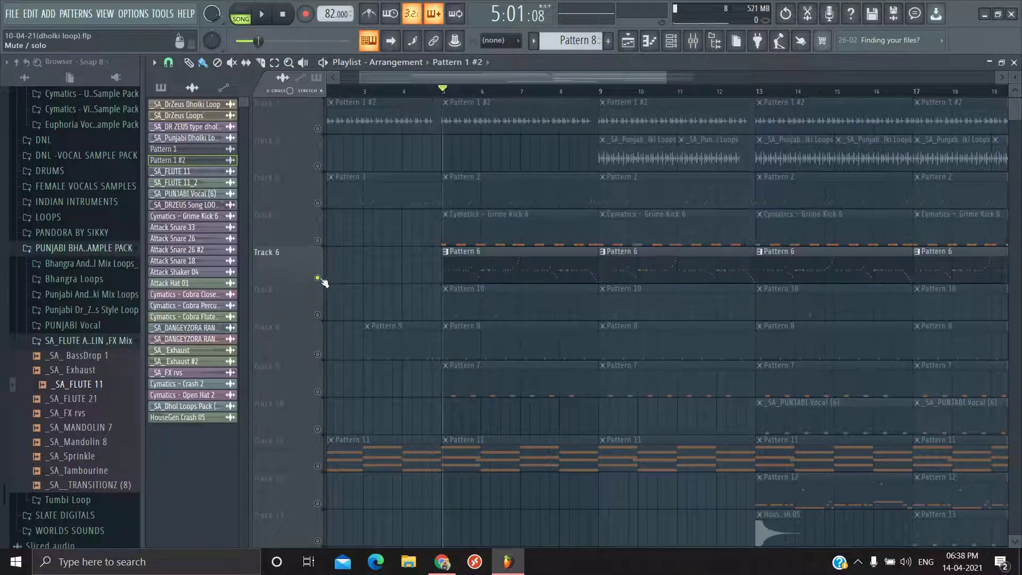
- With Track 6 soloed, examine Pattern 6's closed hi-hat notes in the piano roll while playing from bar 5, and close the piano roll
{"action": "scroll", "coordinate": [490, 291], "scroll_direction": "up", "scroll_amount": 2}
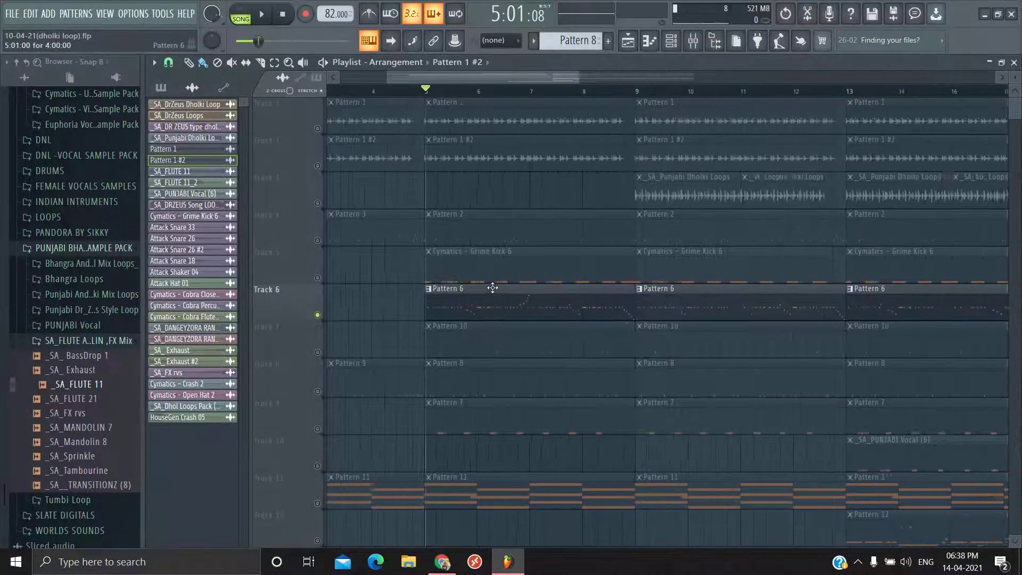
{"action": "scroll", "coordinate": [489, 293], "scroll_direction": "up", "scroll_amount": 1}
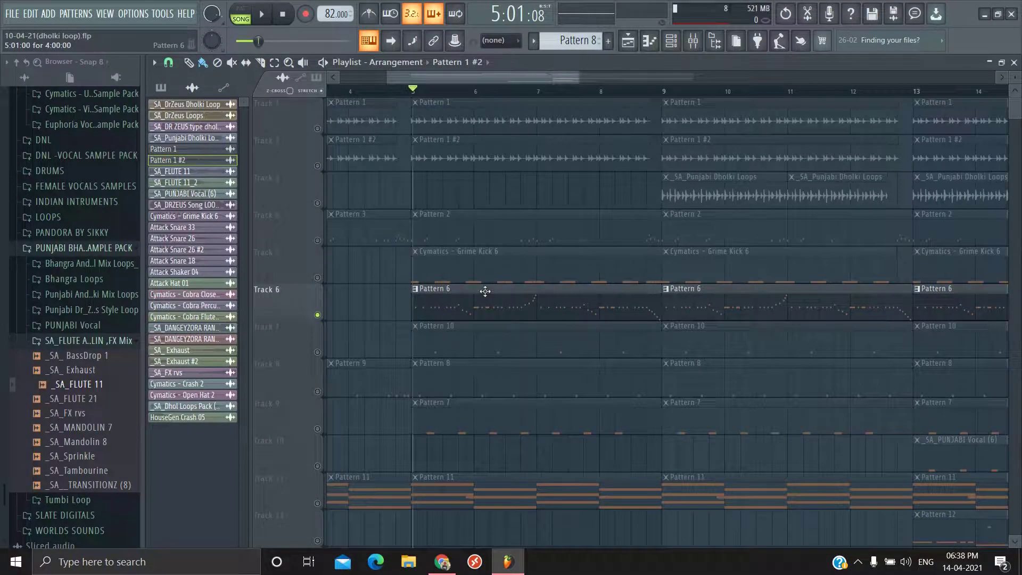
{"action": "double_click", "coordinate": [478, 308]}
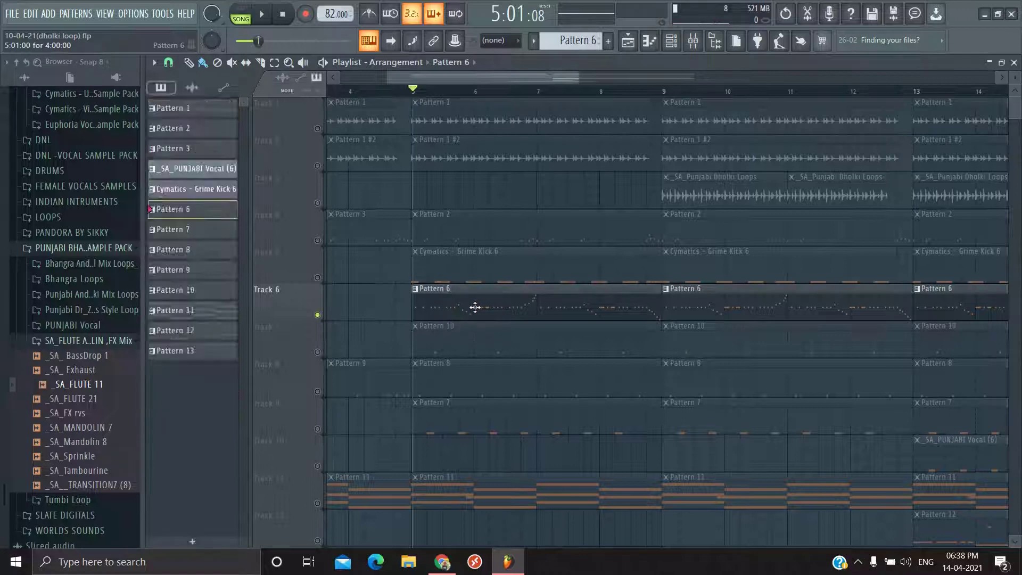
{"action": "key", "text": "space"}
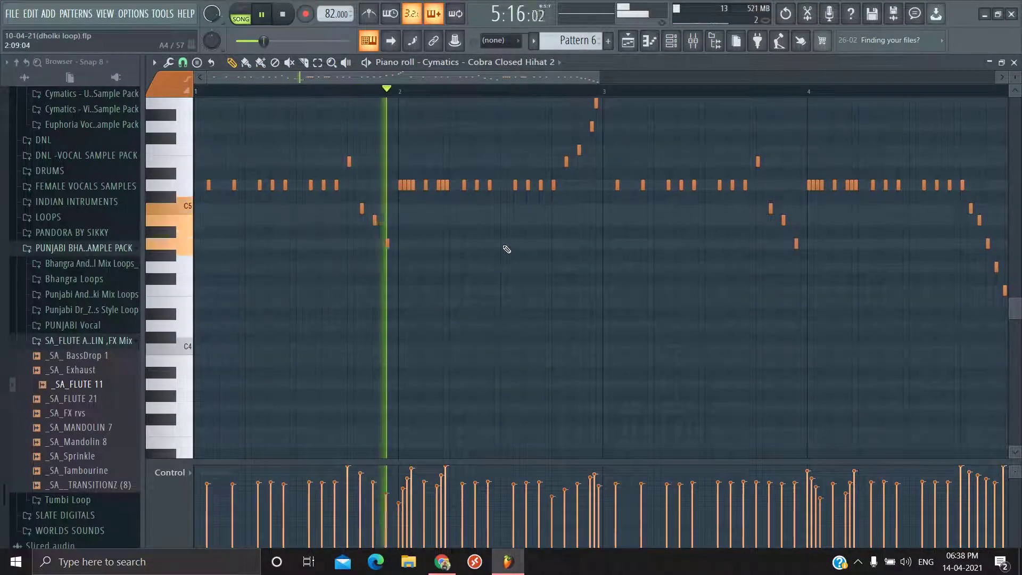
{"action": "scroll", "coordinate": [514, 248], "scroll_direction": "up", "scroll_amount": 1}
{"action": "scroll", "coordinate": [518, 247], "scroll_direction": "up", "scroll_amount": 1}
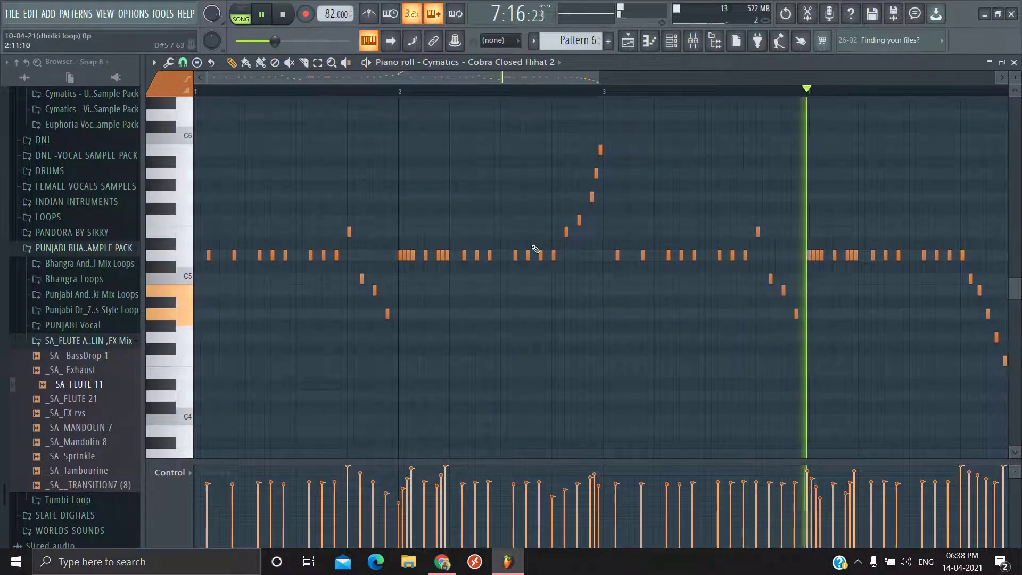
{"action": "key", "text": "space"}
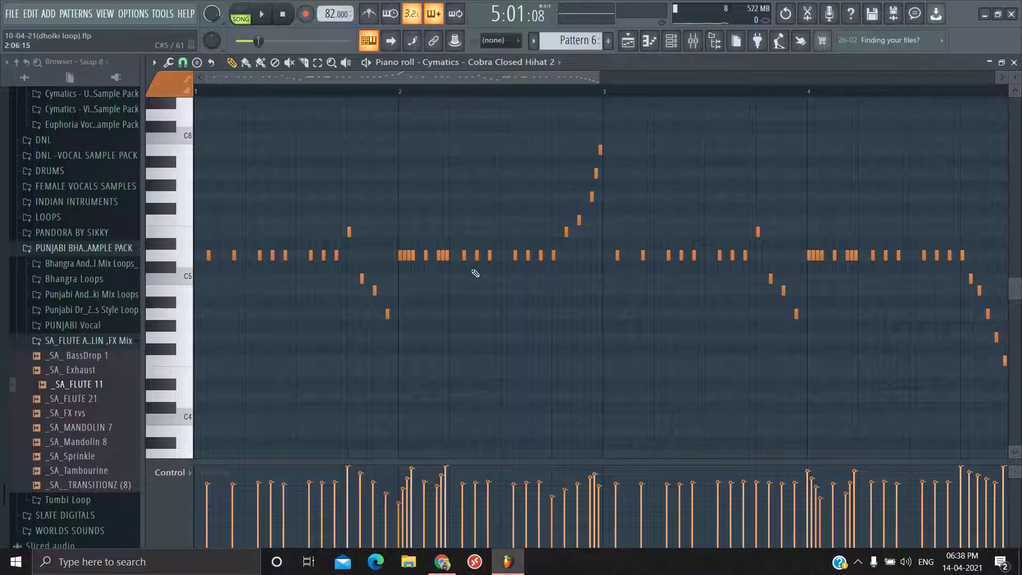
{"action": "scroll", "coordinate": [490, 276], "scroll_direction": "down", "scroll_amount": 2}
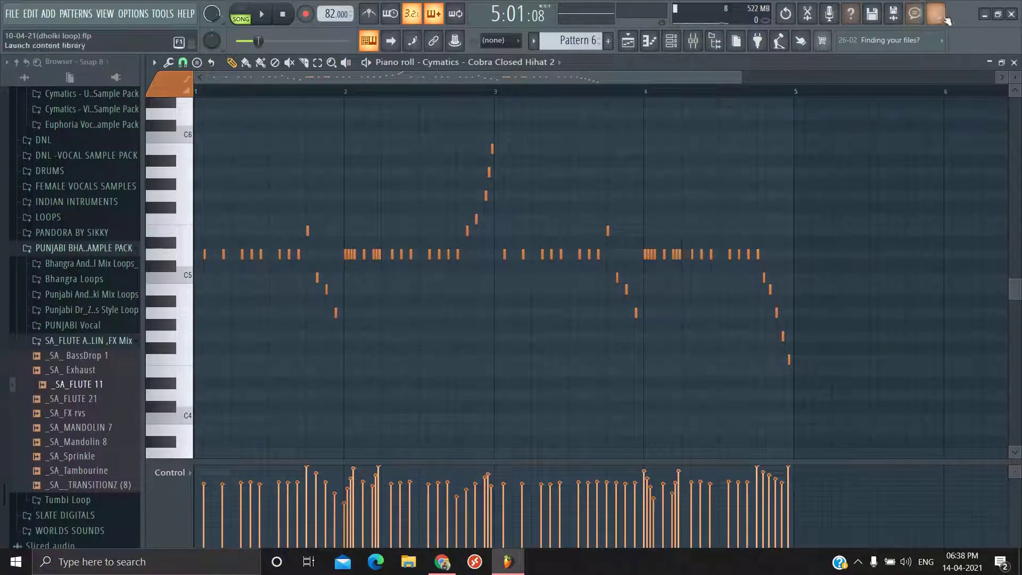
{"action": "left_click", "coordinate": [1015, 62]}
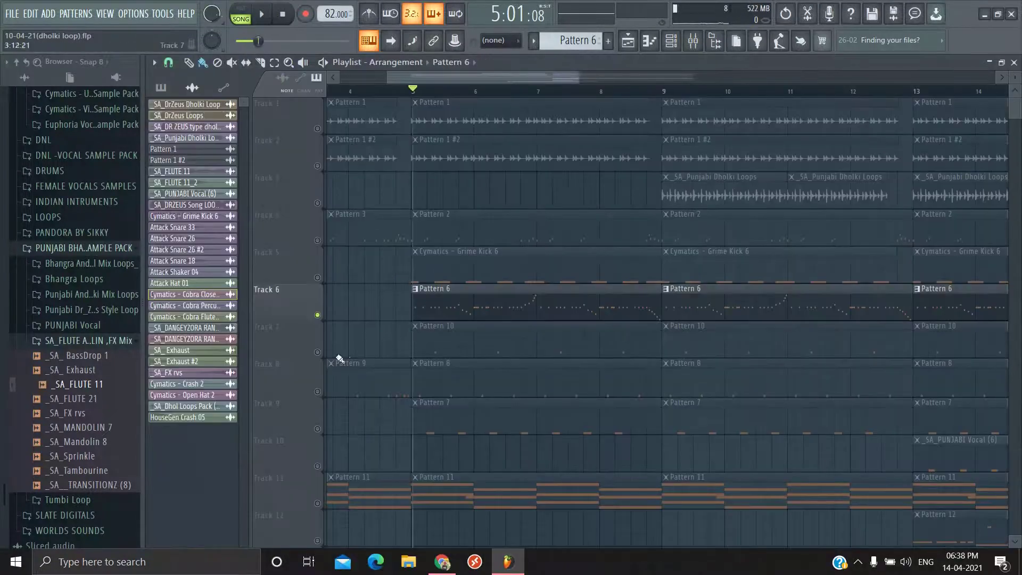
- Solo Track 7 and play its Pattern 10 clip from bar 5 twice
{"action": "left_click", "coordinate": [319, 353]}
{"action": "key", "text": "space"}
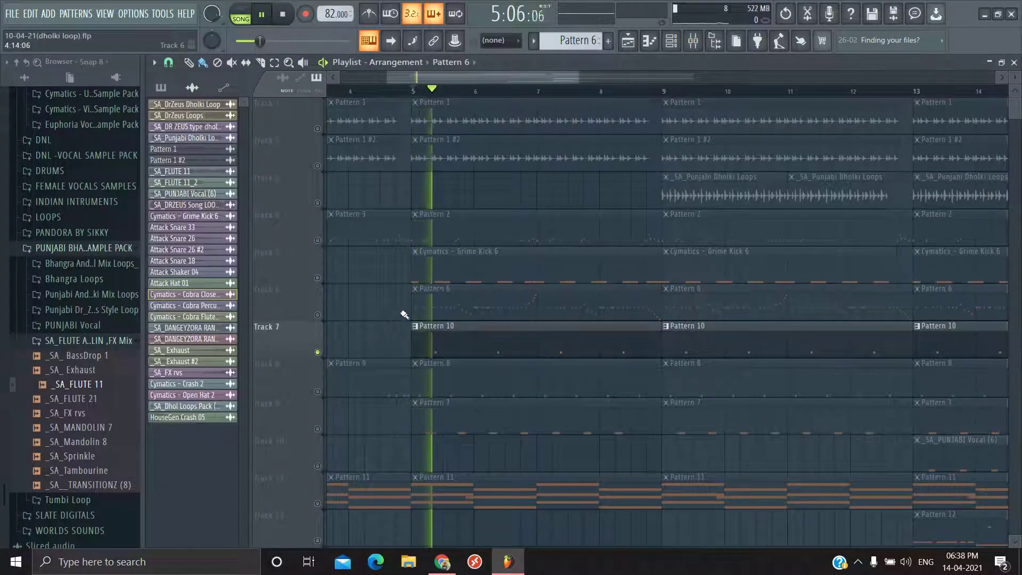
{"action": "key", "text": "space"}
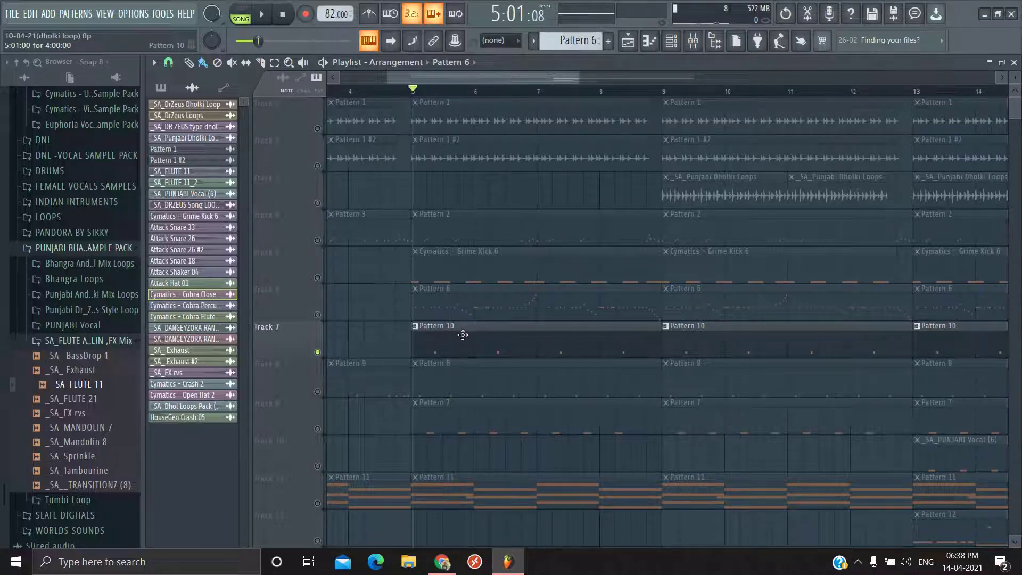
{"action": "key", "text": "space"}
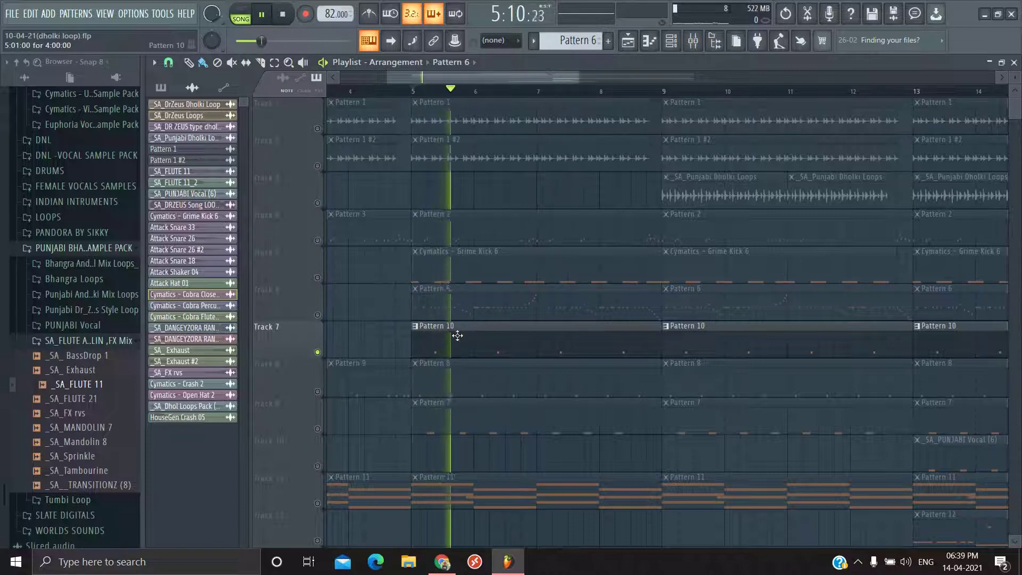
{"action": "key", "text": "space"}
- Solo Track 8 and play its Pattern 8 clip from bar 5
{"action": "scroll", "coordinate": [400, 366], "scroll_direction": "down", "scroll_amount": 1}
{"action": "scroll", "coordinate": [481, 351], "scroll_direction": "left", "scroll_amount": 2}
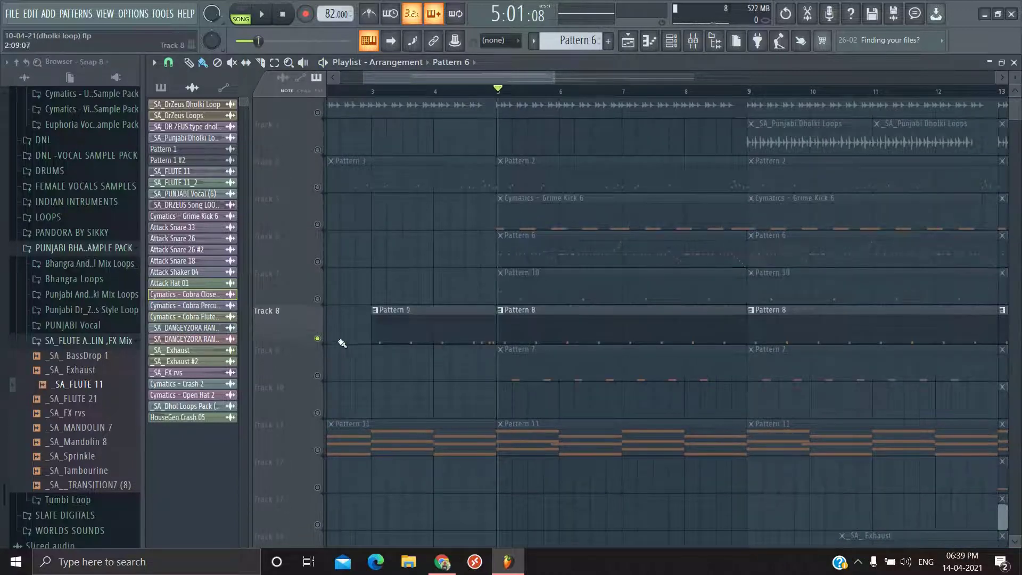
{"action": "key", "text": "space"}
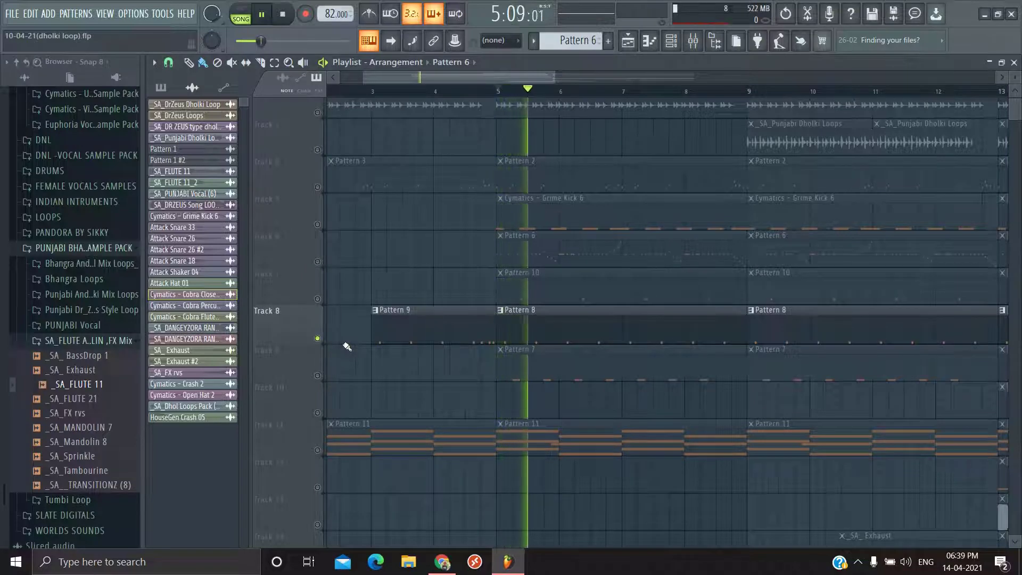
{"action": "key", "text": "space"}
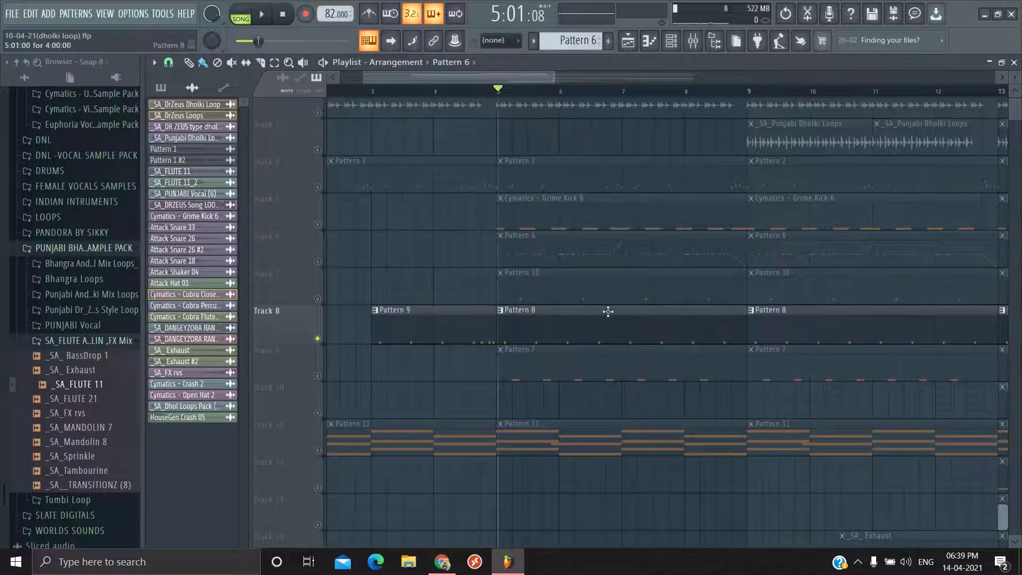
- Solo Track 9 and play its Pattern 7 clip from bar 5
{"action": "scroll", "coordinate": [543, 339], "scroll_direction": "down", "scroll_amount": 2}
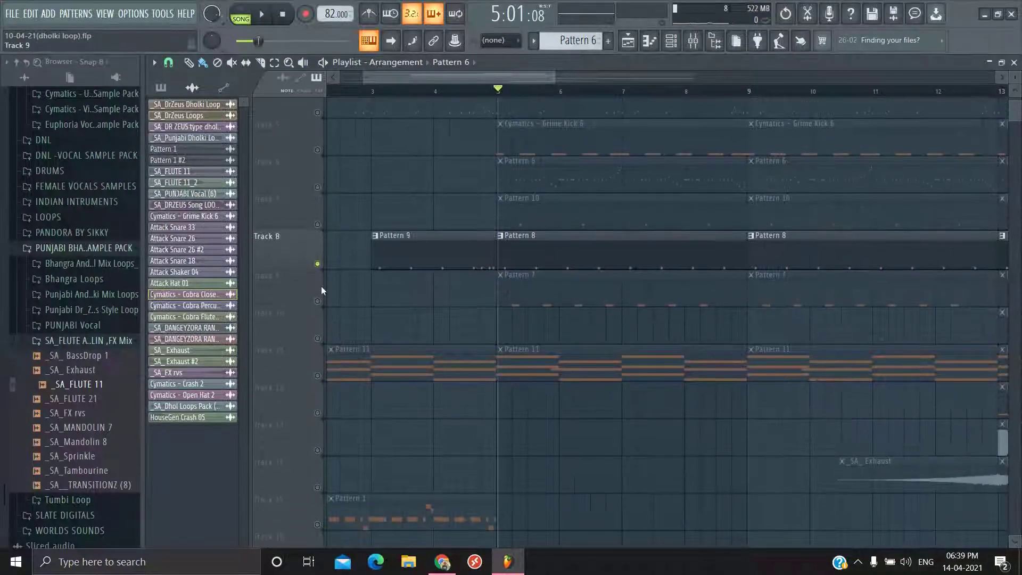
{"action": "left_click", "coordinate": [321, 293]}
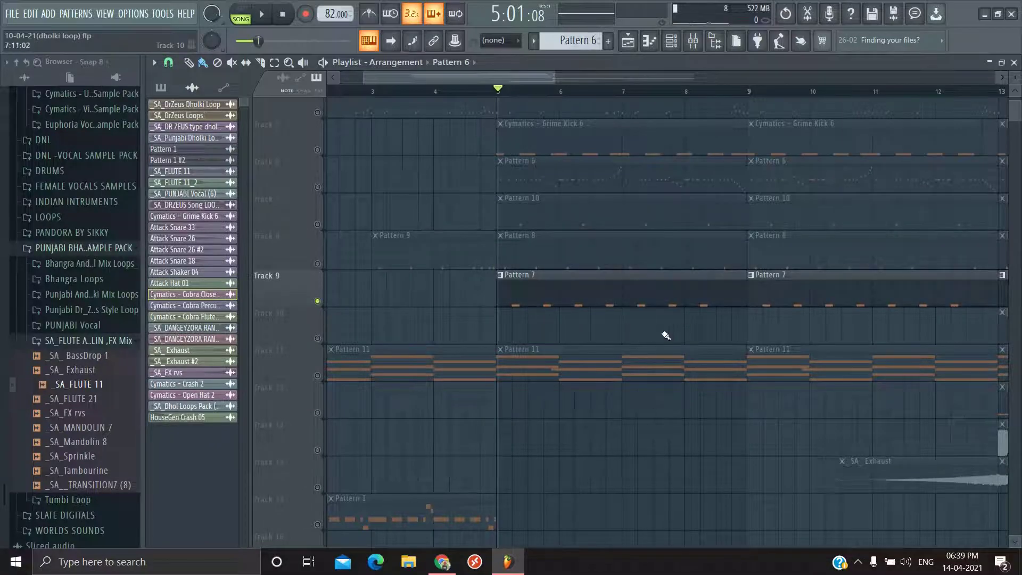
{"action": "key", "text": "space"}
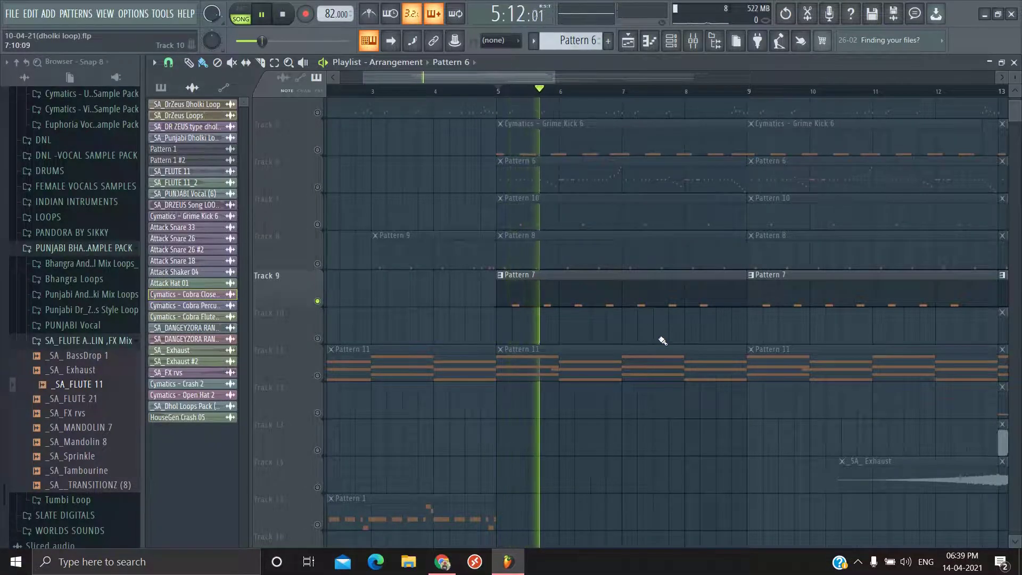
{"action": "scroll", "coordinate": [539, 269], "scroll_direction": "up", "scroll_amount": 1}
{"action": "key", "text": "space"}
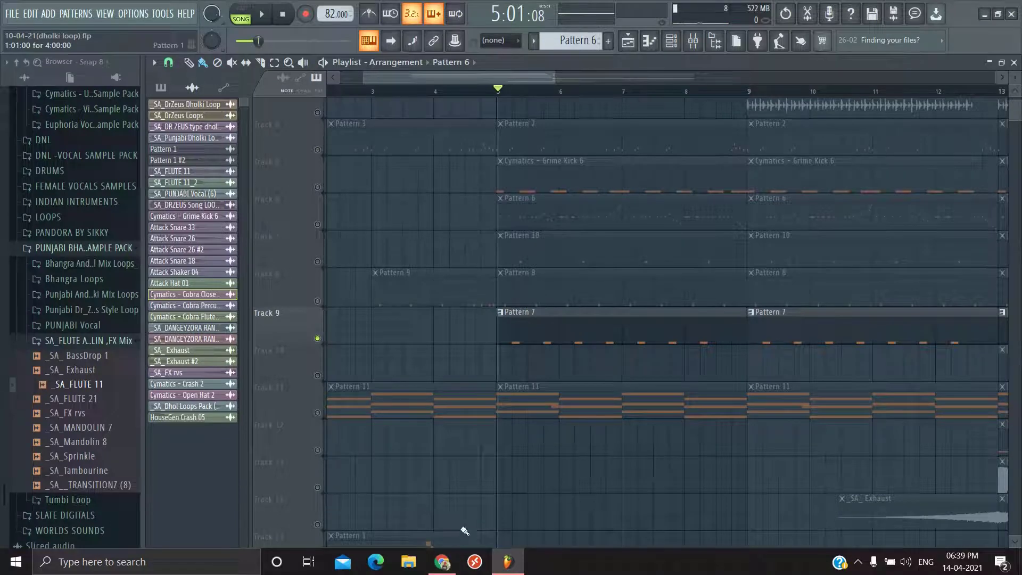
{"action": "left_click", "coordinate": [442, 562]}
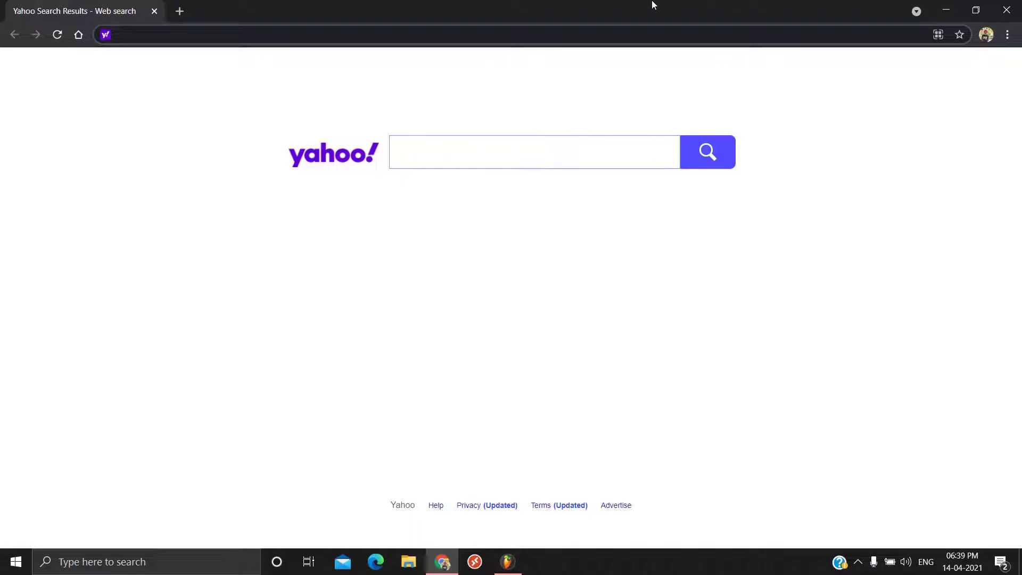
{"action": "left_click", "coordinate": [456, 148]}
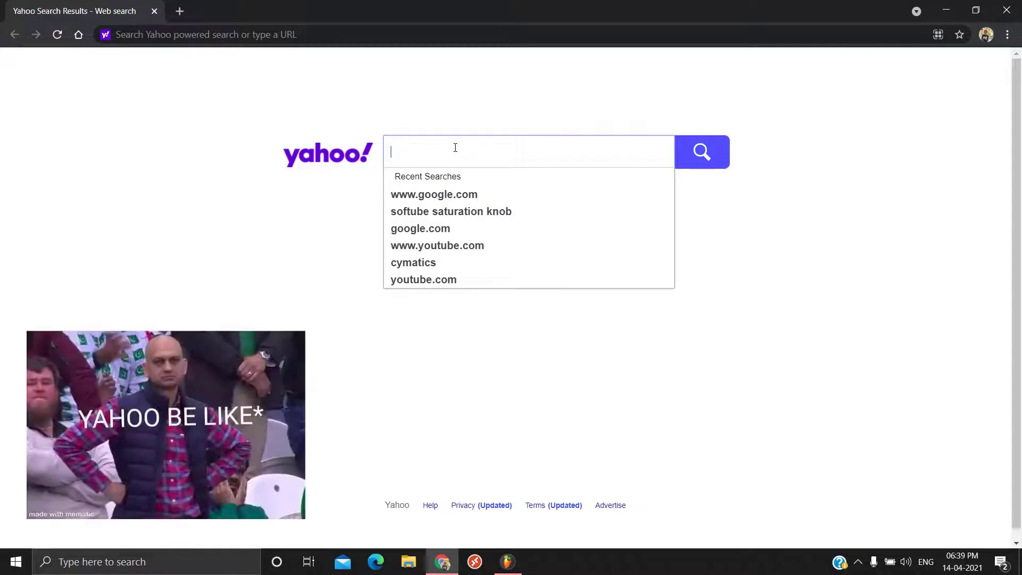
{"action": "left_click", "coordinate": [434, 194]}
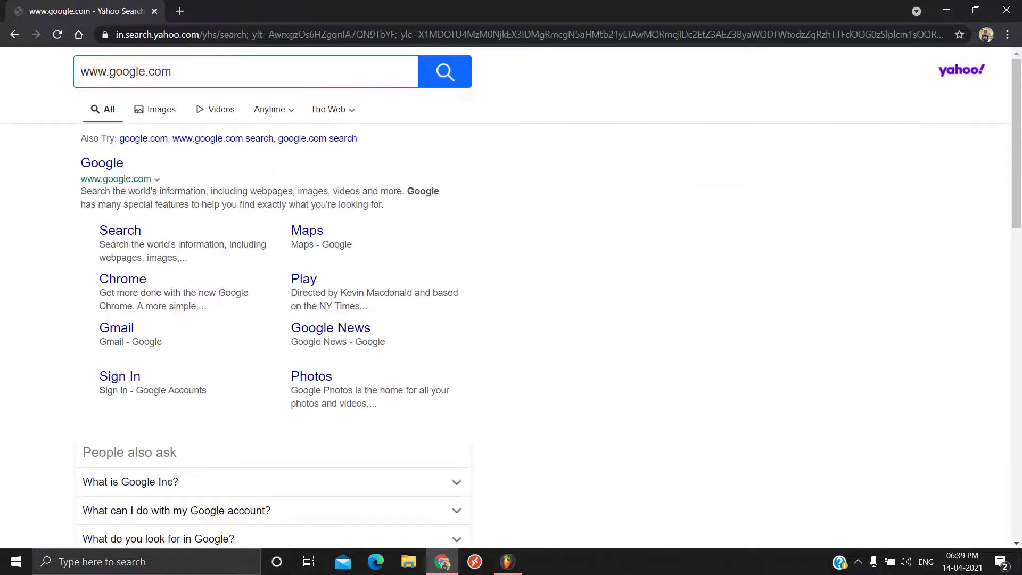
{"action": "left_click", "coordinate": [106, 165]}
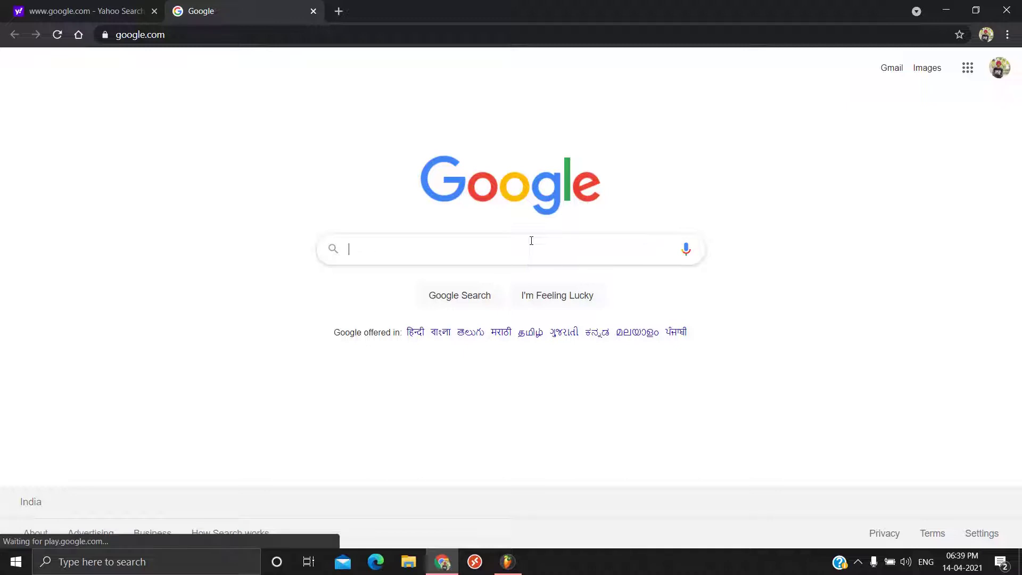
- Search Google for "SNARE MEANING IN PUNJABI"
{"action": "type", "text": "SNARE "}
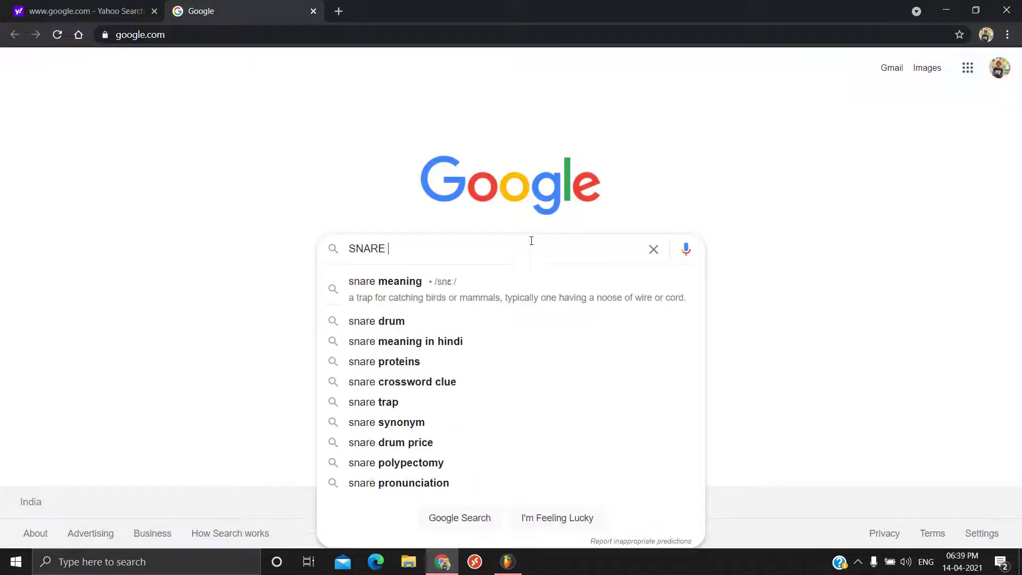
{"action": "type", "text": "MEANIN"}
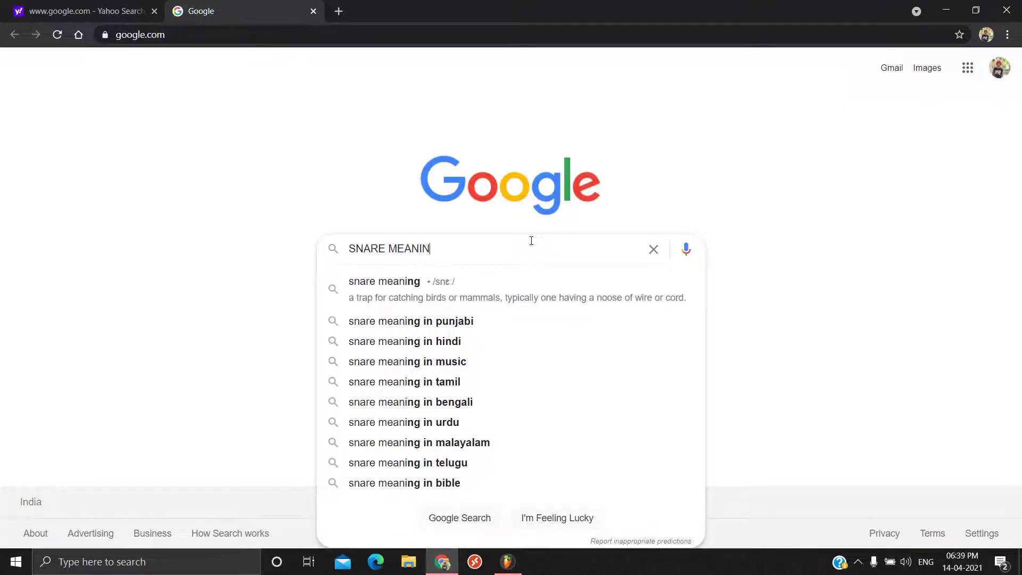
{"action": "type", "text": "G IN PUNJABI"}
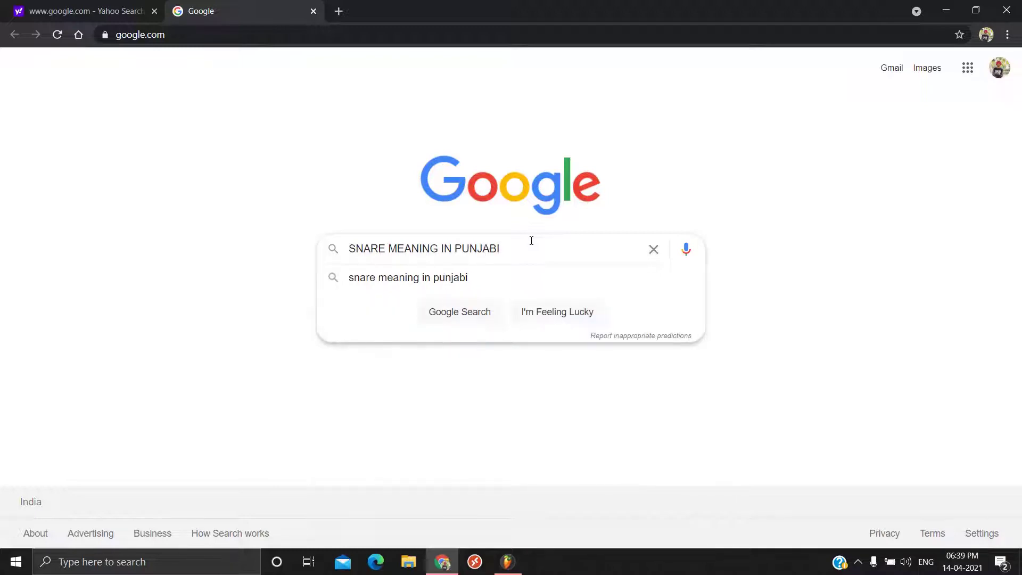
{"action": "key", "text": "Return"}
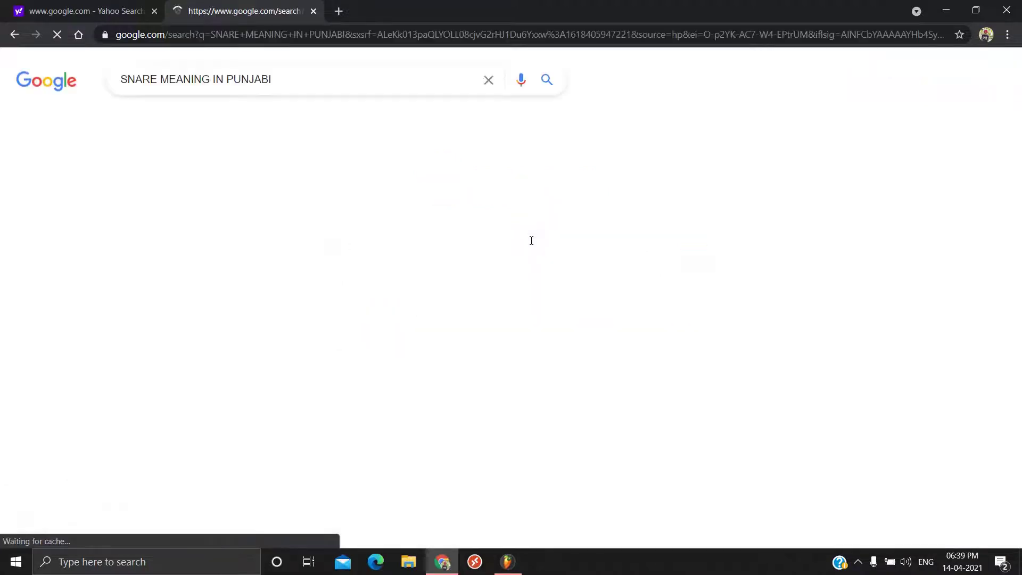
- Open the english-punjabi.net result on the Punjabi meaning of snare drum, read it, and close Chrome to return to FL Studio
{"action": "scroll", "coordinate": [187, 264], "scroll_direction": "down", "scroll_amount": 4}
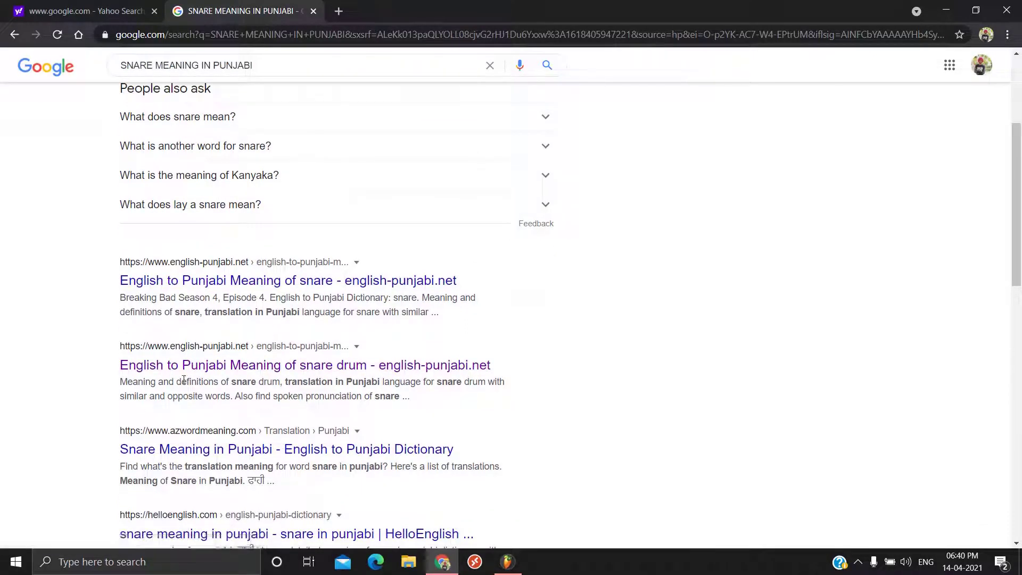
{"action": "left_click", "coordinate": [250, 366]}
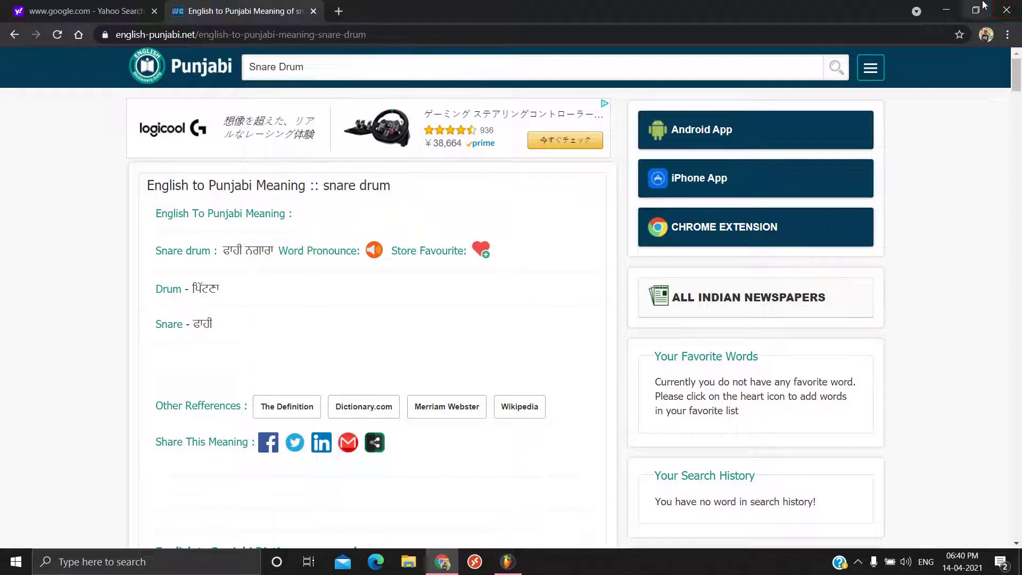
{"action": "left_click", "coordinate": [1008, 12]}
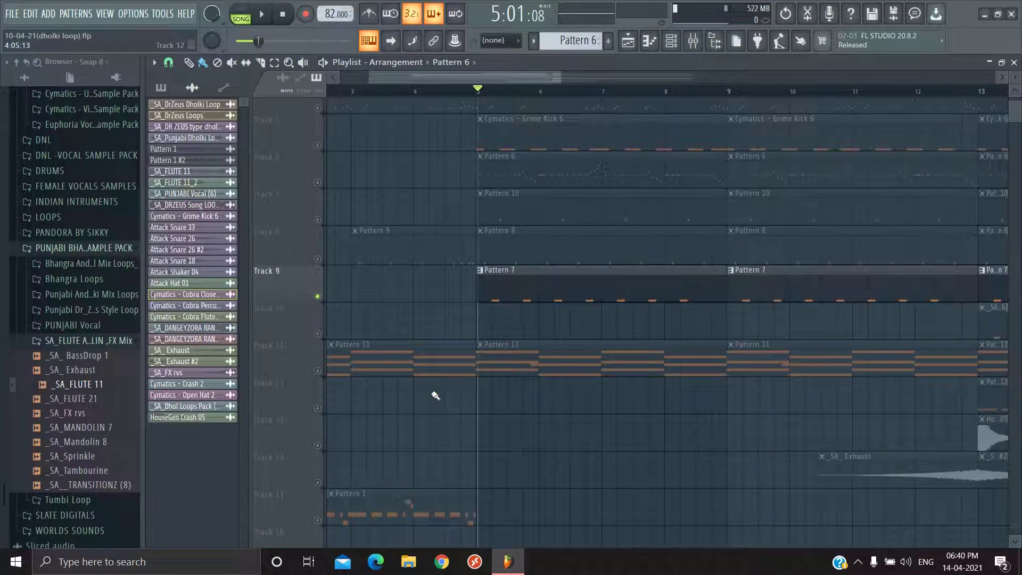
- Solo Track 11 and play its Pattern 11 clip from bar 1
{"action": "scroll", "coordinate": [567, 390], "scroll_direction": "left", "scroll_amount": 3}
{"action": "scroll", "coordinate": [501, 384], "scroll_direction": "down", "scroll_amount": 4}
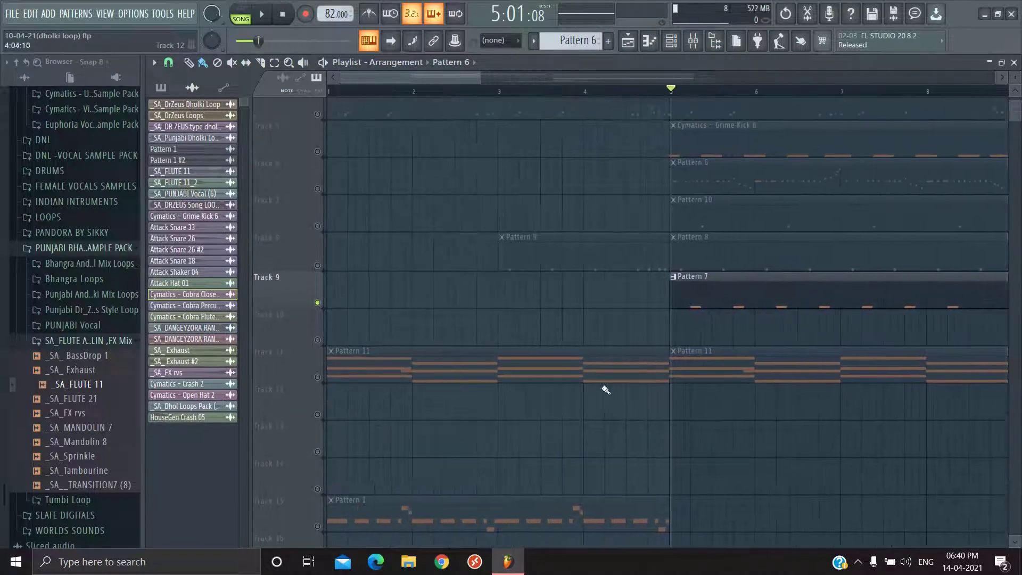
{"action": "scroll", "coordinate": [780, 382], "scroll_direction": "up", "scroll_amount": 3}
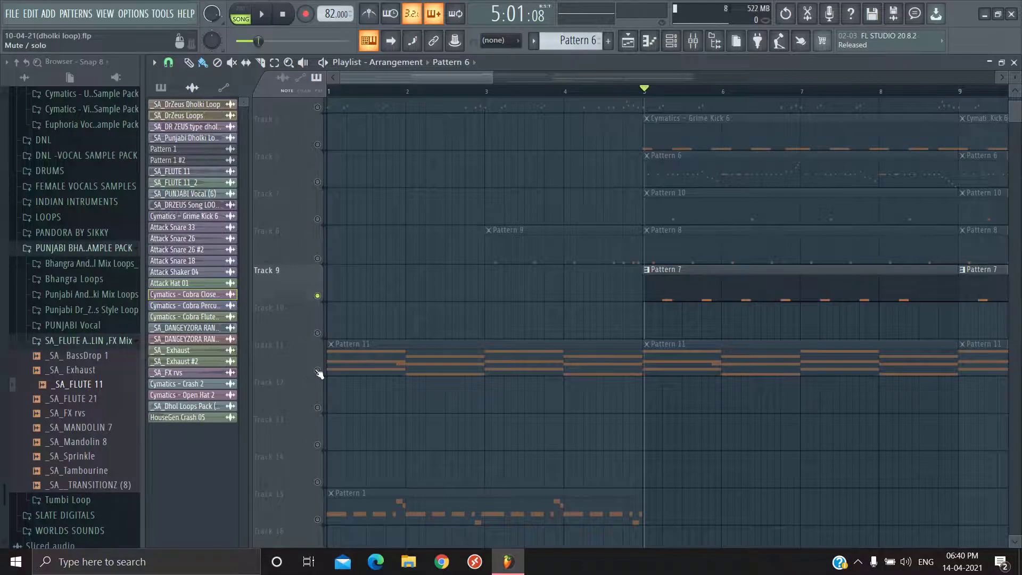
{"action": "scroll", "coordinate": [320, 373], "scroll_direction": "down", "scroll_amount": 1}
{"action": "left_click", "coordinate": [280, 351]}
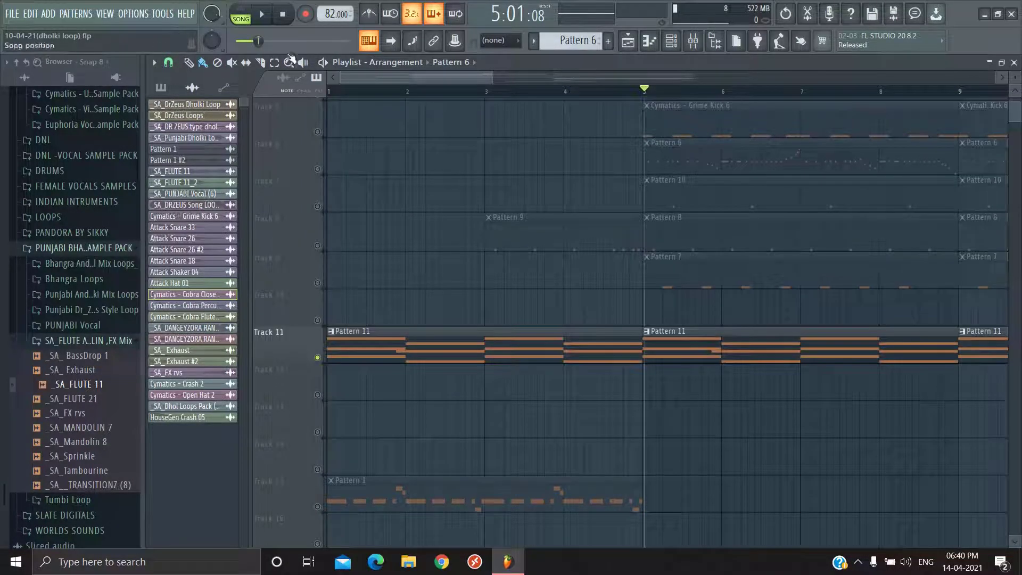
{"action": "left_click", "coordinate": [329, 91]}
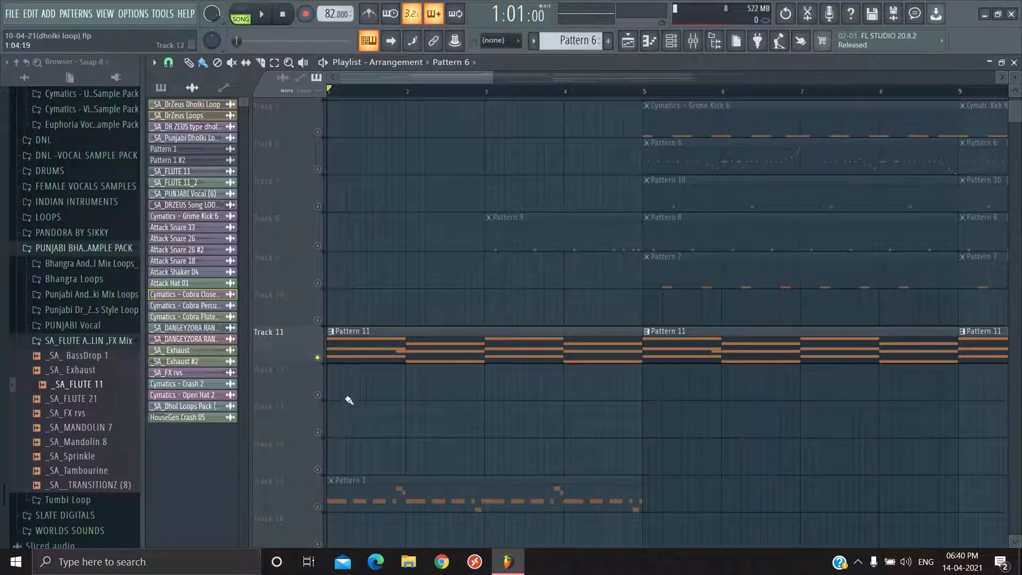
{"action": "key", "text": "space"}
- Open Pattern 11 in the piano roll to view its chord notes, stop playback and return to the playlist
{"action": "double_click", "coordinate": [349, 348]}
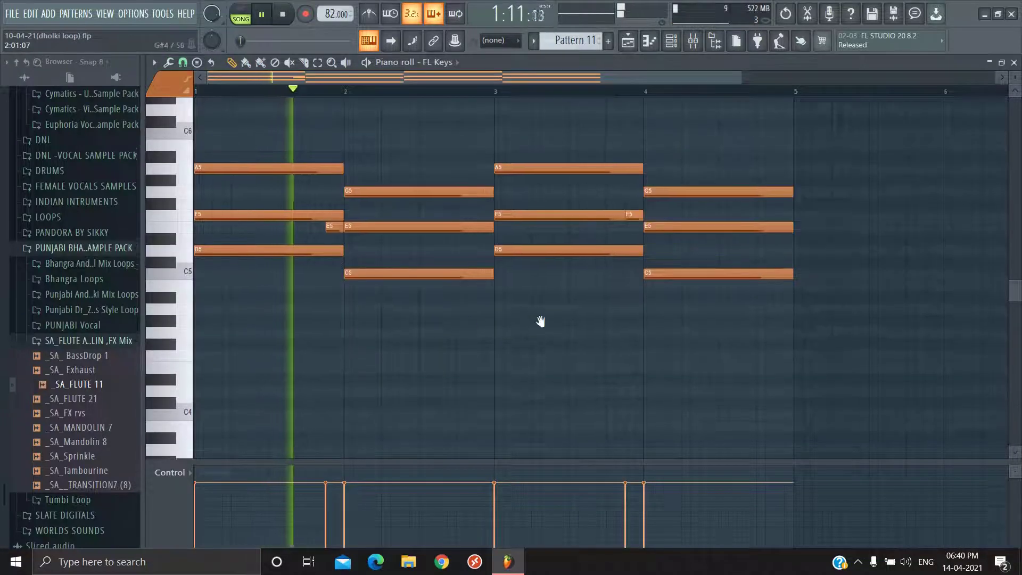
{"action": "scroll", "coordinate": [244, 292], "scroll_direction": "up", "scroll_amount": 4}
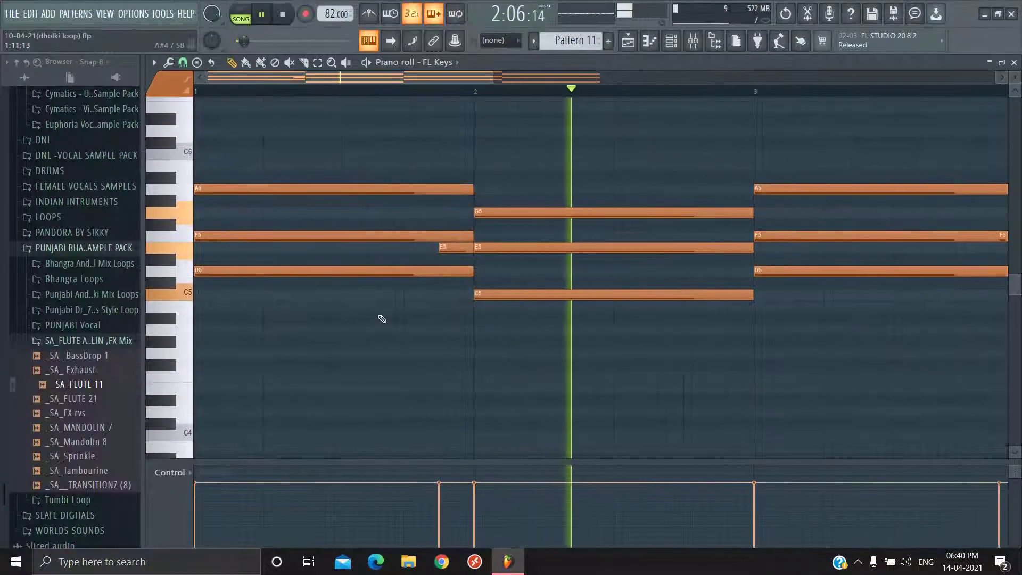
{"action": "key", "text": "space"}
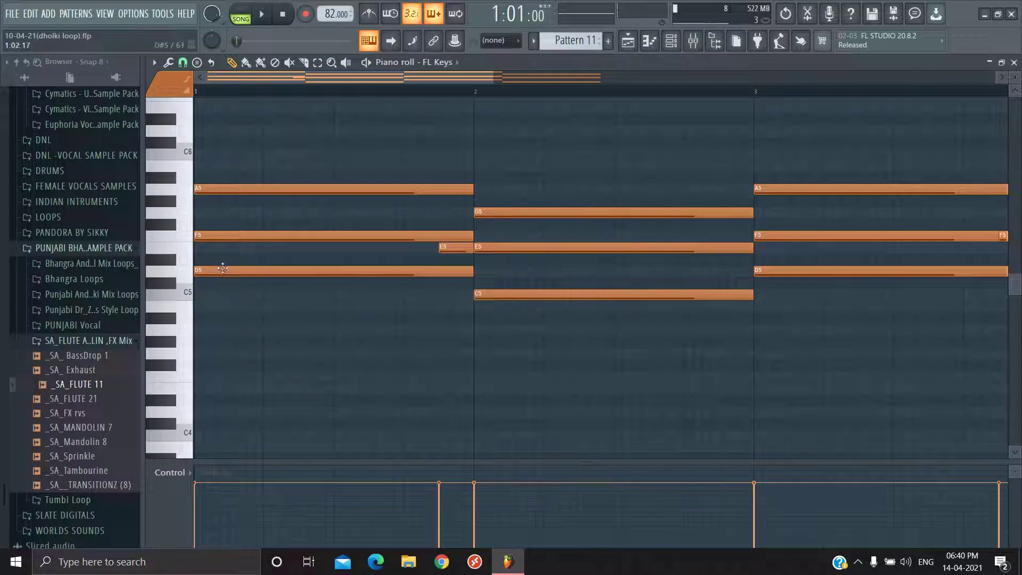
{"action": "left_click", "coordinate": [1014, 62]}
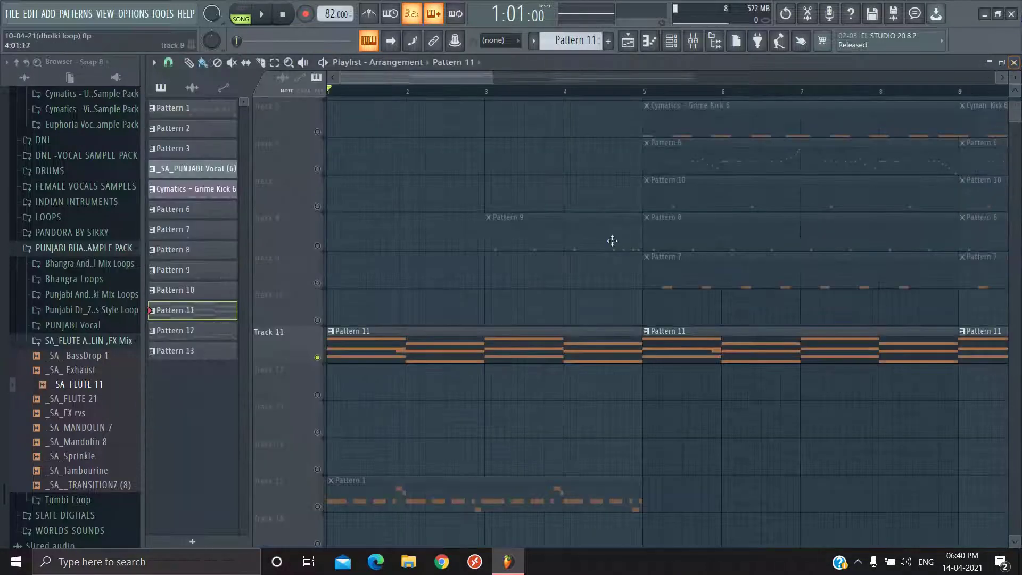
- Solo Track 15, which holds the Pattern 1 clip, and release the solo to re-enable the other tracks
{"action": "scroll", "coordinate": [442, 323], "scroll_direction": "down", "scroll_amount": 4}
{"action": "scroll", "coordinate": [472, 341], "scroll_direction": "down", "scroll_amount": 3}
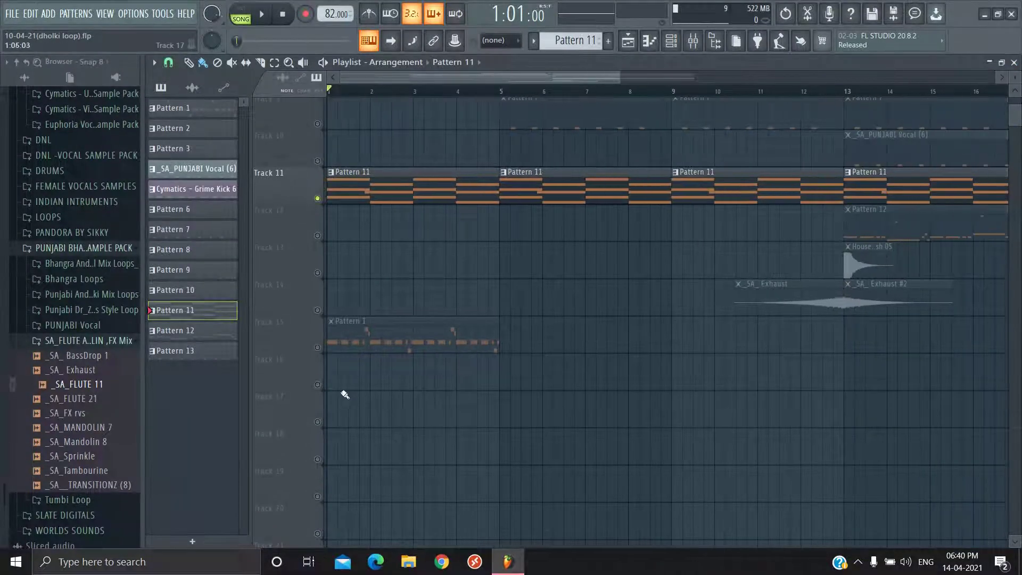
{"action": "scroll", "coordinate": [438, 352], "scroll_direction": "up", "scroll_amount": 3}
{"action": "scroll", "coordinate": [452, 363], "scroll_direction": "down", "scroll_amount": 1}
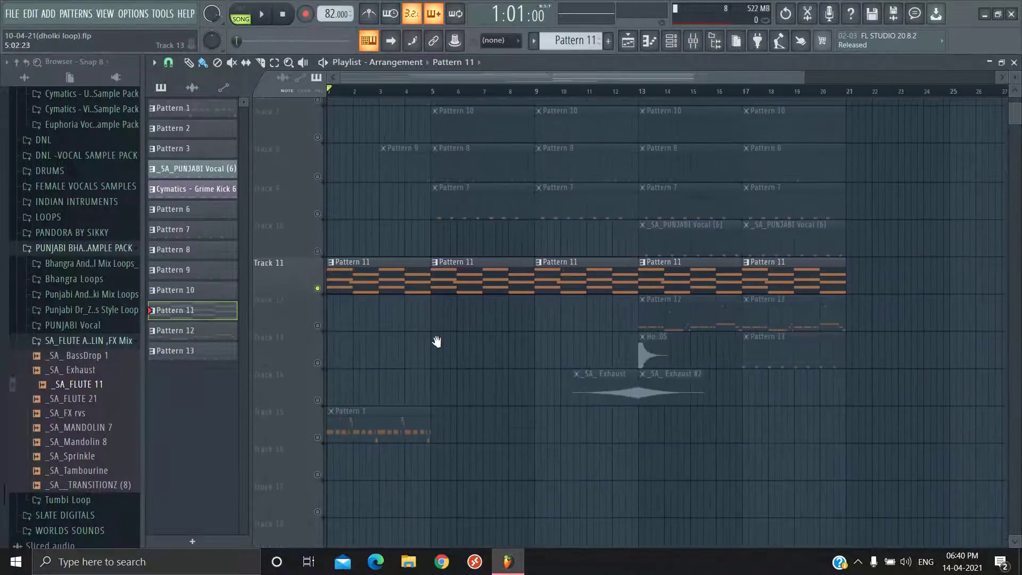
{"action": "scroll", "coordinate": [330, 428], "scroll_direction": "up", "scroll_amount": 1}
{"action": "right_click", "coordinate": [318, 424]}
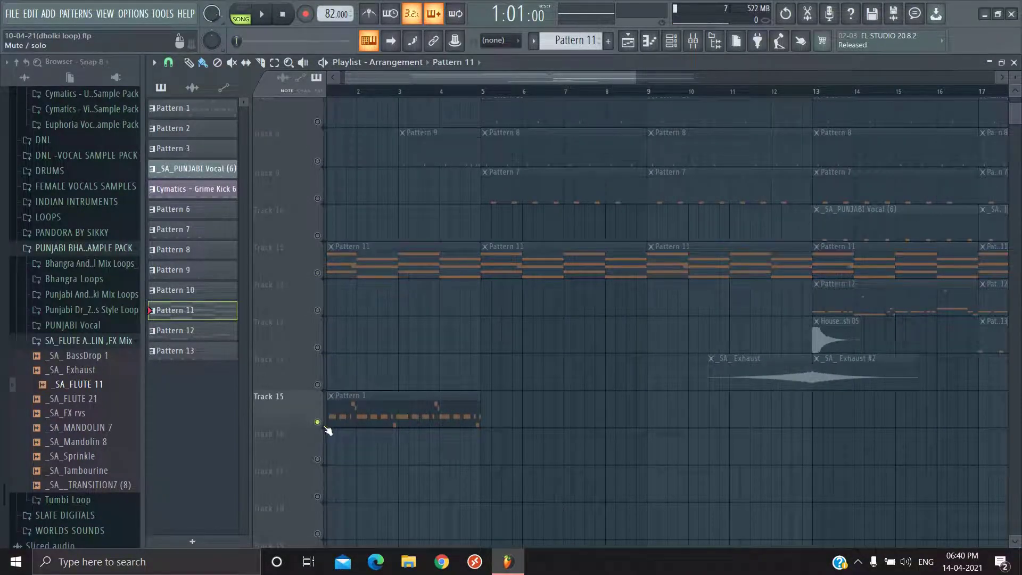
{"action": "right_click", "coordinate": [318, 423]}
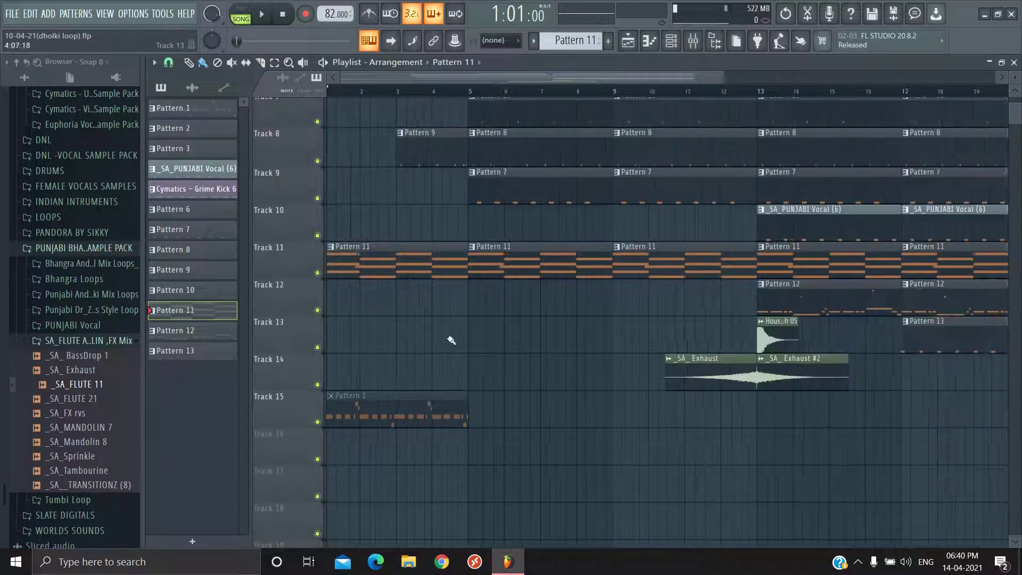
- Solo Tracks 13 and 14 together and play them from the start of the _SA_ Exhaust clip in bar 10
{"action": "scroll", "coordinate": [412, 406], "scroll_direction": "up", "scroll_amount": 2}
{"action": "scroll", "coordinate": [420, 397], "scroll_direction": "down", "scroll_amount": 1}
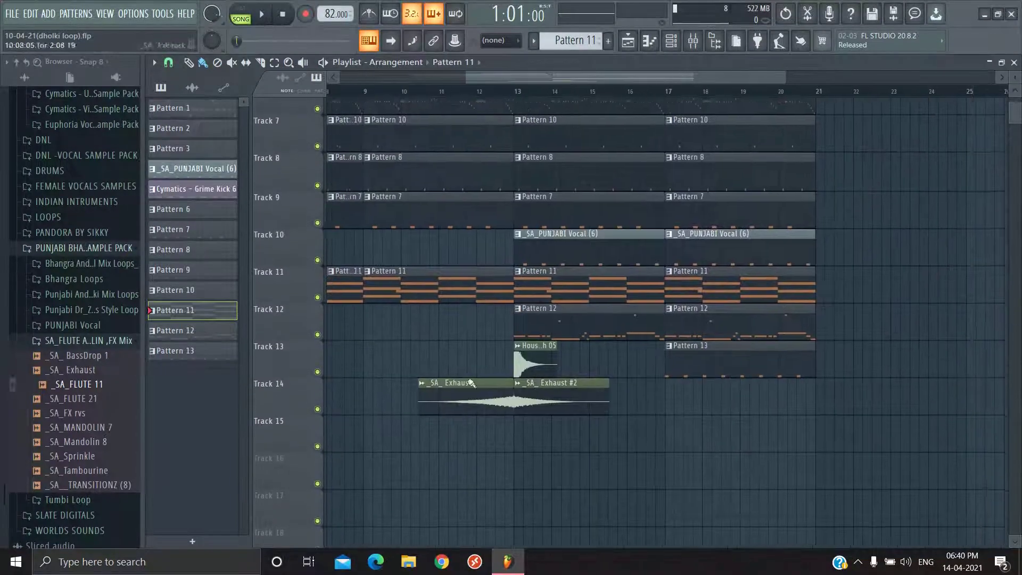
{"action": "scroll", "coordinate": [420, 396], "scroll_direction": "up", "scroll_amount": 1}
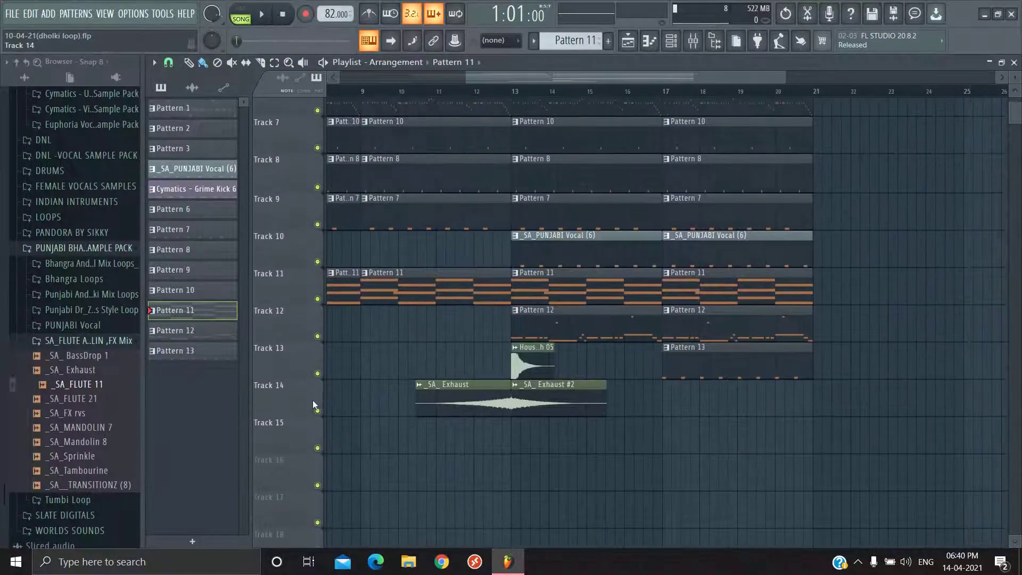
{"action": "left_click", "coordinate": [436, 88]}
{"action": "right_click", "coordinate": [318, 373]}
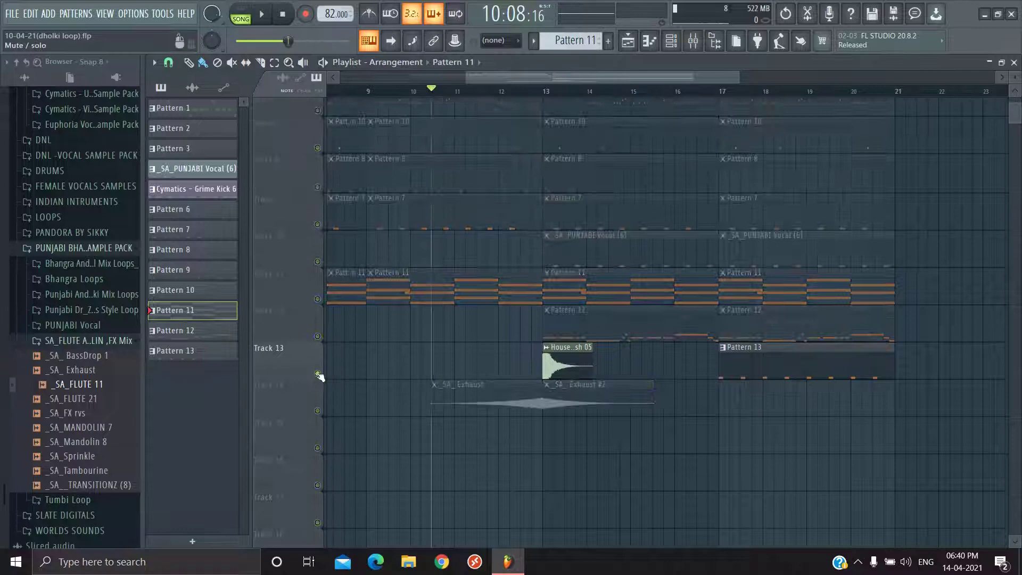
{"action": "left_click", "coordinate": [319, 411]}
{"action": "key", "text": "space"}
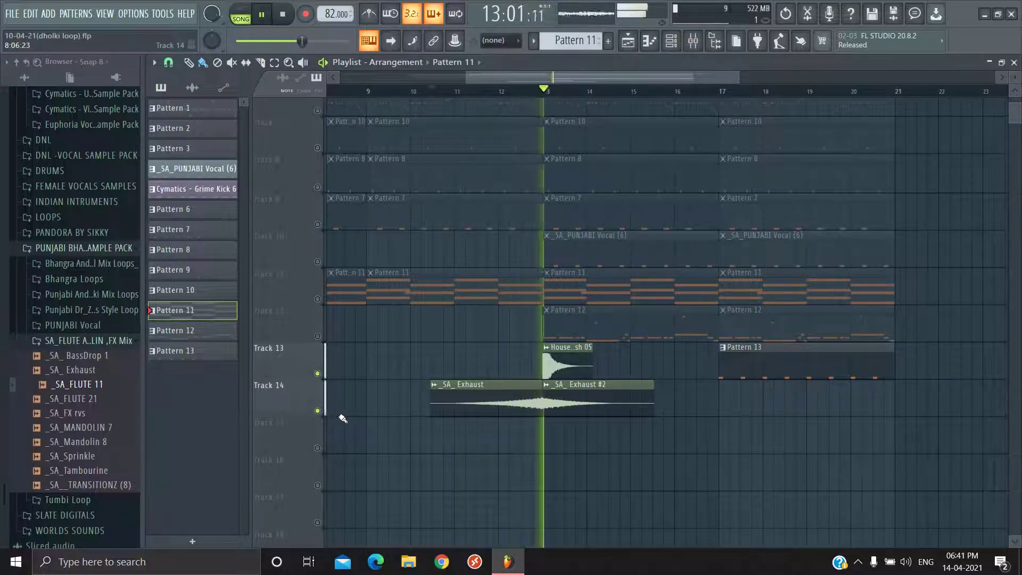
{"action": "key", "text": "space"}
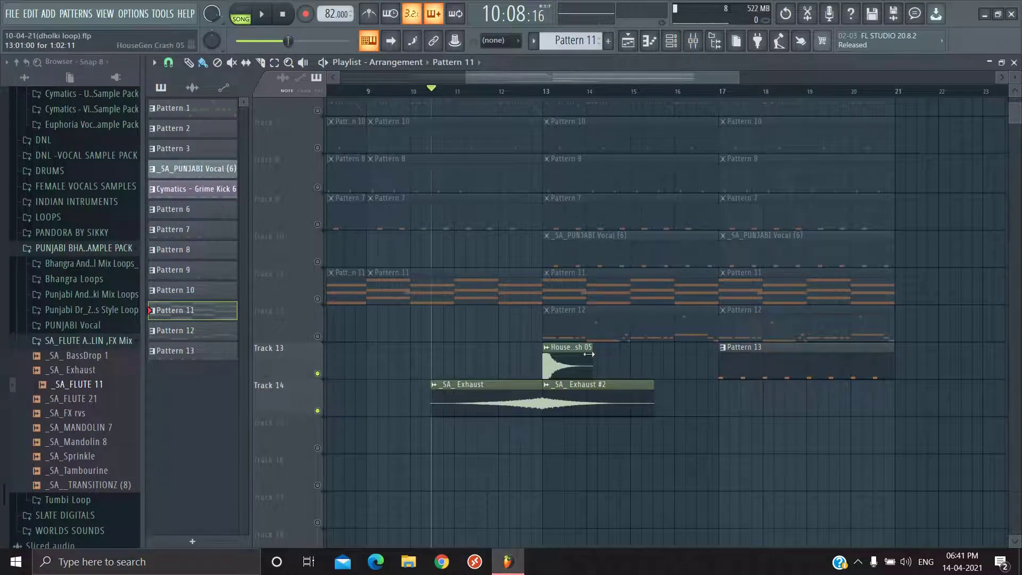
- Play Track 13's Pattern 13 clip from bar 17, with Tracks 13 and 14 soloed
{"action": "scroll", "coordinate": [610, 379], "scroll_direction": "right", "scroll_amount": 2}
{"action": "scroll", "coordinate": [634, 387], "scroll_direction": "up", "scroll_amount": 2}
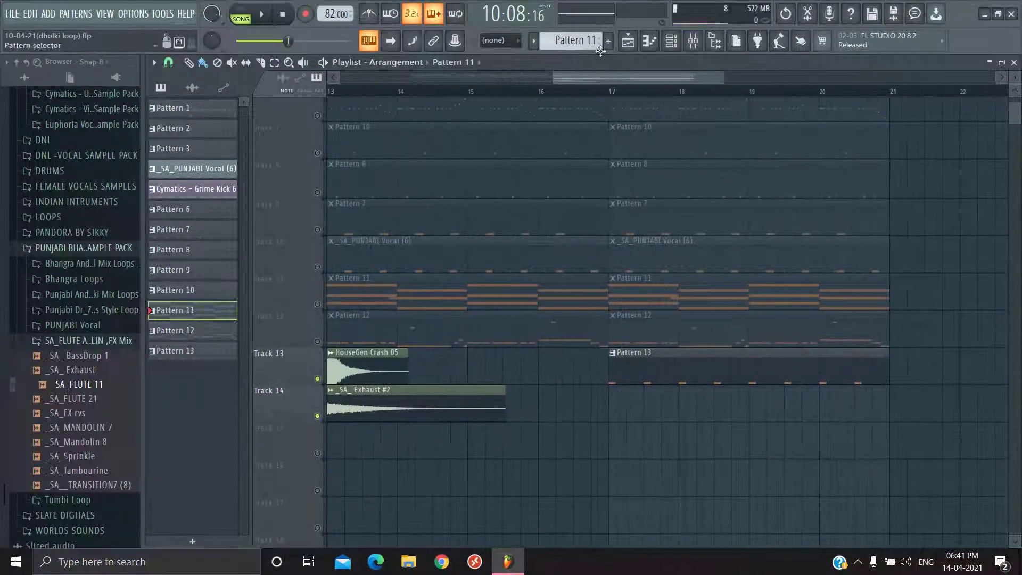
{"action": "left_click", "coordinate": [608, 90]}
{"action": "key", "text": "space"}
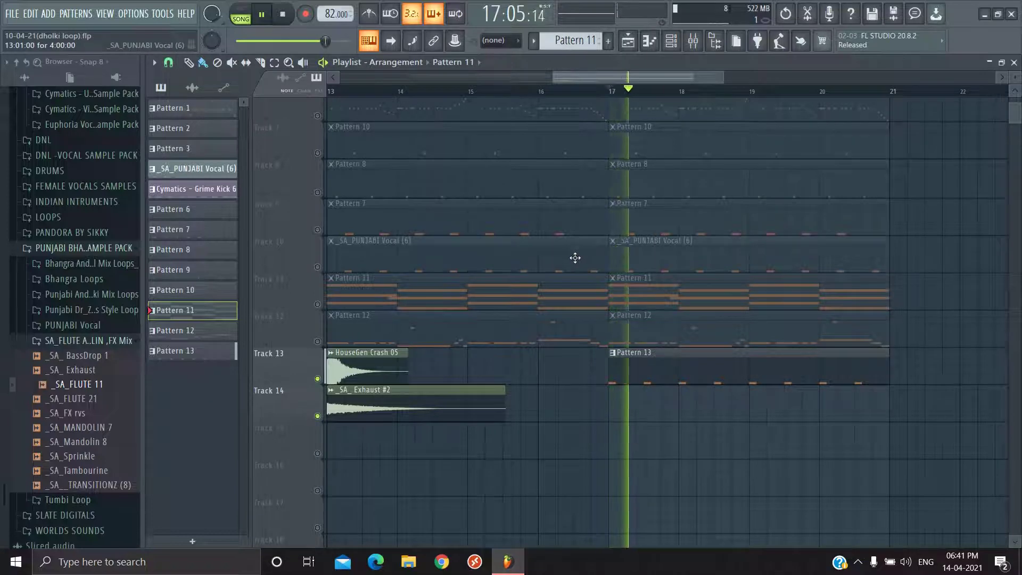
{"action": "key", "text": "space"}
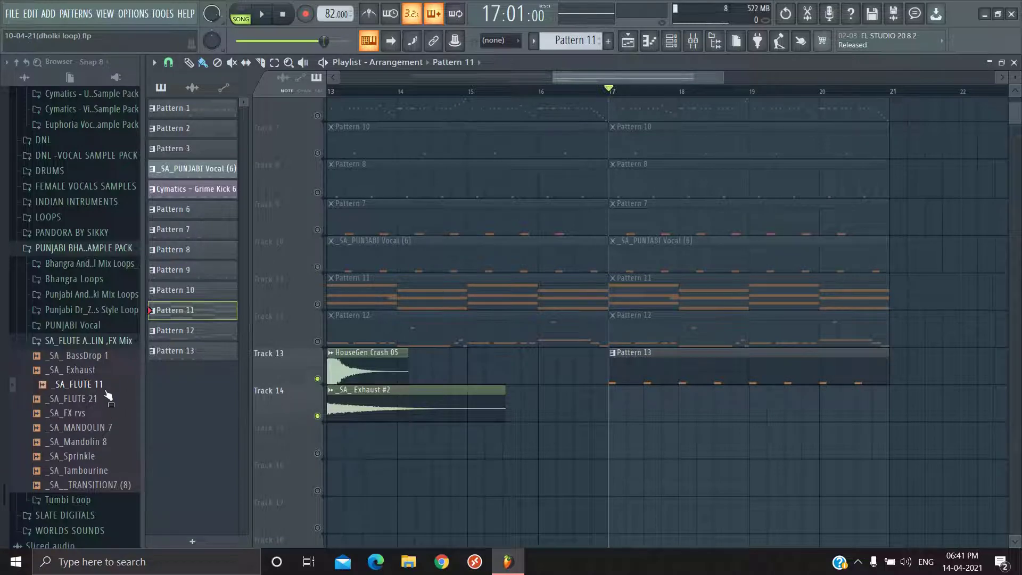
- Solo Track 10 and play its _SA_PUNJABI Vocal (6) clip from bar 17
{"action": "scroll", "coordinate": [108, 394], "scroll_direction": "down", "scroll_amount": 3}
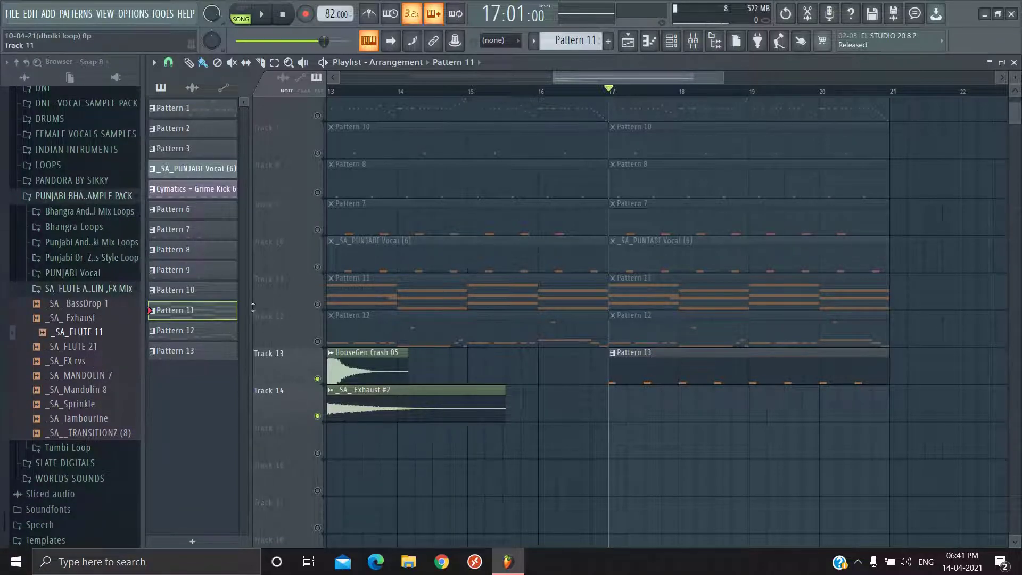
{"action": "right_click", "coordinate": [318, 267]}
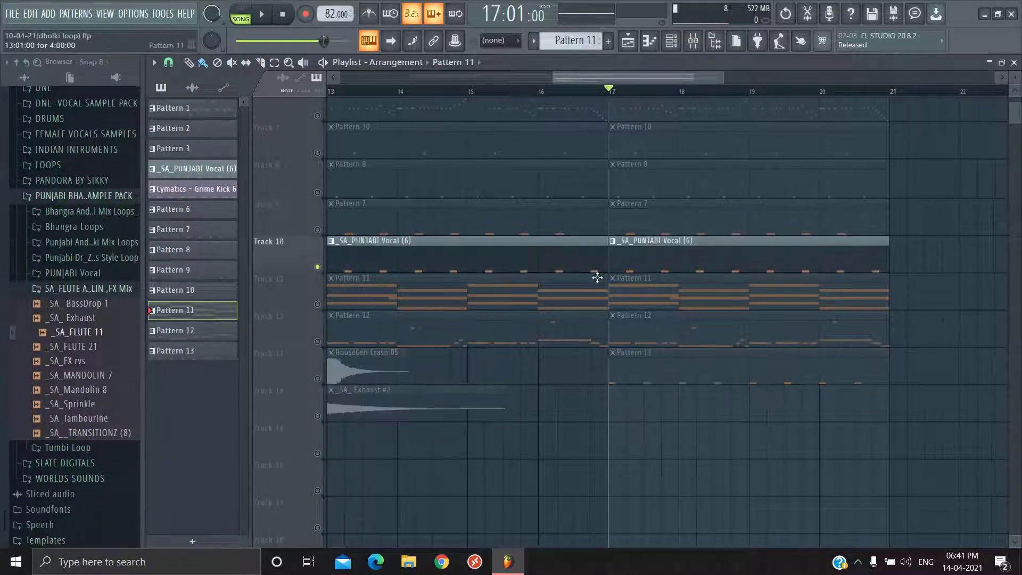
{"action": "key", "text": "space"}
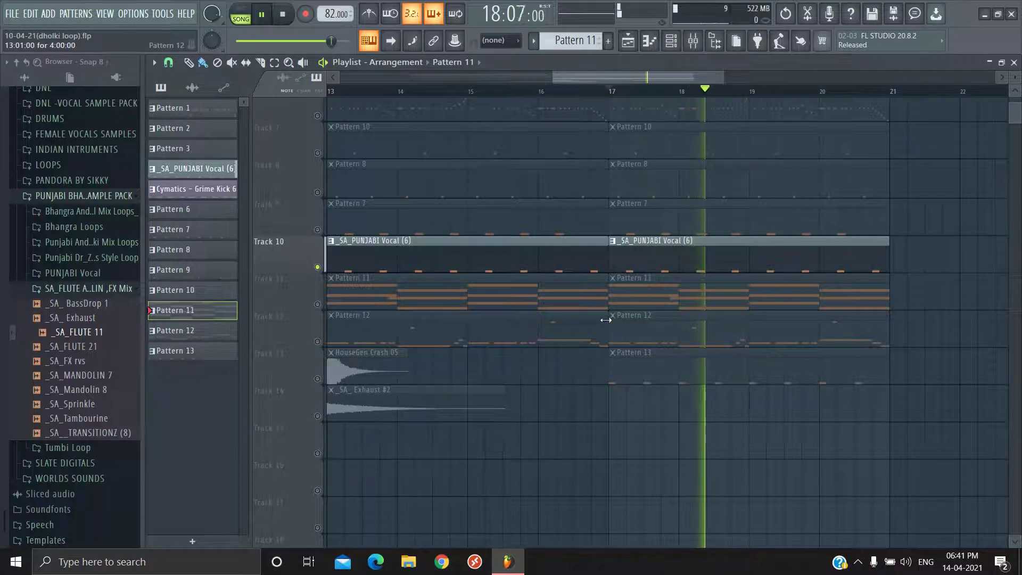
{"action": "scroll", "coordinate": [605, 319], "scroll_direction": "down", "scroll_amount": 4}
{"action": "key", "text": "space"}
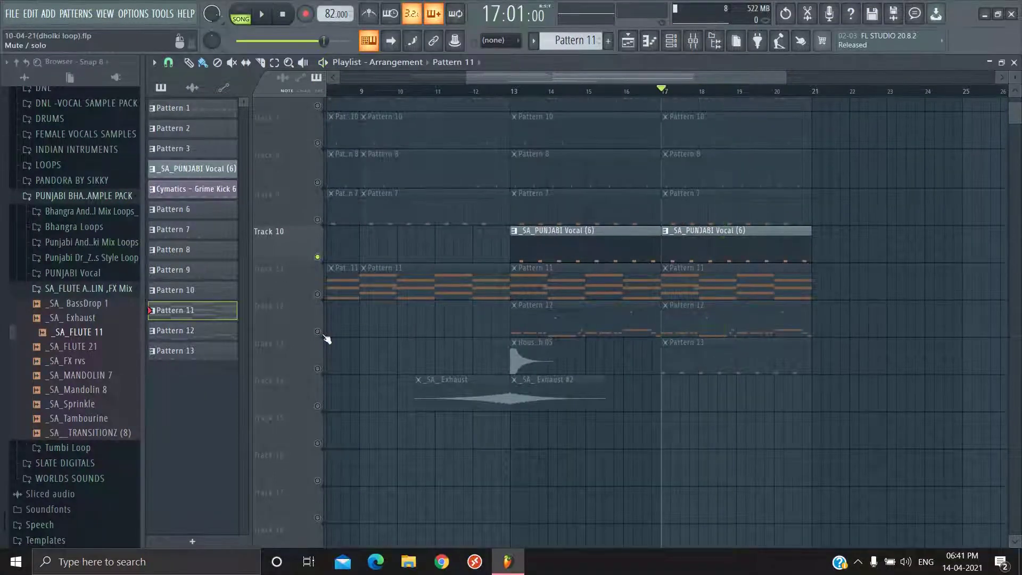
- Solo Track 12 and set the song position to bar 13, where its first Pattern 12 clip starts
{"action": "left_click", "coordinate": [323, 334]}
{"action": "scroll", "coordinate": [539, 273], "scroll_direction": "up", "scroll_amount": 3}
{"action": "left_click", "coordinate": [457, 93]}
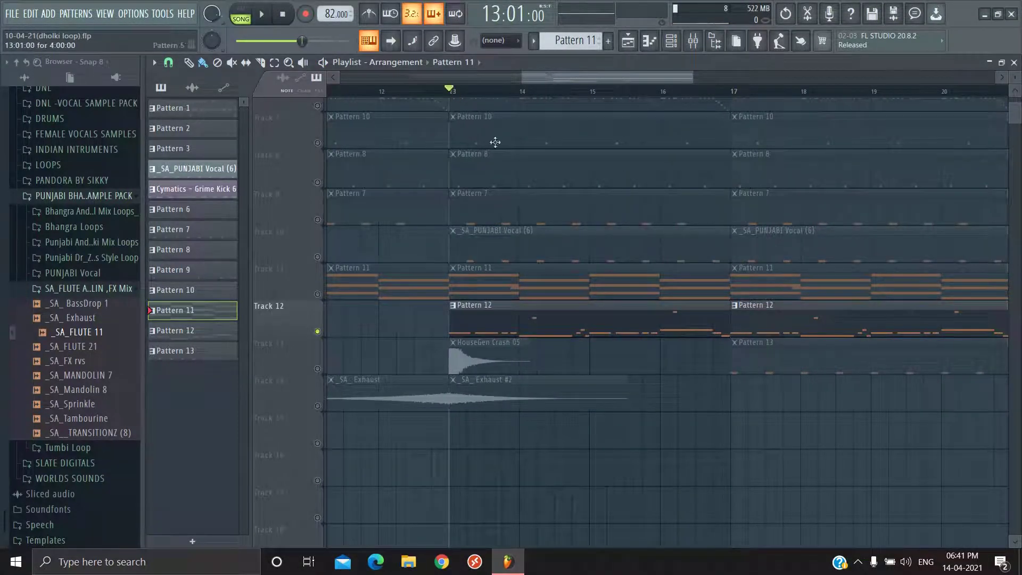
- Open Track 12's Pattern 12 clip in the piano roll and play its notes in pattern mode
{"action": "left_click", "coordinate": [511, 322]}
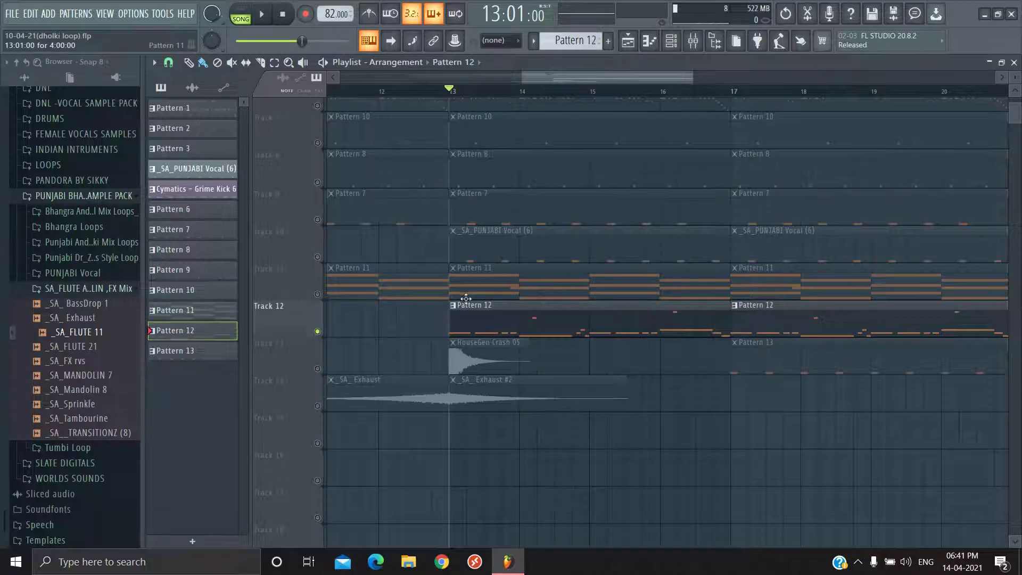
{"action": "double_click", "coordinate": [479, 325]}
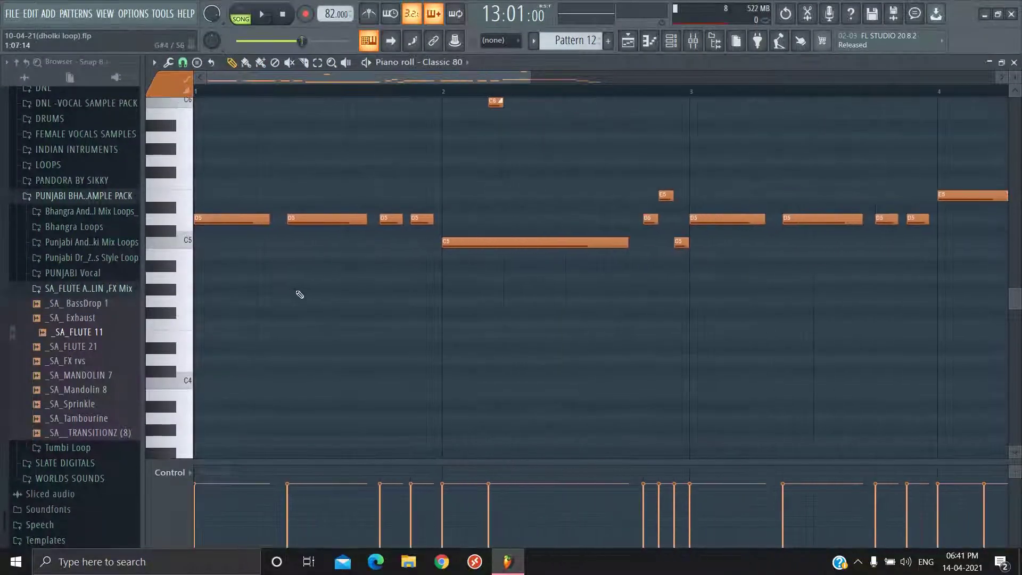
{"action": "key", "text": "space"}
{"action": "left_click", "coordinate": [241, 15]}
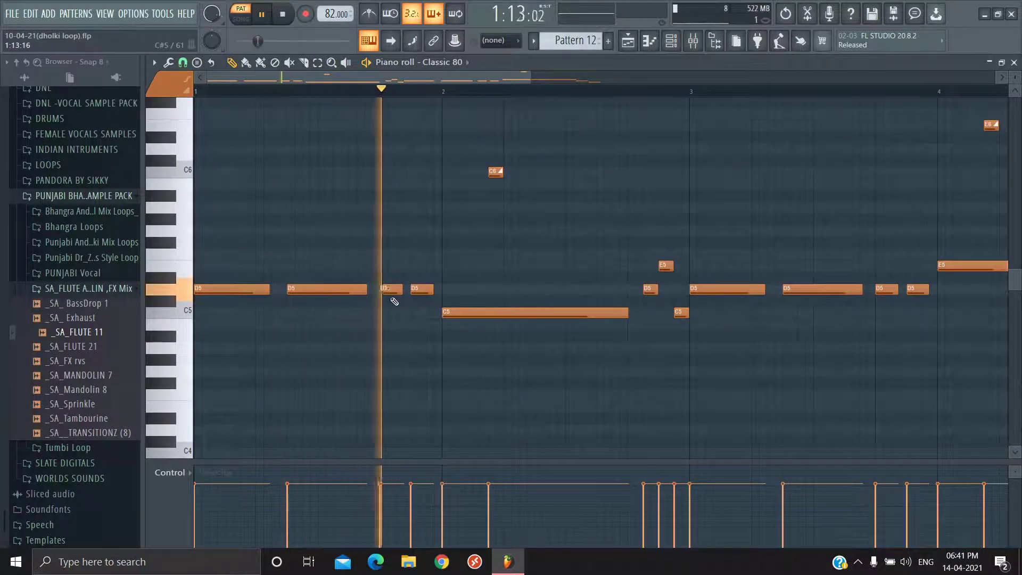
- Look over Pattern 12's notes in the piano roll during playback, close the piano roll and stop playback
{"action": "scroll", "coordinate": [582, 296], "scroll_direction": "down", "scroll_amount": 2}
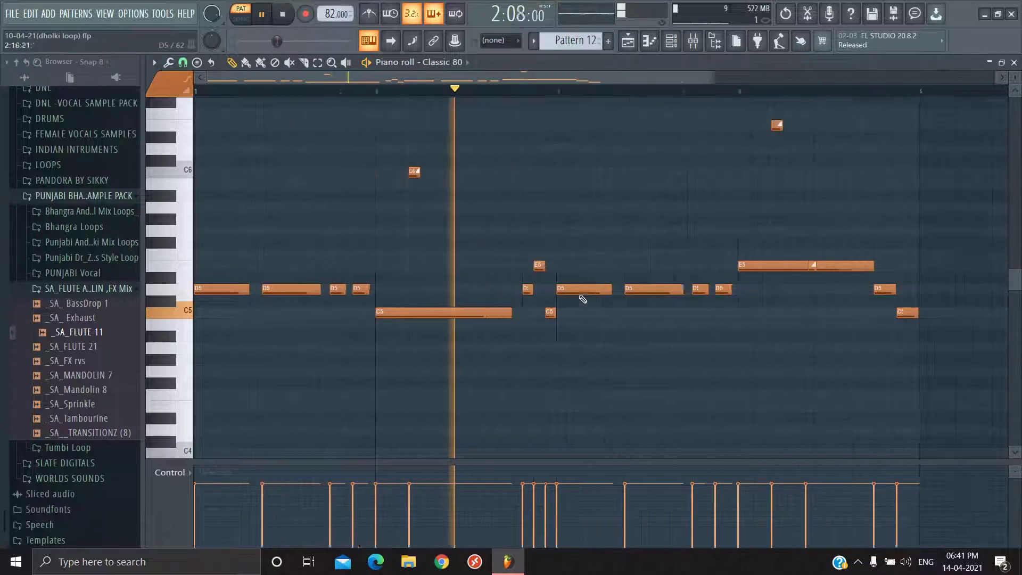
{"action": "scroll", "coordinate": [552, 286], "scroll_direction": "up", "scroll_amount": 2}
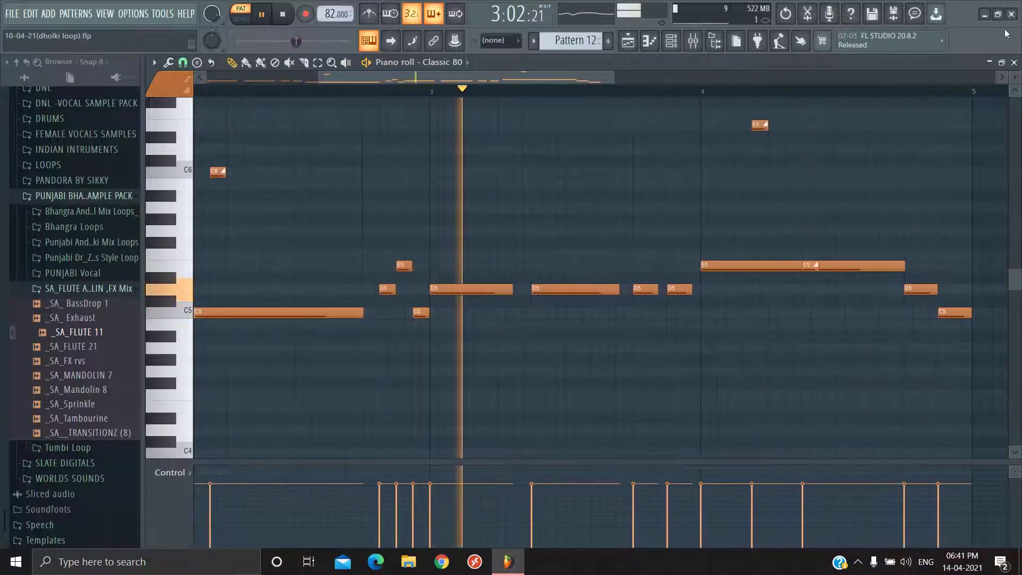
{"action": "left_click", "coordinate": [1015, 62]}
{"action": "key", "text": "space"}
- Bring all tracks back from the Track 12 solo and mute Tracks 3 and 4
{"action": "scroll", "coordinate": [482, 364], "scroll_direction": "down", "scroll_amount": 3}
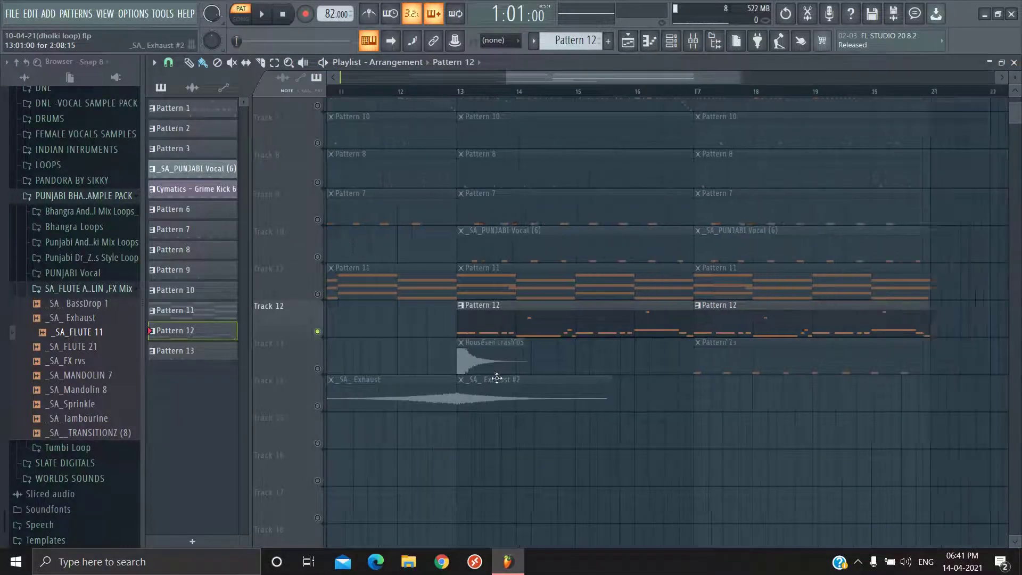
{"action": "scroll", "coordinate": [498, 292], "scroll_direction": "up", "scroll_amount": 4}
{"action": "scroll", "coordinate": [482, 275], "scroll_direction": "down", "scroll_amount": 2}
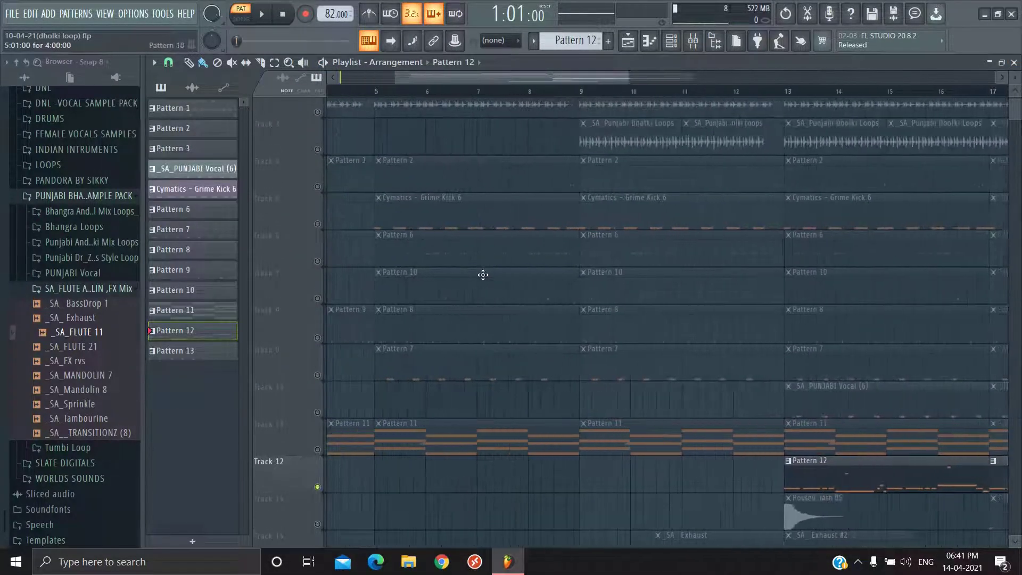
{"action": "scroll", "coordinate": [447, 265], "scroll_direction": "up", "scroll_amount": 3}
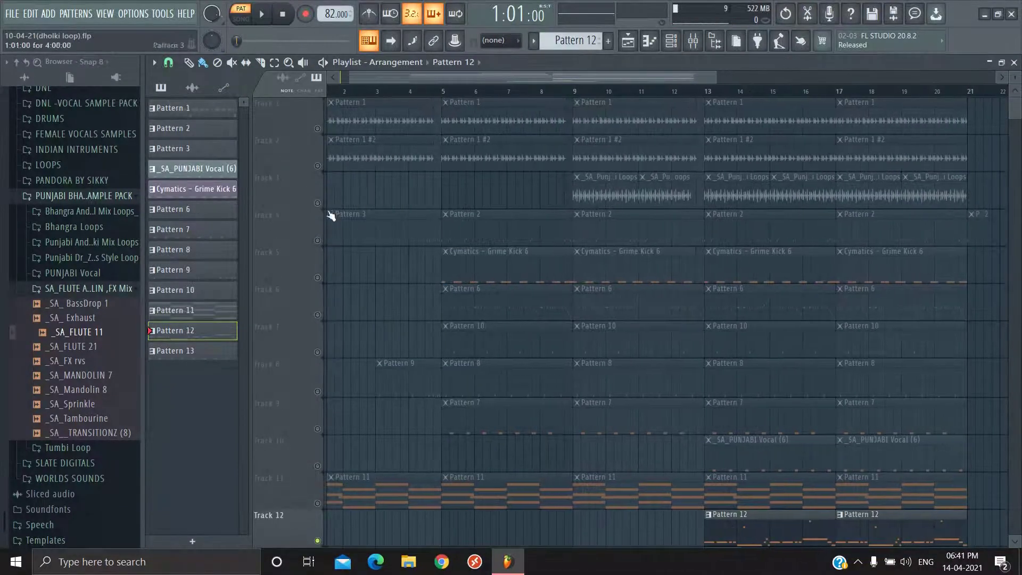
{"action": "scroll", "coordinate": [376, 183], "scroll_direction": "up", "scroll_amount": 2}
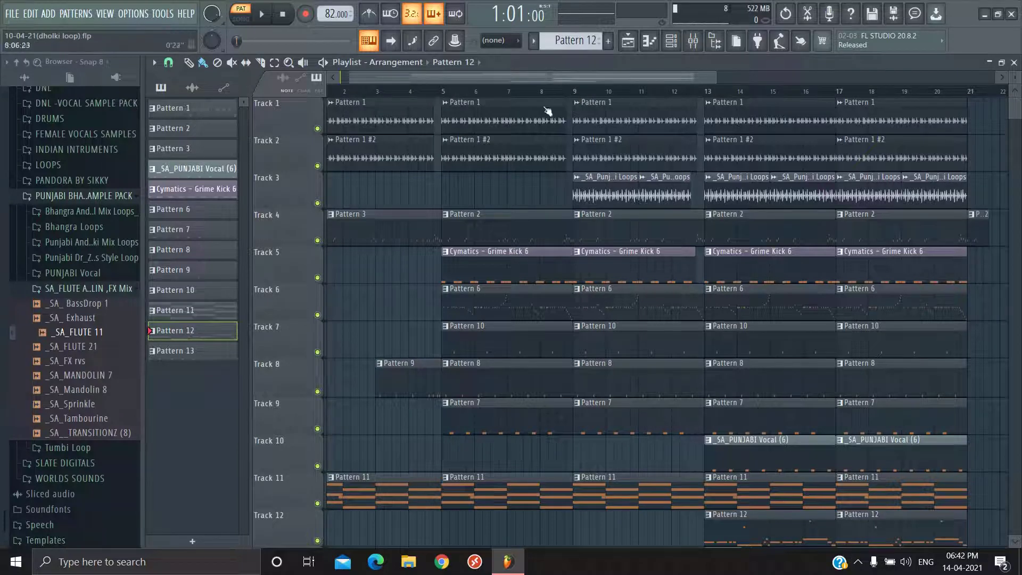
{"action": "left_click", "coordinate": [320, 241]}
{"action": "left_click", "coordinate": [319, 204]}
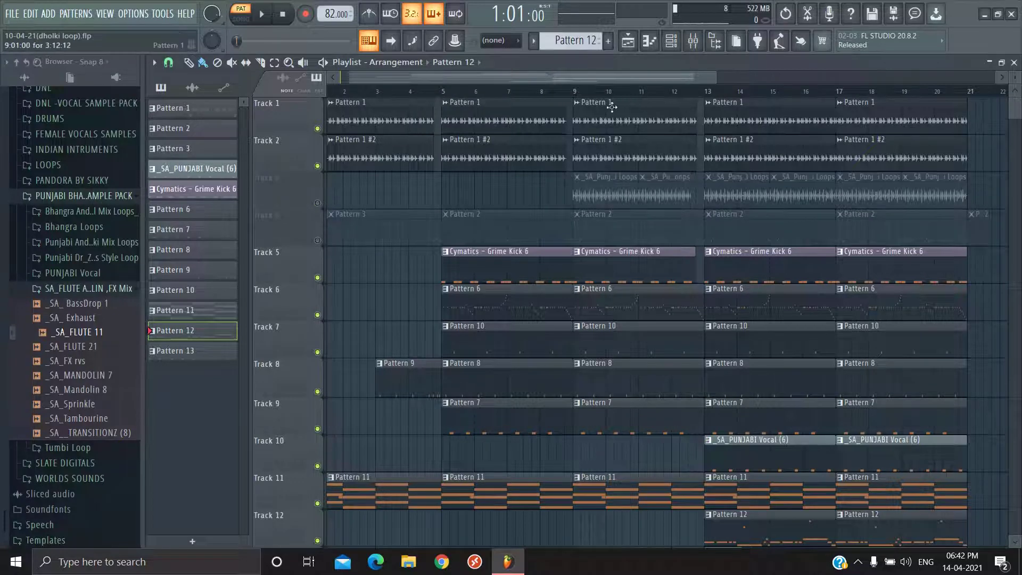
- Play the arrangement from bar 9 and from bar 13 with Tracks 3 and 4 muted
{"action": "left_click", "coordinate": [571, 96]}
{"action": "key", "text": "space"}
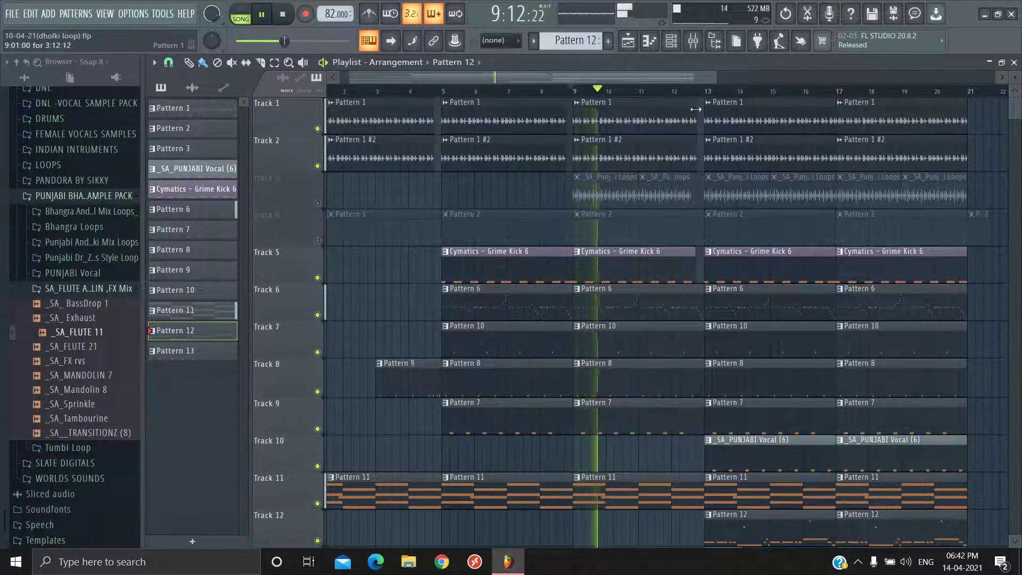
{"action": "left_click", "coordinate": [705, 91]}
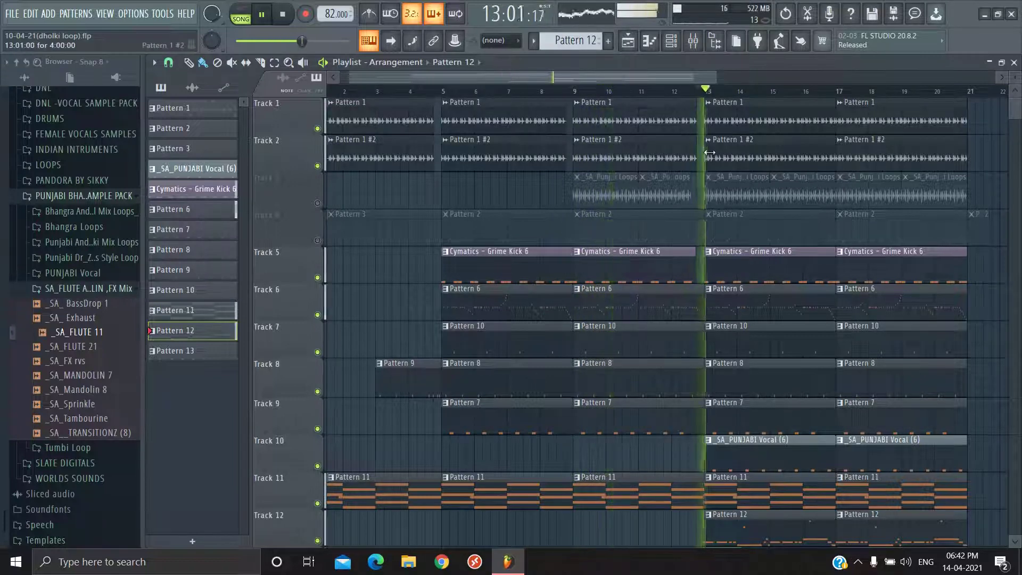
{"action": "scroll", "coordinate": [696, 226], "scroll_direction": "down", "scroll_amount": 1}
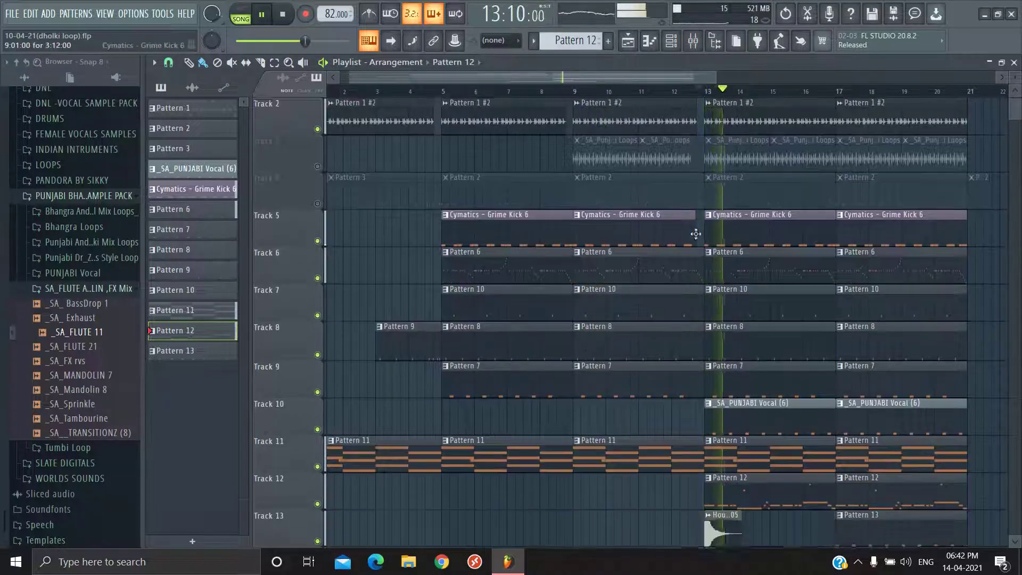
{"action": "scroll", "coordinate": [696, 224], "scroll_direction": "down", "scroll_amount": 4}
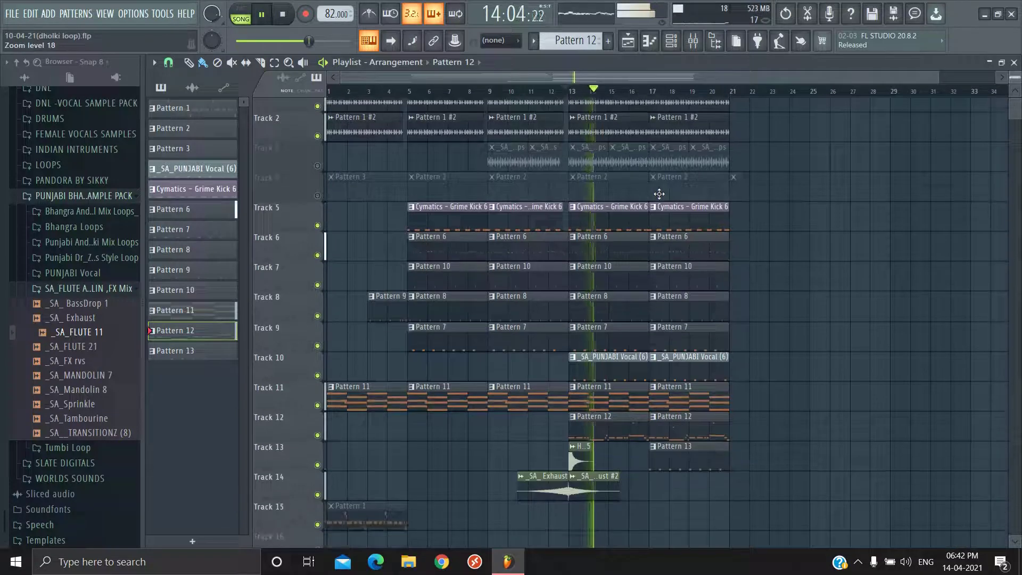
{"action": "scroll", "coordinate": [586, 228], "scroll_direction": "up", "scroll_amount": 2}
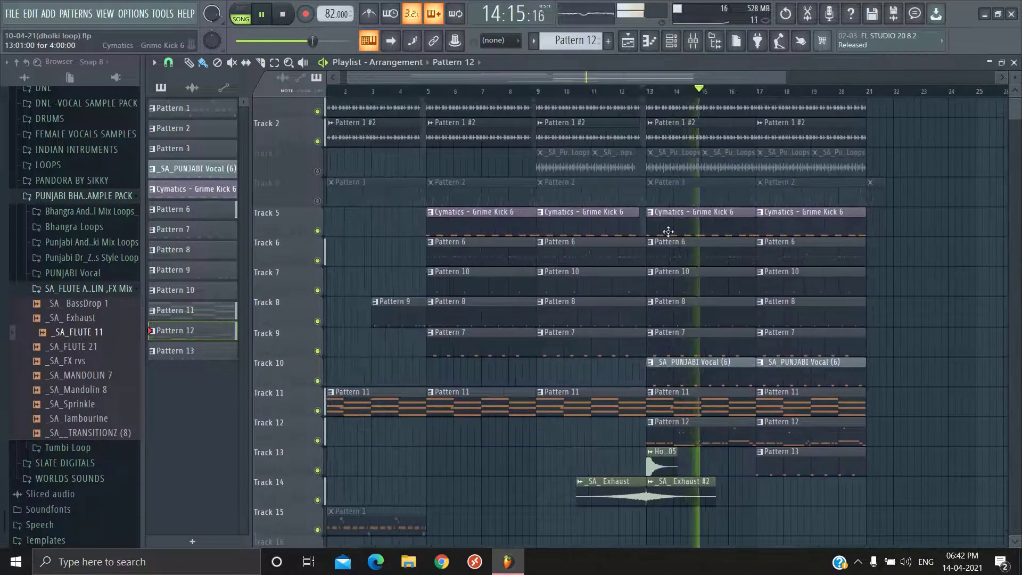
{"action": "scroll", "coordinate": [643, 237], "scroll_direction": "down", "scroll_amount": 1}
{"action": "scroll", "coordinate": [479, 213], "scroll_direction": "up", "scroll_amount": 2}
{"action": "key", "text": "space"}
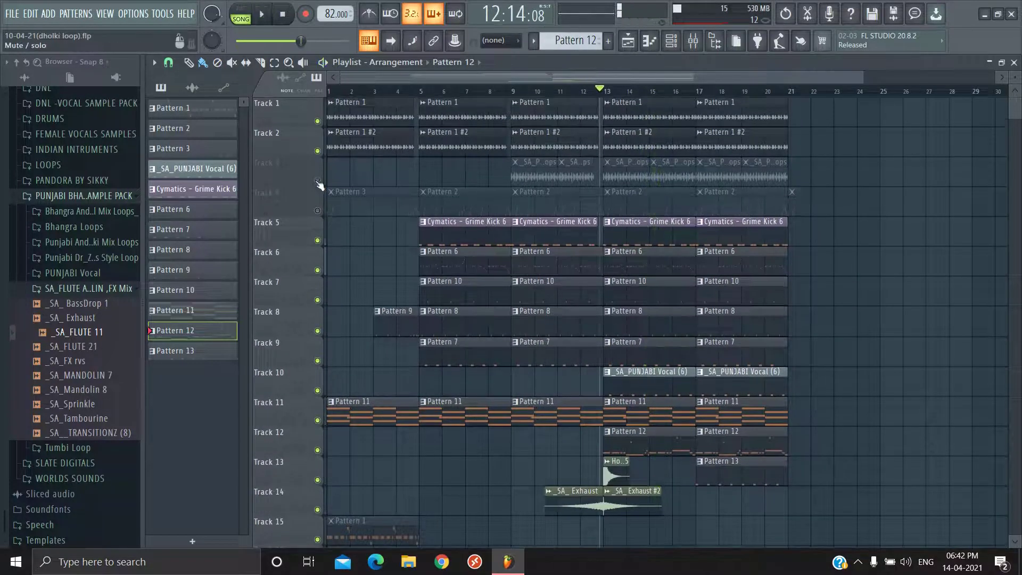
- Solo Track 3 and look over its _SA_Punjabi Dholki Loops clips from bar 9 on
{"action": "right_click", "coordinate": [318, 182]}
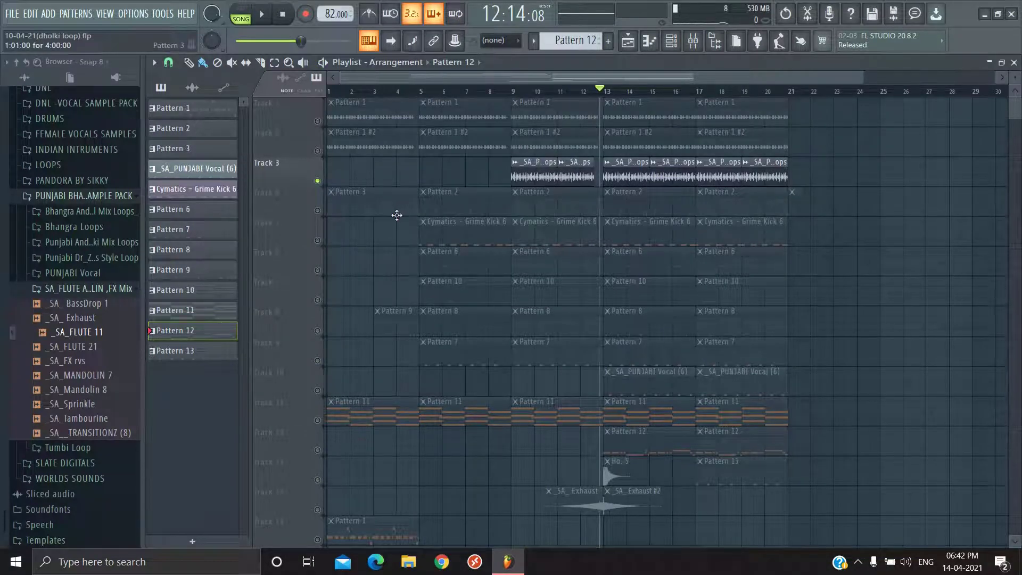
{"action": "scroll", "coordinate": [567, 208], "scroll_direction": "up", "scroll_amount": 4}
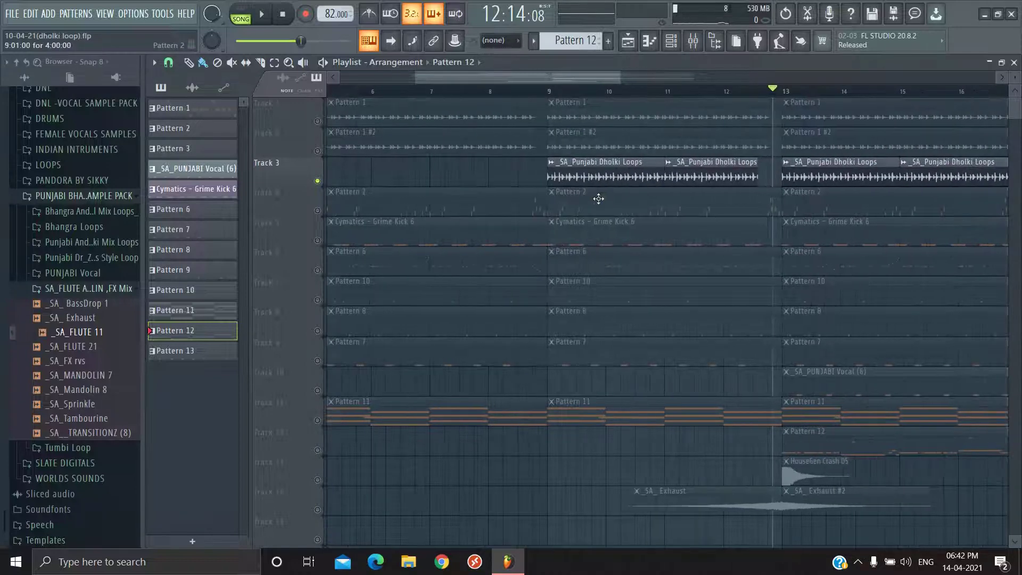
{"action": "scroll", "coordinate": [597, 202], "scroll_direction": "down", "scroll_amount": 2}
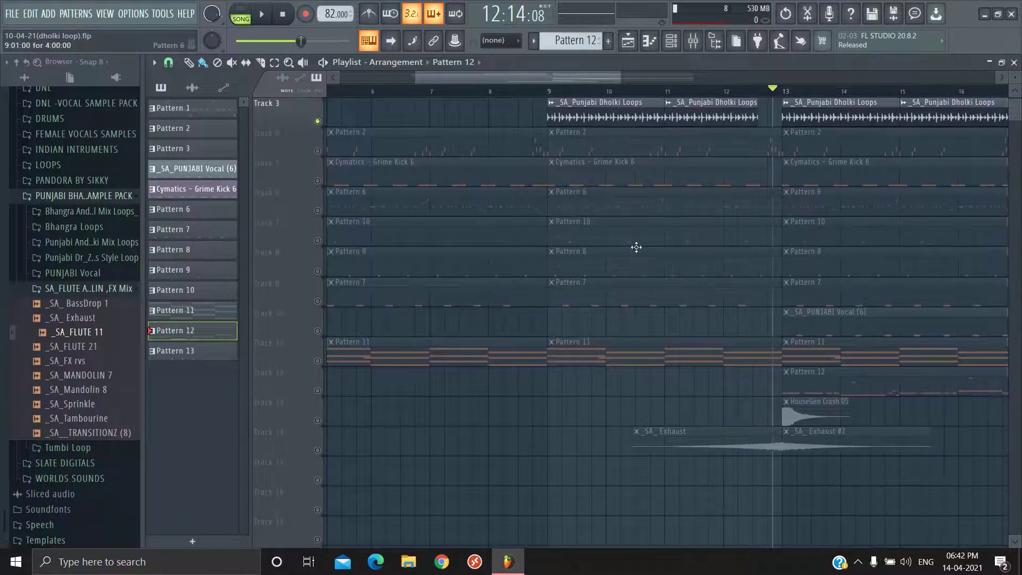
{"action": "scroll", "coordinate": [637, 247], "scroll_direction": "up", "scroll_amount": 2}
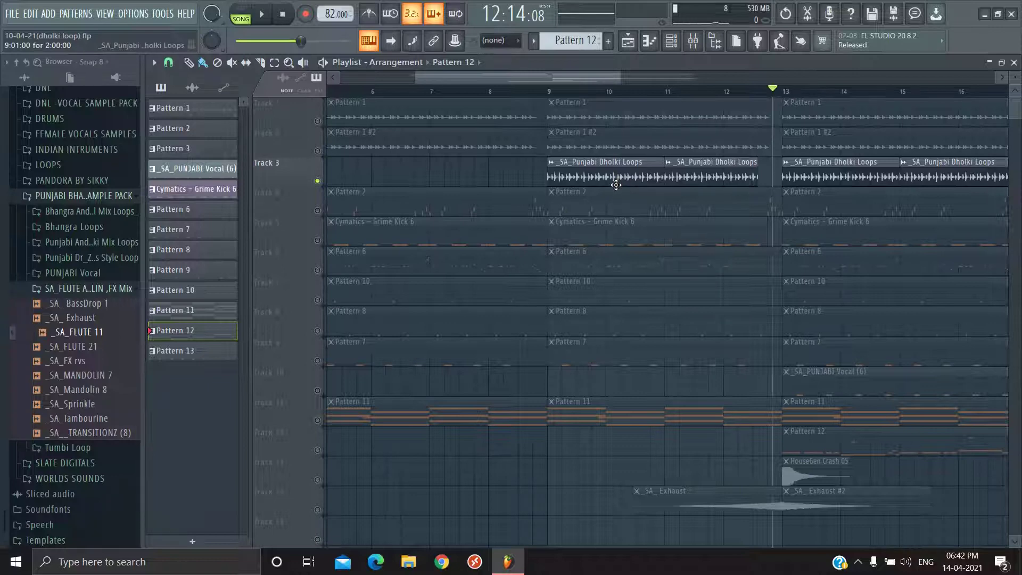
{"action": "scroll", "coordinate": [577, 251], "scroll_direction": "down", "scroll_amount": 2}
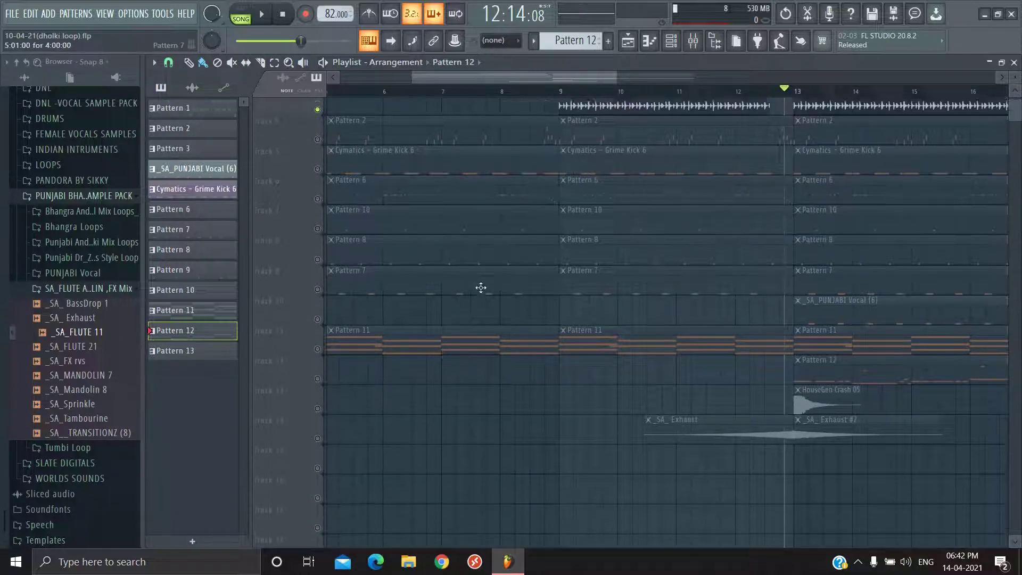
- Expand the Punjabi Dr_Zeus Style Loop folder and place the _SA_Punjabi Dholki Loops sample on Track 20 at about bar 4
{"action": "scroll", "coordinate": [480, 288], "scroll_direction": "down", "scroll_amount": 4}
{"action": "scroll", "coordinate": [354, 327], "scroll_direction": "left", "scroll_amount": 3}
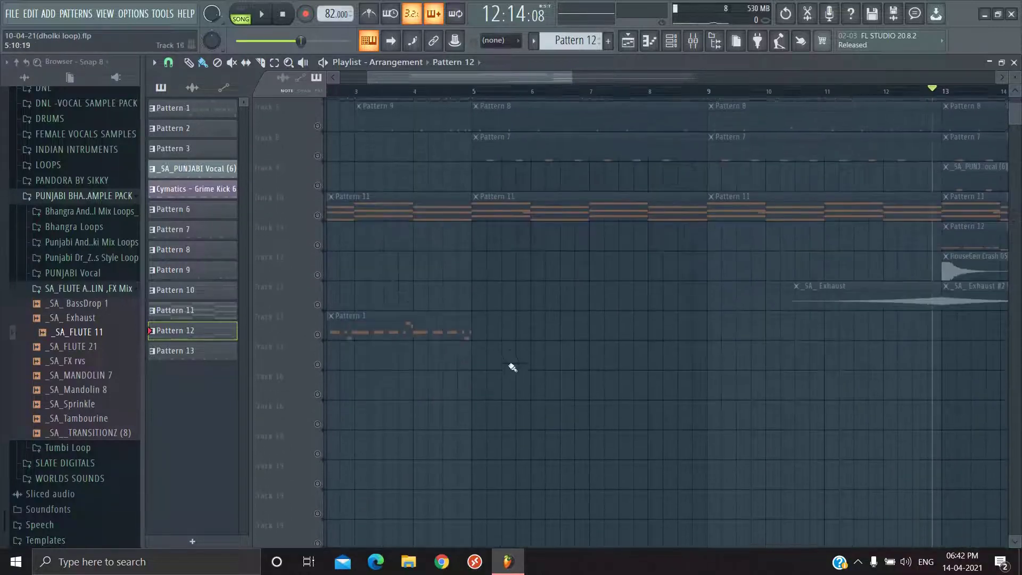
{"action": "scroll", "coordinate": [512, 367], "scroll_direction": "down", "scroll_amount": 3}
{"action": "scroll", "coordinate": [85, 334], "scroll_direction": "up", "scroll_amount": 2}
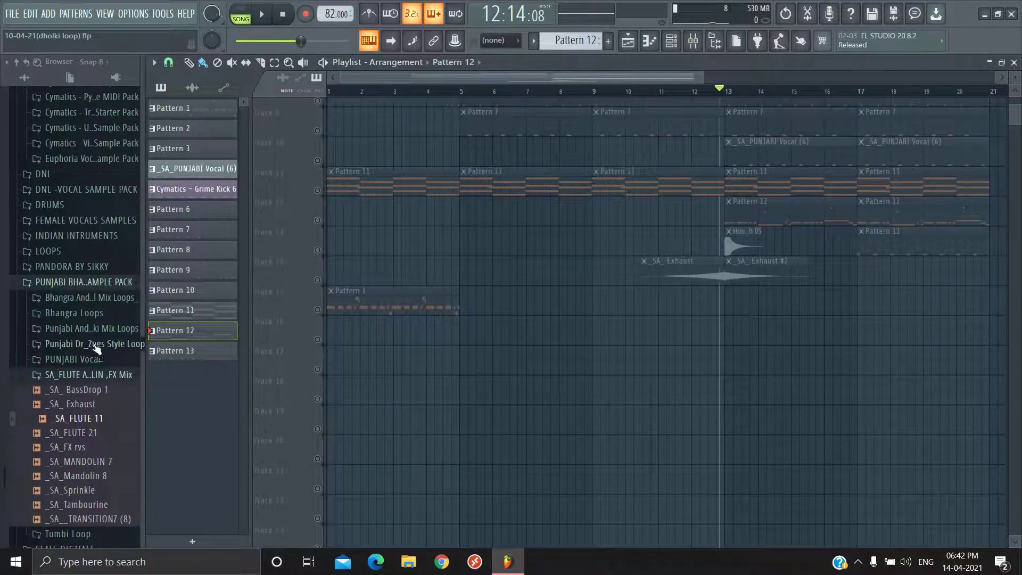
{"action": "left_click", "coordinate": [95, 345]}
{"action": "scroll", "coordinate": [80, 383], "scroll_direction": "down", "scroll_amount": 4}
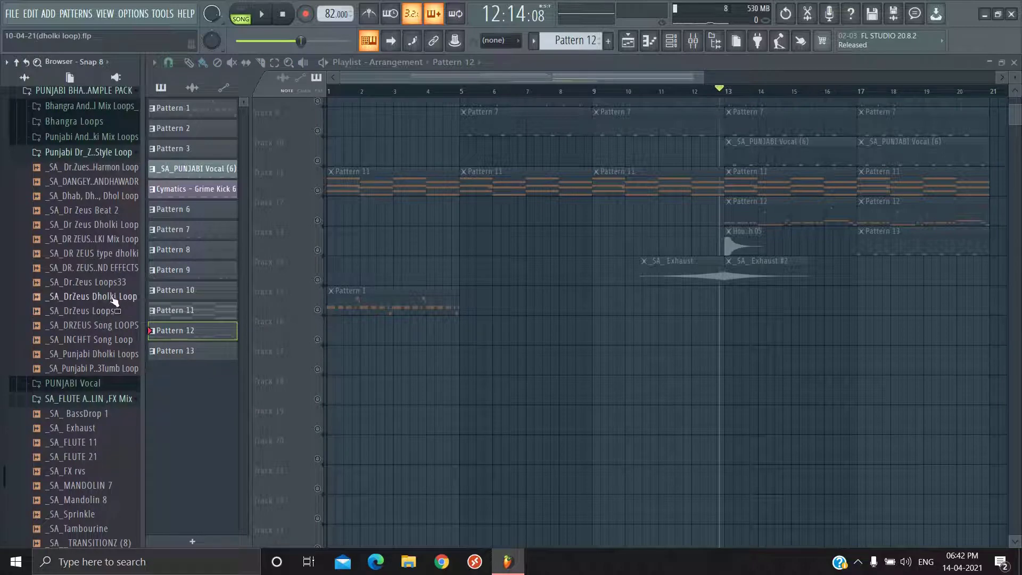
{"action": "left_click_drag", "start_coordinate": [112, 301], "coordinate": [532, 468]}
{"action": "scroll", "coordinate": [555, 402], "scroll_direction": "down", "scroll_amount": 1}
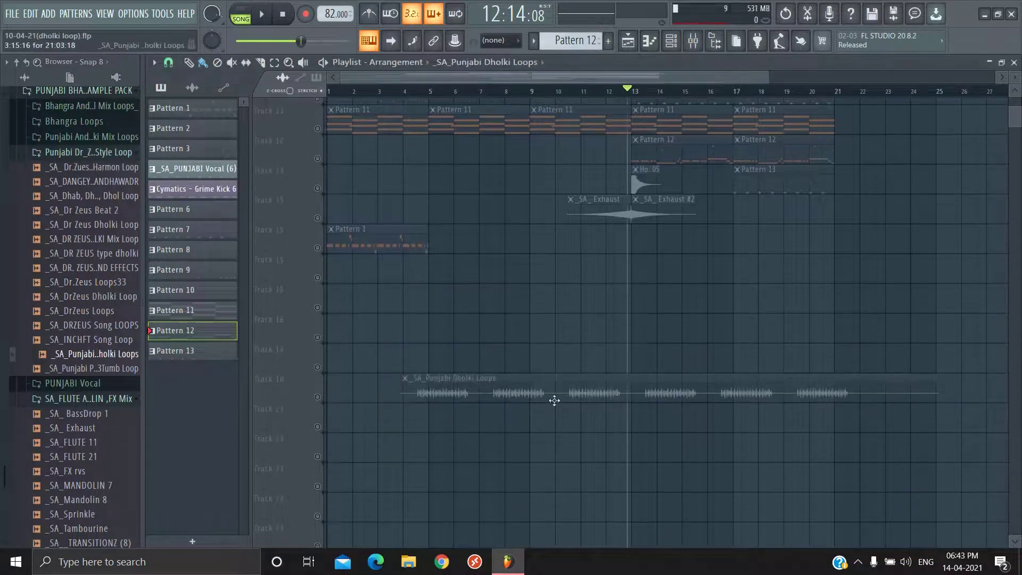
- Move the new dholki clip to bar 1, solo Track 20 and play it from about the middle of bar 4
{"action": "left_click", "coordinate": [457, 385]}
{"action": "left_click", "coordinate": [317, 399]}
{"action": "scroll", "coordinate": [533, 266], "scroll_direction": "up", "scroll_amount": 3}
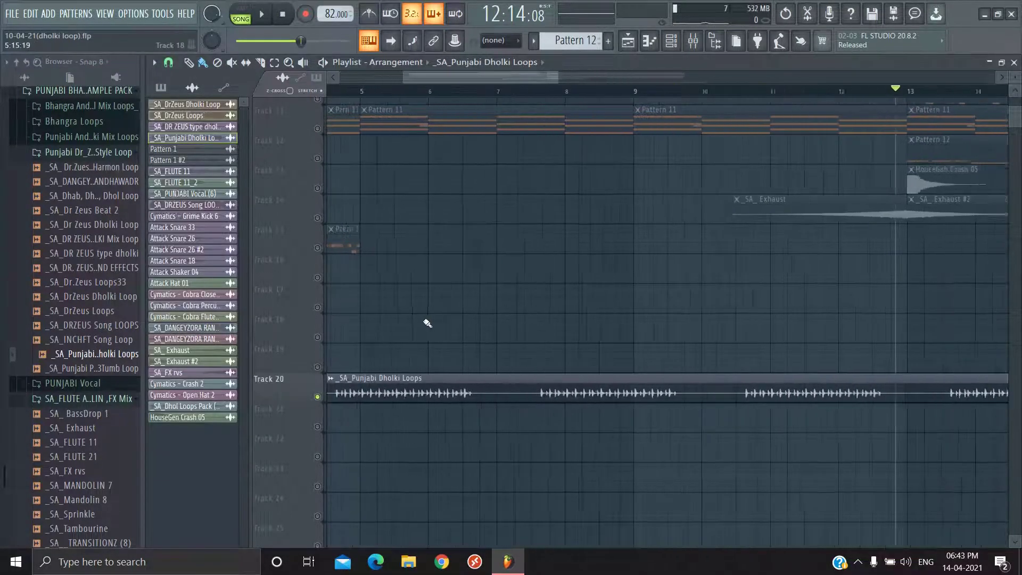
{"action": "scroll", "coordinate": [646, 255], "scroll_direction": "down", "scroll_amount": 1}
{"action": "left_click", "coordinate": [590, 92]}
{"action": "key", "text": "space"}
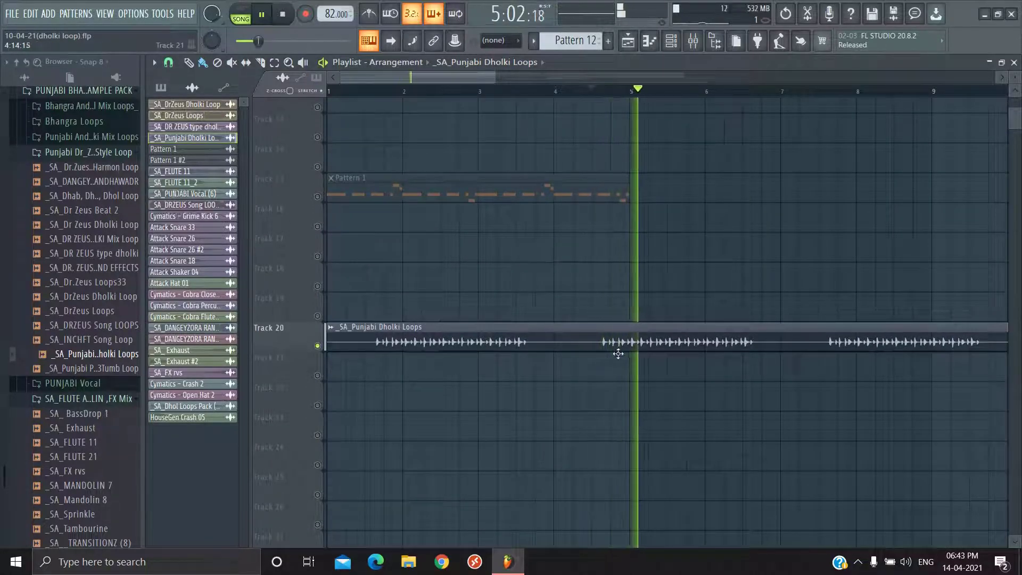
{"action": "scroll", "coordinate": [633, 368], "scroll_direction": "up", "scroll_amount": 2}
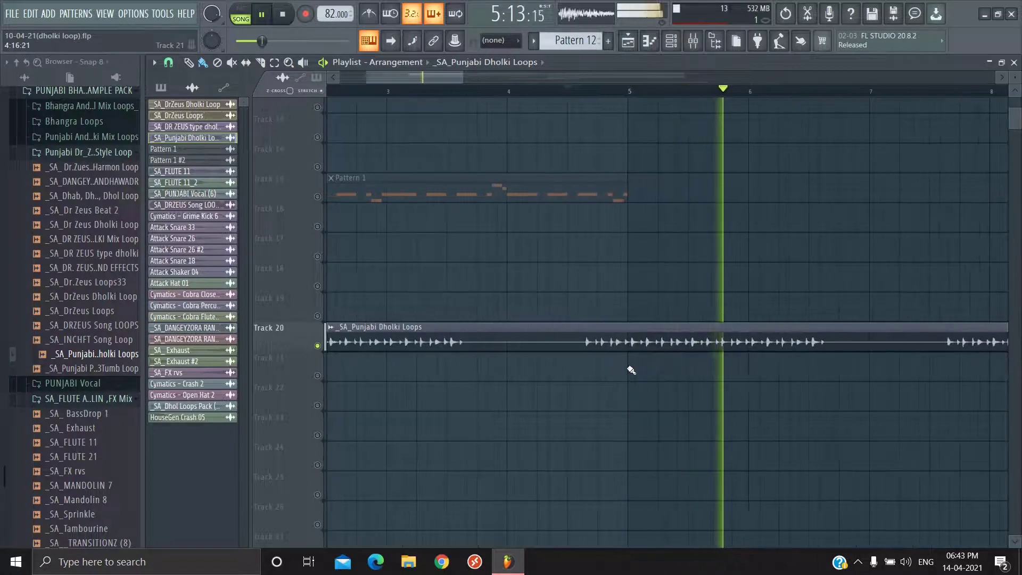
{"action": "key", "text": "space"}
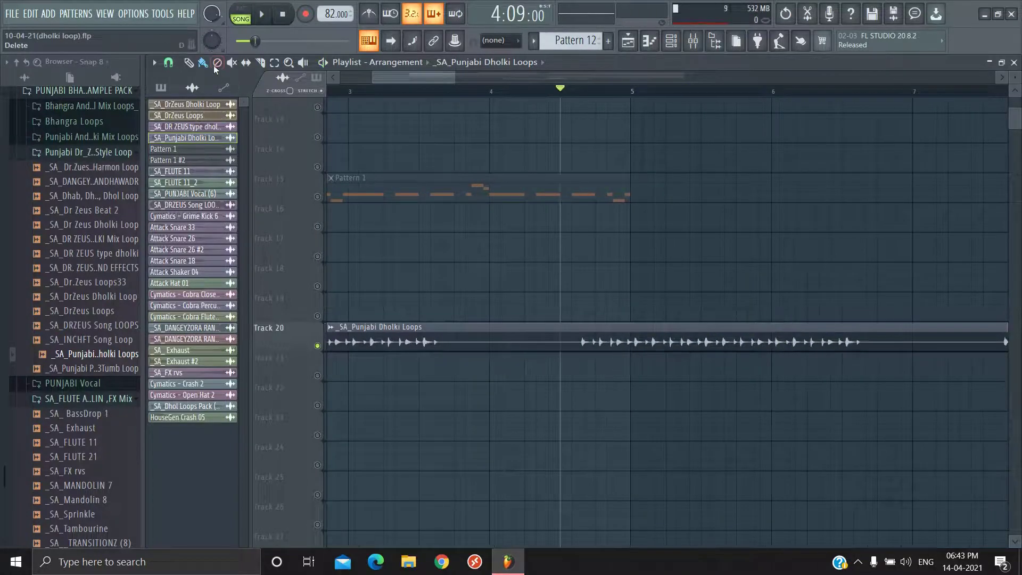
- Slice Track 20's clip just before and after its second dholki burst and delete the pieces on both sides
{"action": "scroll", "coordinate": [596, 386], "scroll_direction": "up", "scroll_amount": 3}
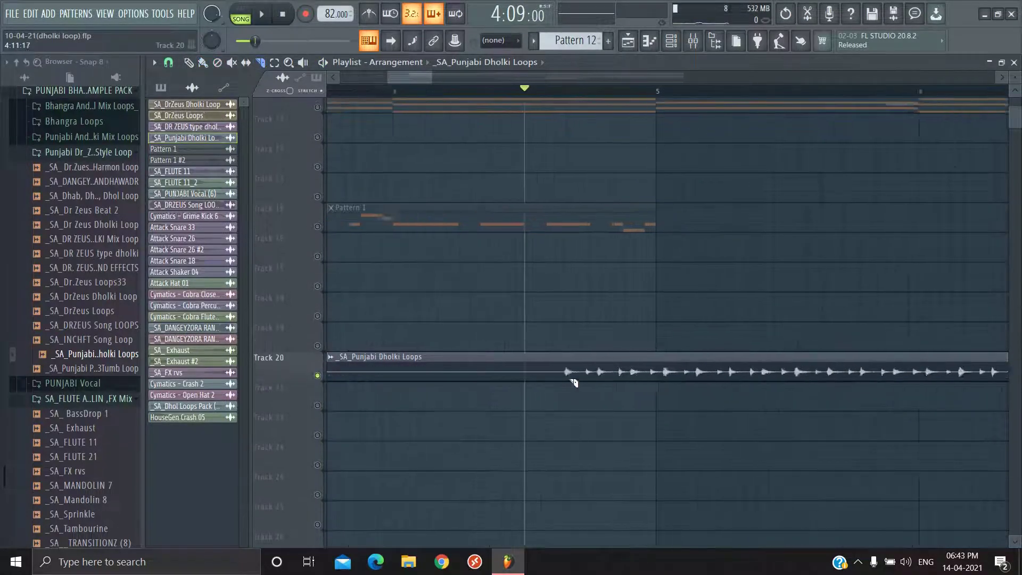
{"action": "left_click", "coordinate": [564, 333]}
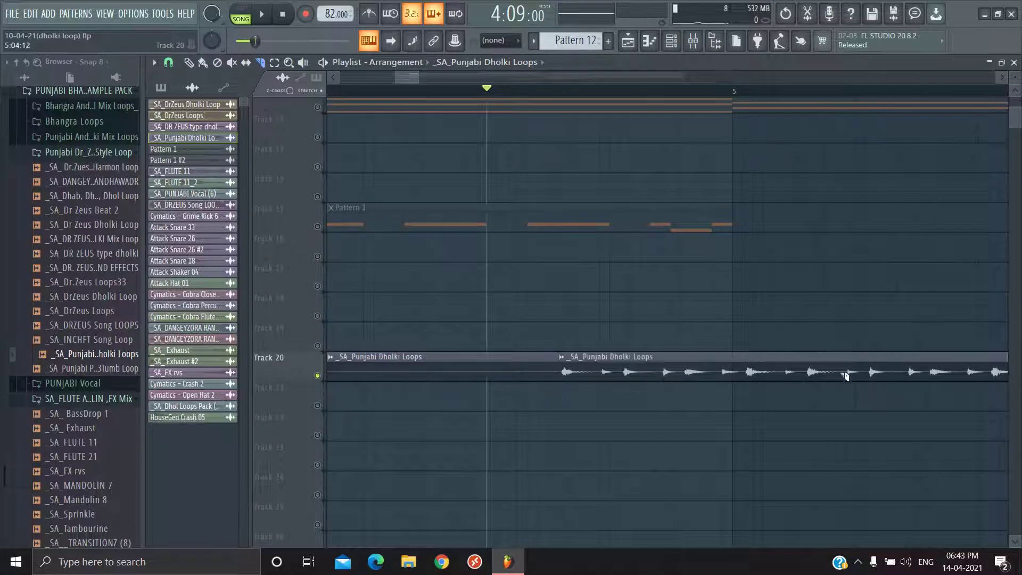
{"action": "scroll", "coordinate": [856, 411], "scroll_direction": "down", "scroll_amount": 3}
{"action": "left_click_drag", "start_coordinate": [927, 396], "coordinate": [912, 390]}
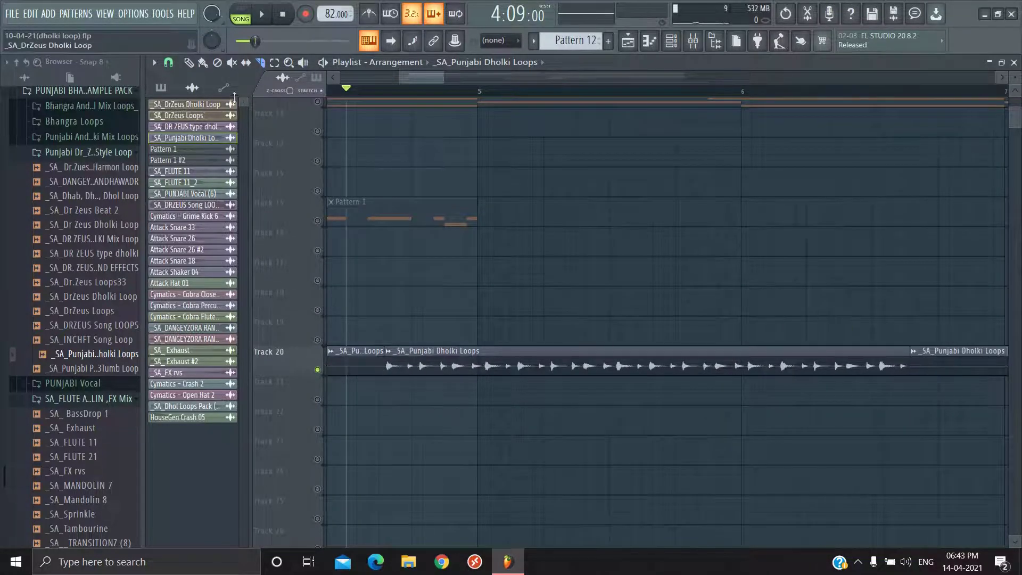
{"action": "right_click", "coordinate": [359, 366]}
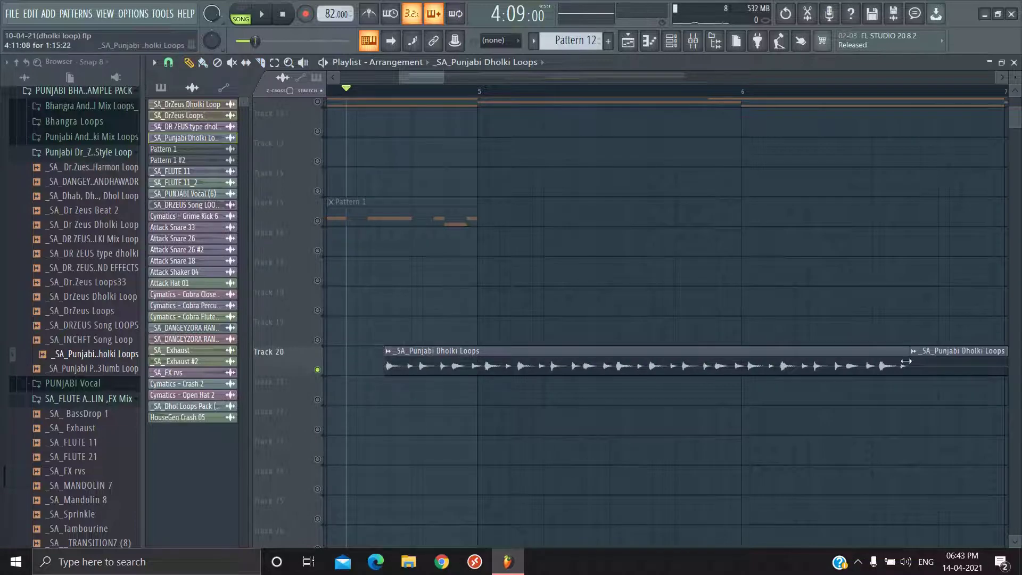
{"action": "right_click", "coordinate": [932, 367]}
- Move the trimmed dholki clip on Track 20 to the start of bar 1
{"action": "scroll", "coordinate": [708, 486], "scroll_direction": "down", "scroll_amount": 3}
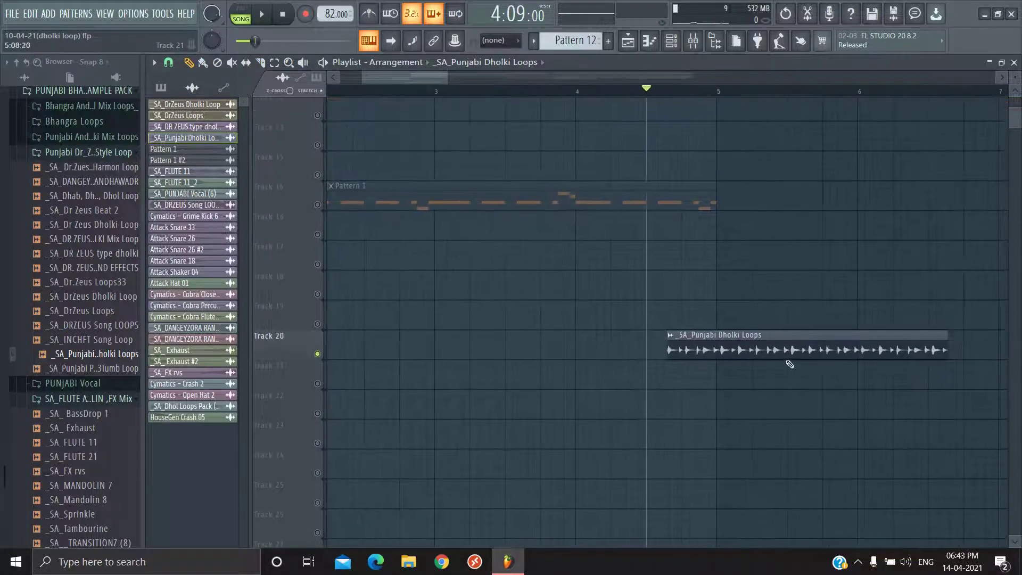
{"action": "scroll", "coordinate": [729, 366], "scroll_direction": "down", "scroll_amount": 2}
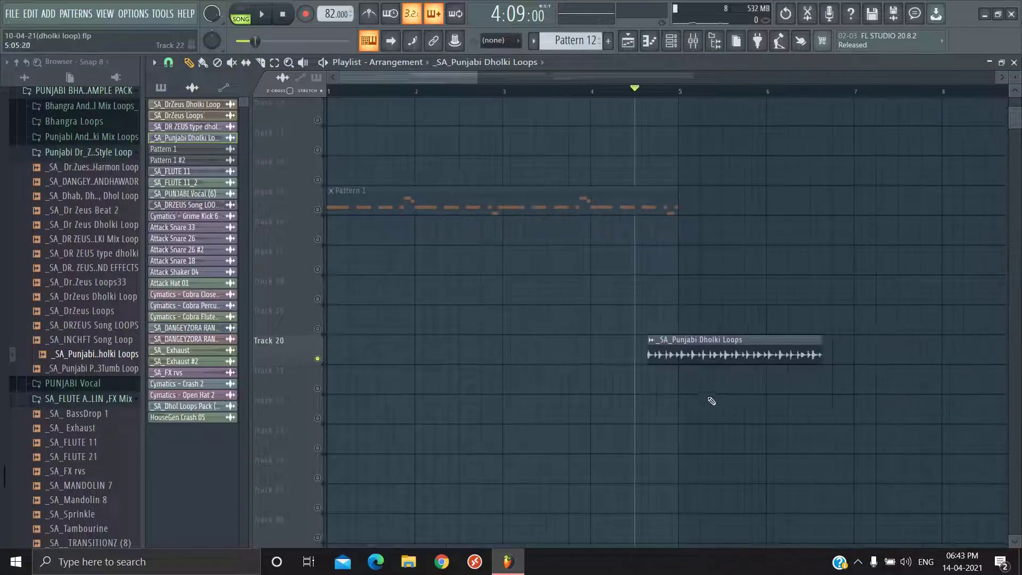
{"action": "scroll", "coordinate": [712, 401], "scroll_direction": "down", "scroll_amount": 1}
{"action": "left_click_drag", "start_coordinate": [682, 332], "coordinate": [360, 332]}
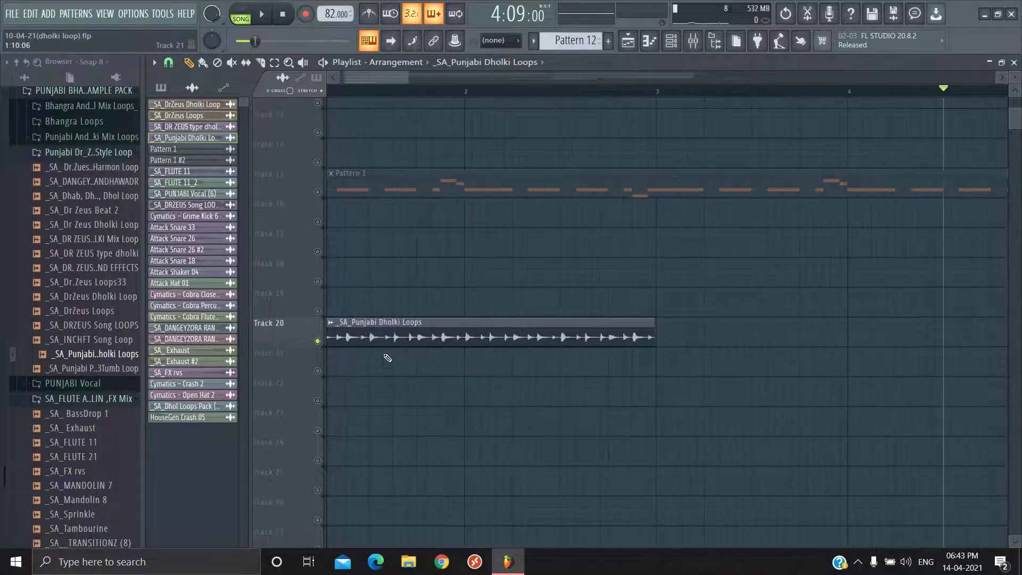
{"action": "scroll", "coordinate": [737, 350], "scroll_direction": "up", "scroll_amount": 3}
{"action": "scroll", "coordinate": [737, 350], "scroll_direction": "up", "scroll_amount": 2}
{"action": "scroll", "coordinate": [739, 373], "scroll_direction": "up", "scroll_amount": 1}
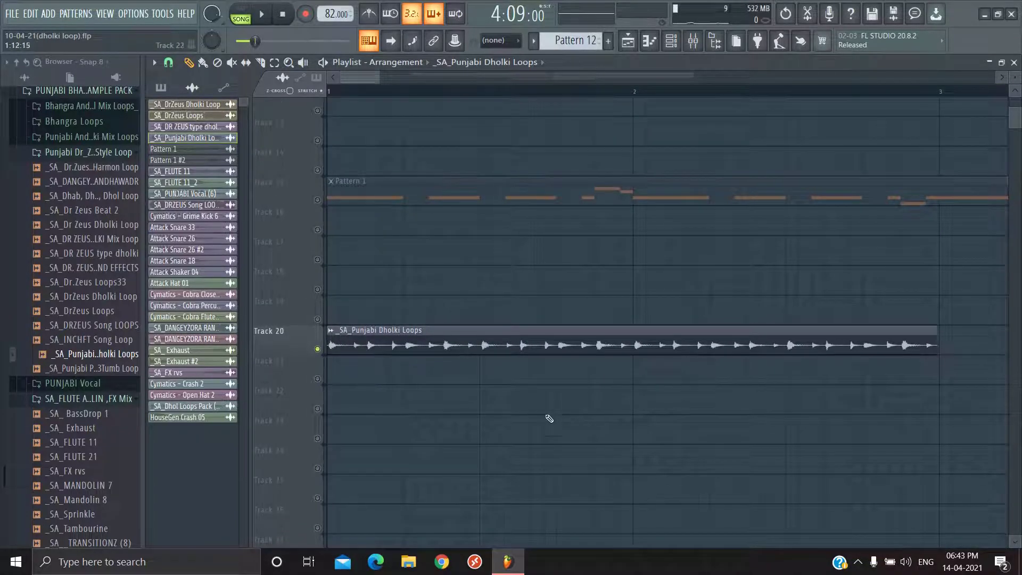
{"action": "scroll", "coordinate": [556, 416], "scroll_direction": "up", "scroll_amount": 1}
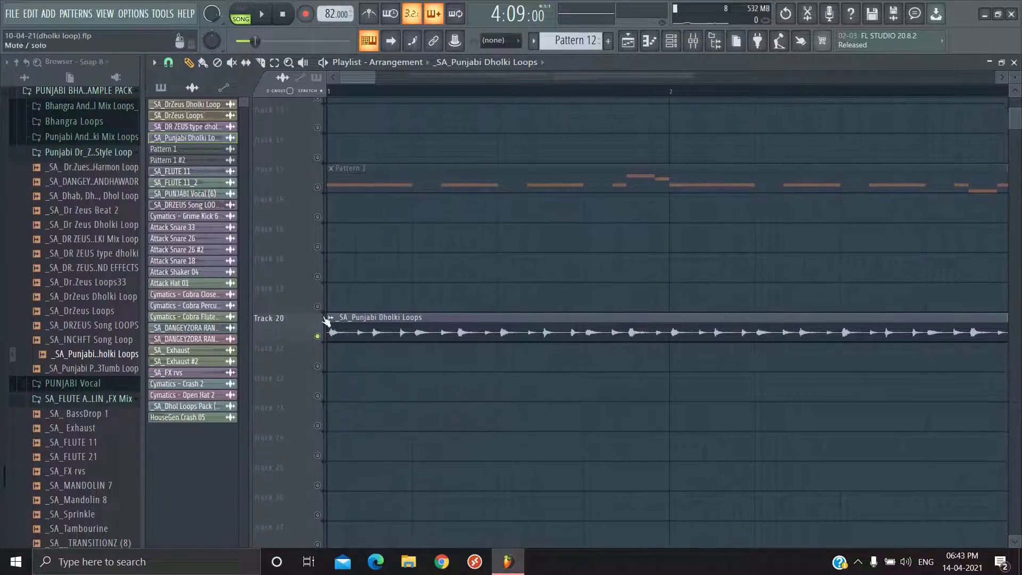
- Nudge Track 20's dholki clip so its first hit falls exactly on bar 1, and play it against the metronome
{"action": "scroll", "coordinate": [498, 372], "scroll_direction": "up", "scroll_amount": 3}
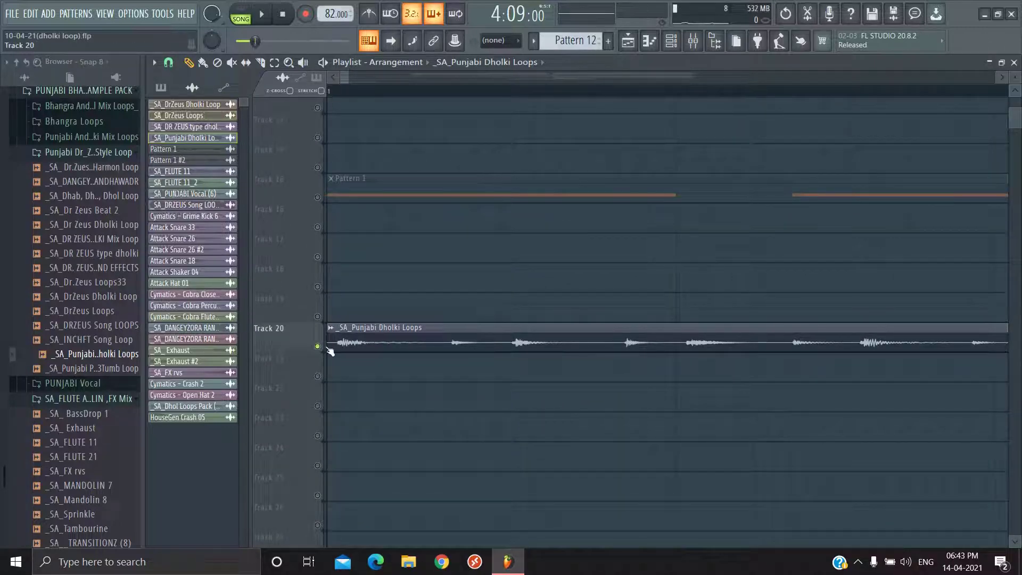
{"action": "left_click_drag", "start_coordinate": [328, 344], "coordinate": [323, 341]}
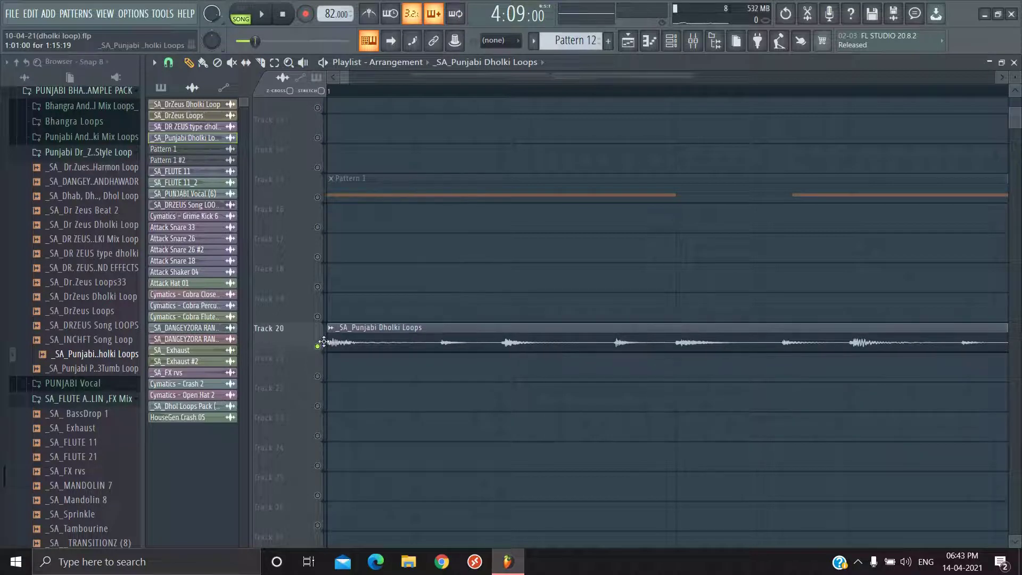
{"action": "left_click", "coordinate": [369, 15]}
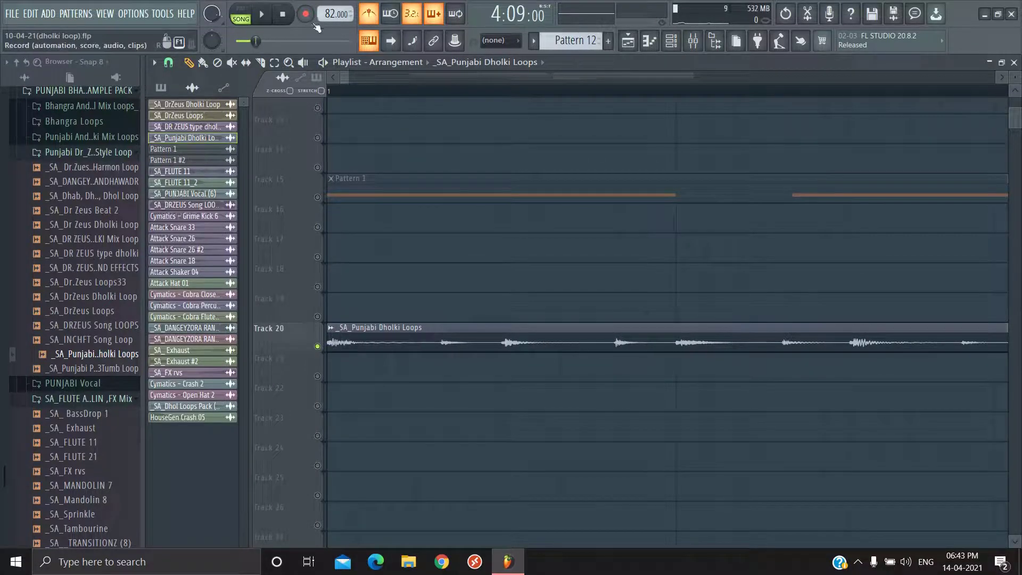
{"action": "key", "text": "space"}
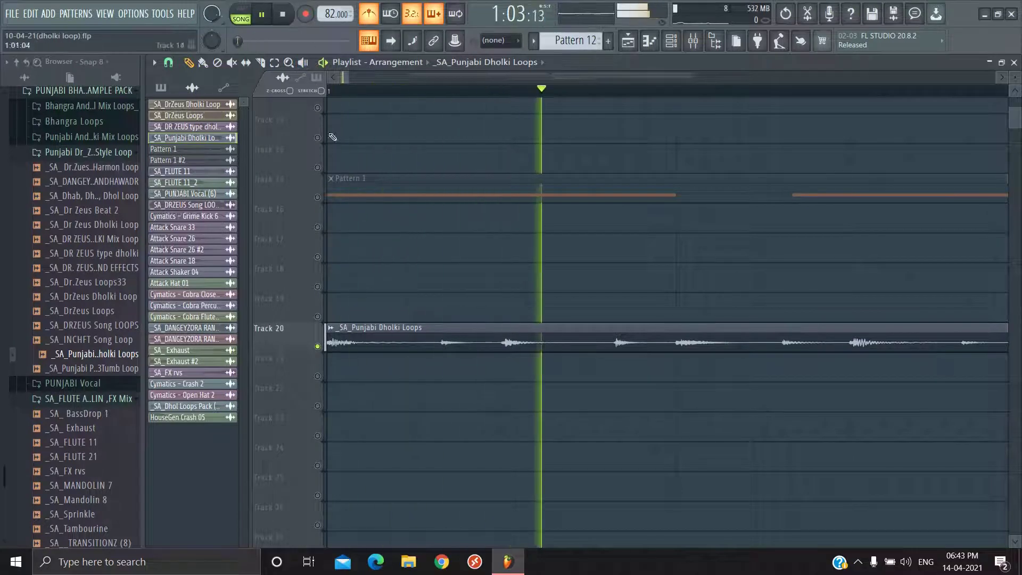
{"action": "scroll", "coordinate": [530, 325], "scroll_direction": "down", "scroll_amount": 2}
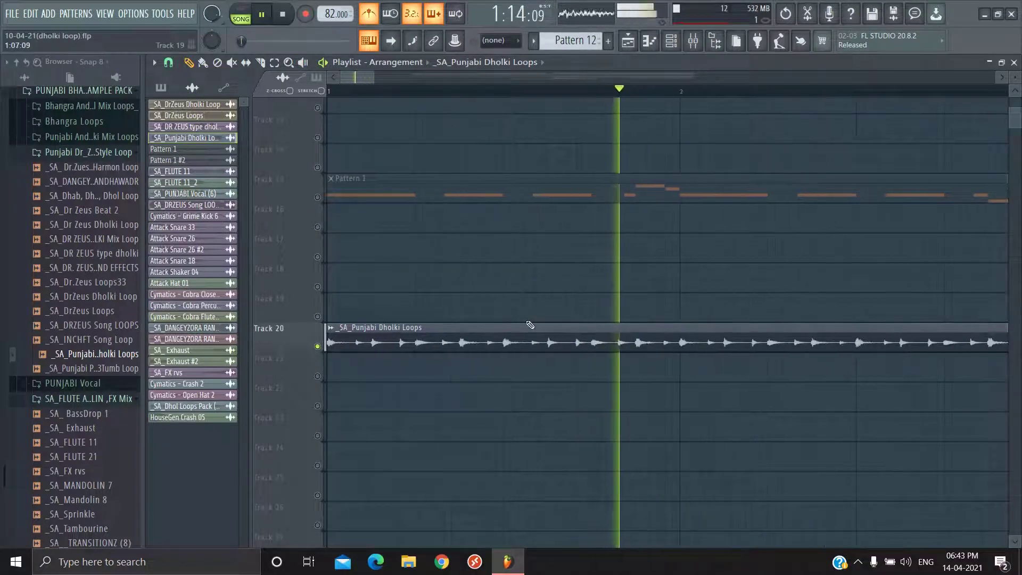
{"action": "scroll", "coordinate": [530, 325], "scroll_direction": "down", "scroll_amount": 1}
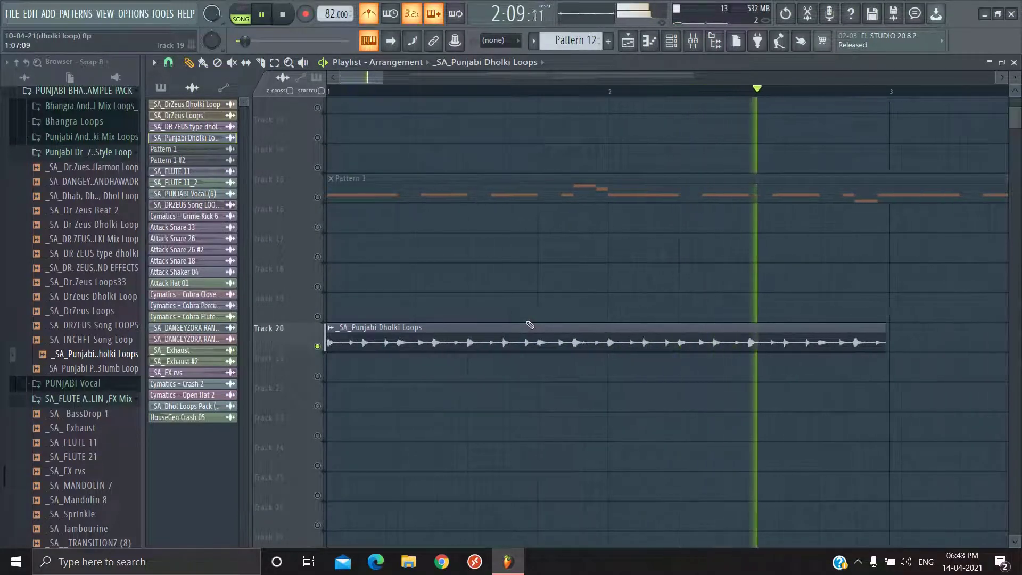
{"action": "key", "text": "space"}
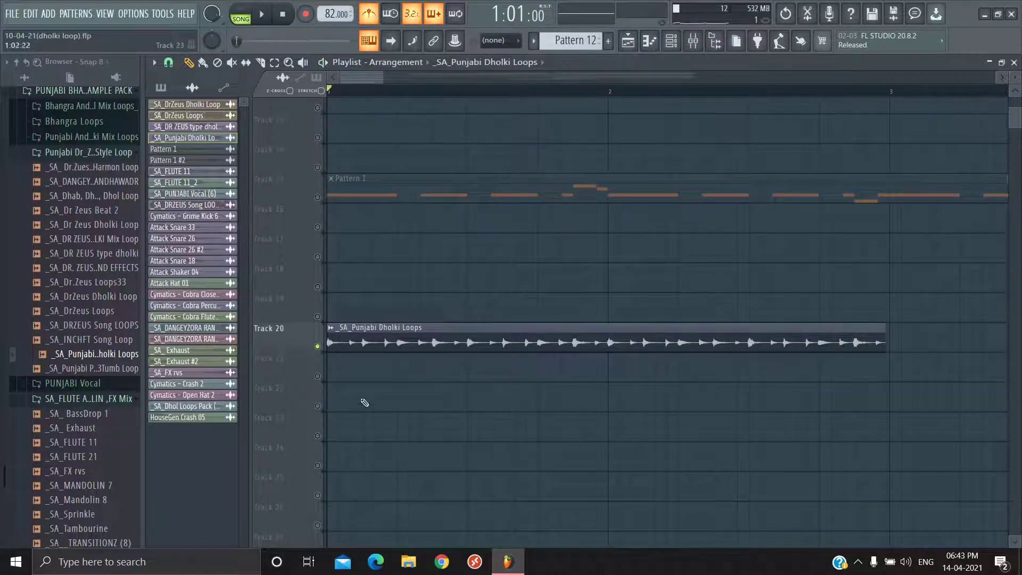
- Play Track 20's aligned dholki clip again from bar 1, switching the metronome off
{"action": "scroll", "coordinate": [384, 433], "scroll_direction": "up", "scroll_amount": 1}
{"action": "scroll", "coordinate": [459, 347], "scroll_direction": "down", "scroll_amount": 2}
{"action": "scroll", "coordinate": [376, 317], "scroll_direction": "up", "scroll_amount": 1}
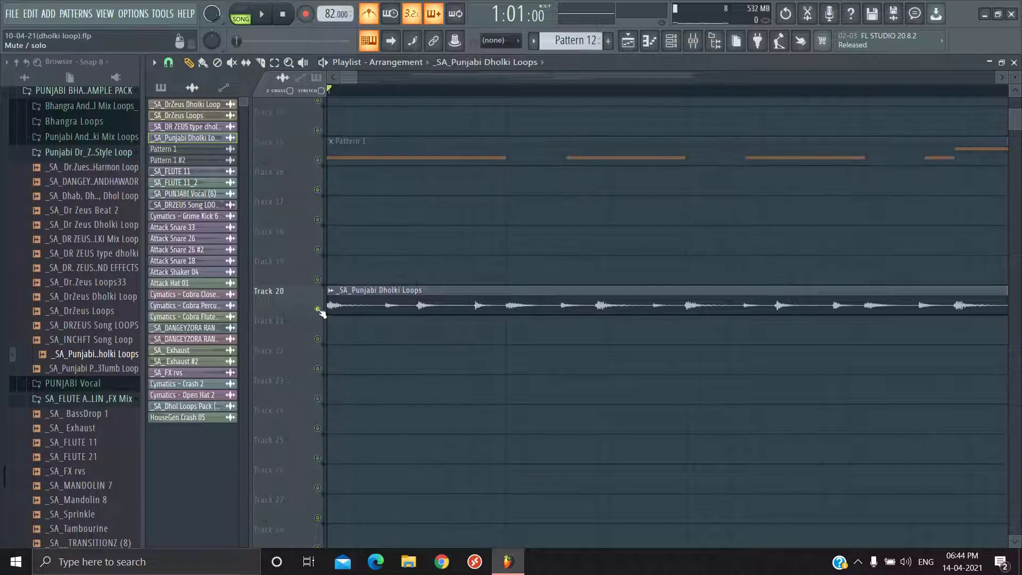
{"action": "key", "text": "space"}
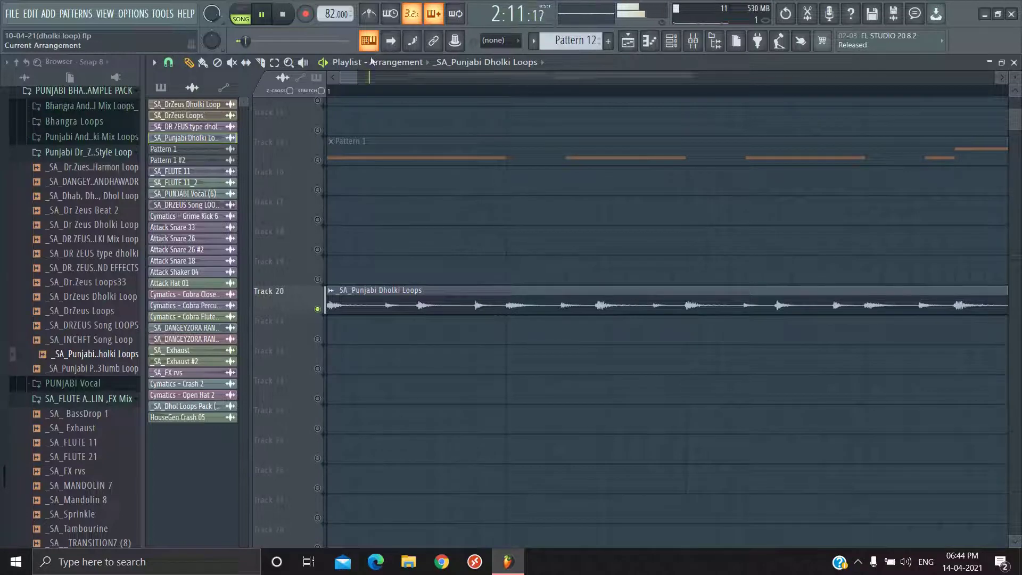
{"action": "key", "text": "space"}
- Open the Track 20 clip's sample settings, examine the available time-stretching modes, and close the settings unchanged
{"action": "scroll", "coordinate": [473, 276], "scroll_direction": "down", "scroll_amount": 3}
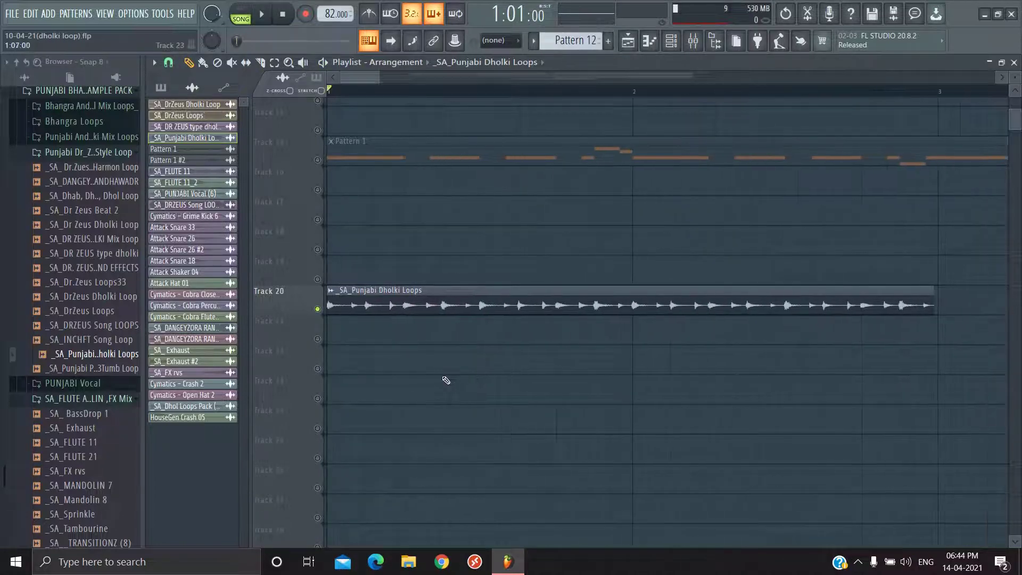
{"action": "scroll", "coordinate": [532, 375], "scroll_direction": "down", "scroll_amount": 3}
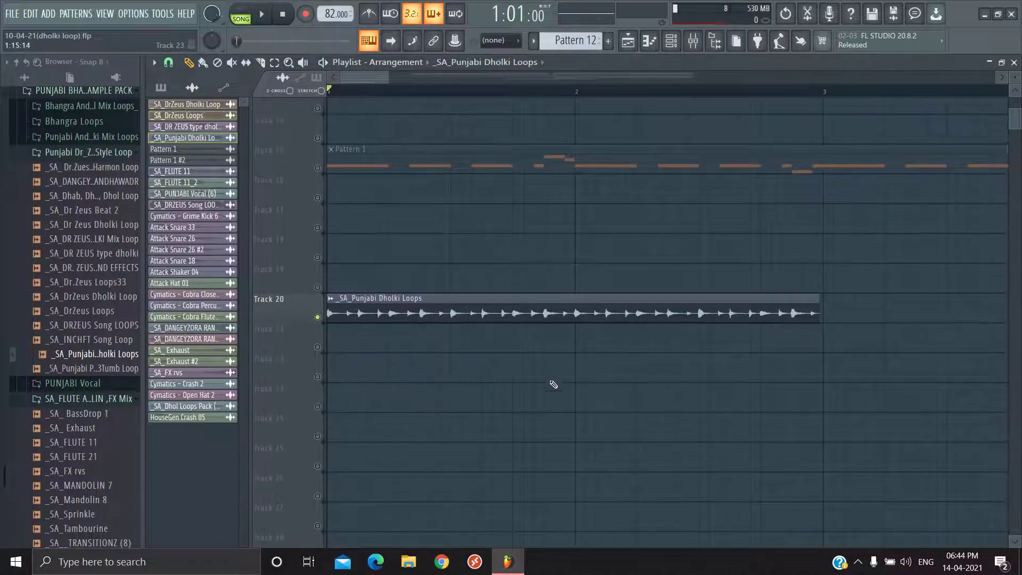
{"action": "scroll", "coordinate": [566, 385], "scroll_direction": "up", "scroll_amount": 1}
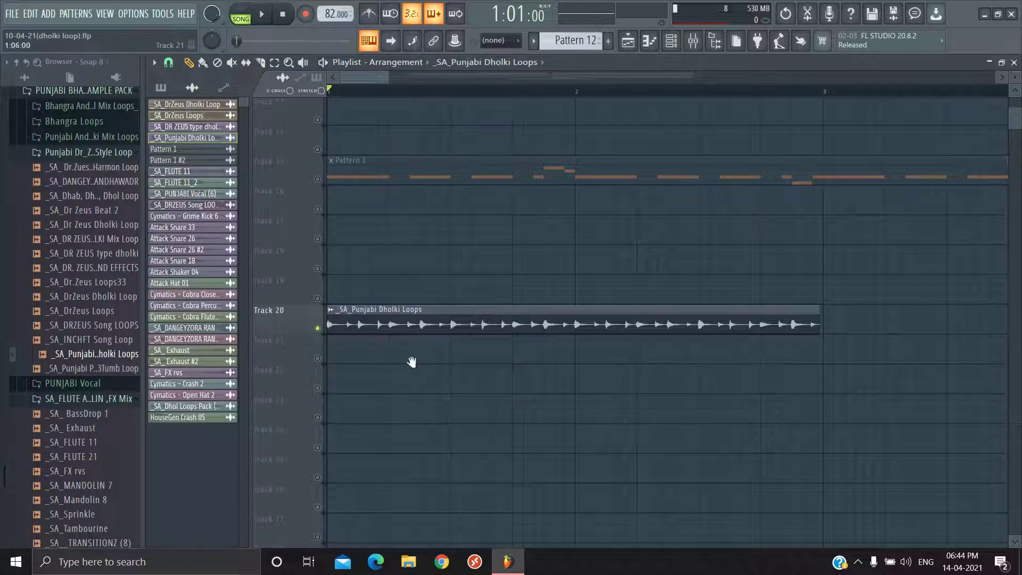
{"action": "double_click", "coordinate": [347, 317]}
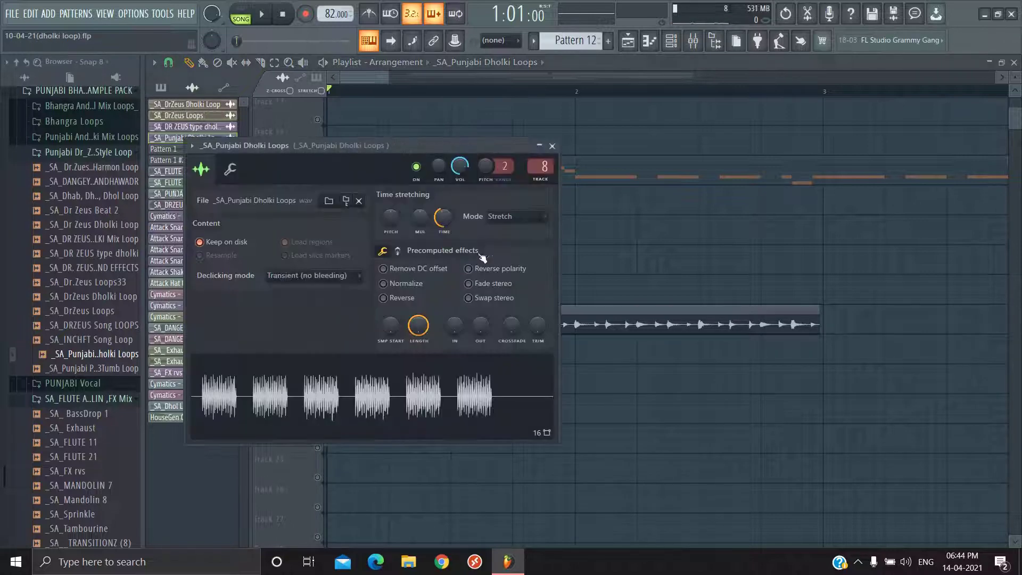
{"action": "left_click", "coordinate": [527, 219]}
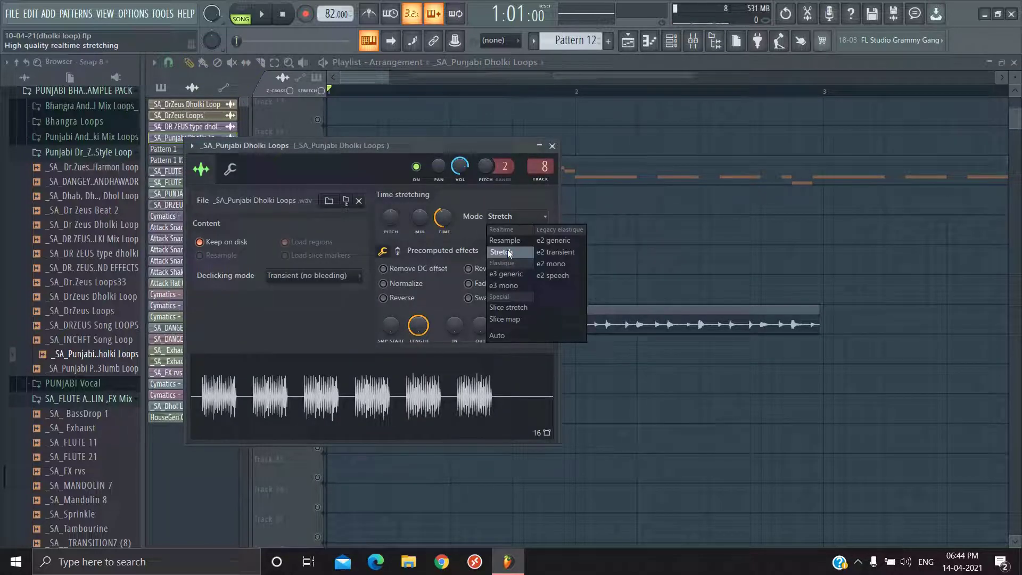
{"action": "left_click", "coordinate": [553, 145]}
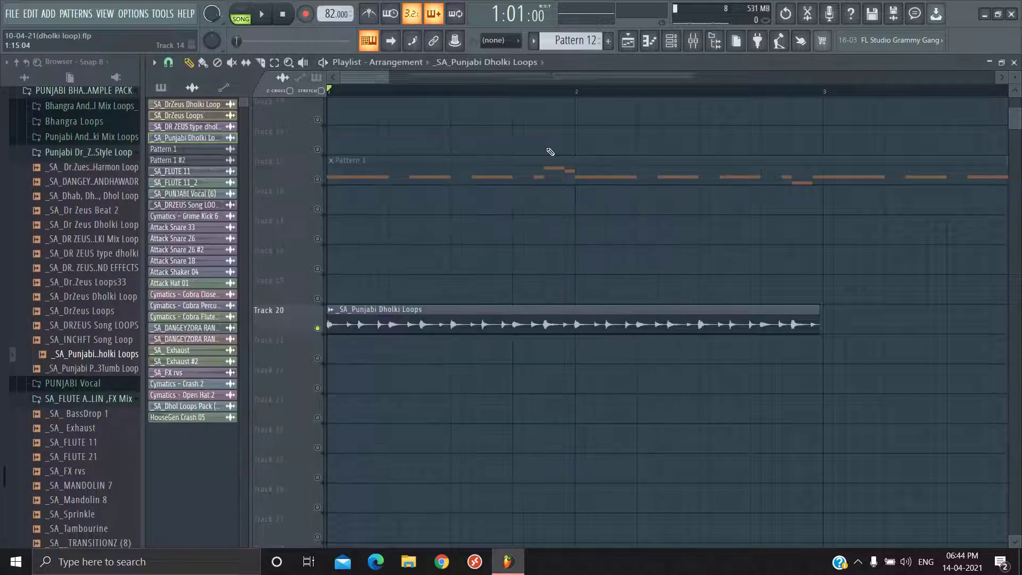
- Turn on clip stretching, lengthen Track 20's dholki clip to end late in bar 3, and play it from bar 1
{"action": "left_click", "coordinate": [322, 90]}
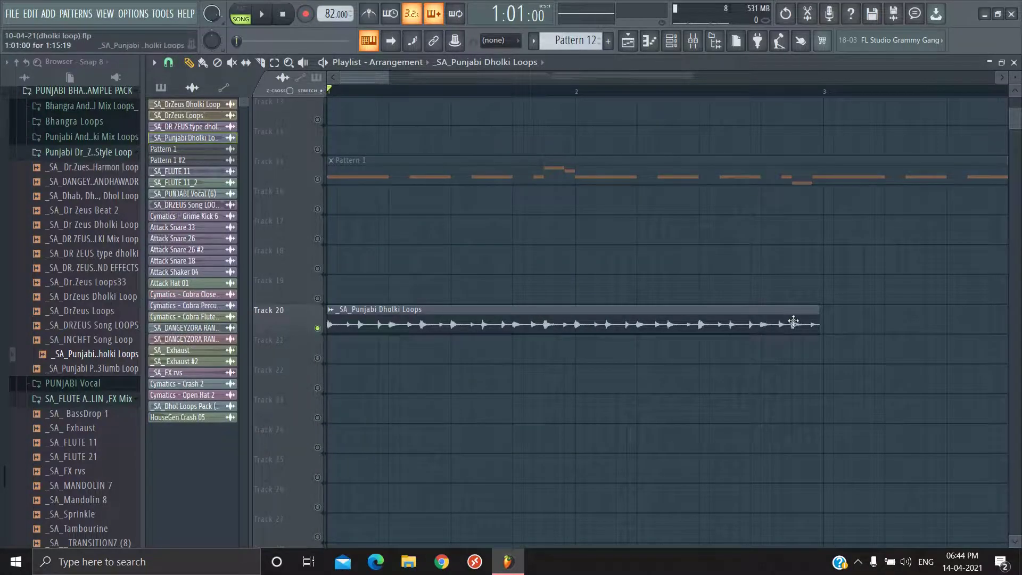
{"action": "left_click_drag", "start_coordinate": [817, 321], "coordinate": [953, 323]}
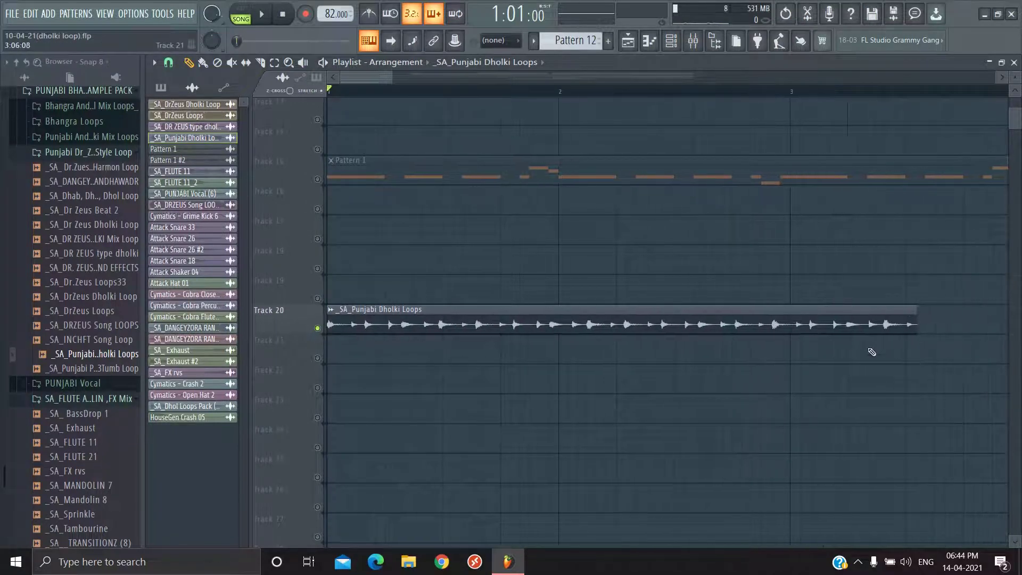
{"action": "scroll", "coordinate": [872, 352], "scroll_direction": "down", "scroll_amount": 3}
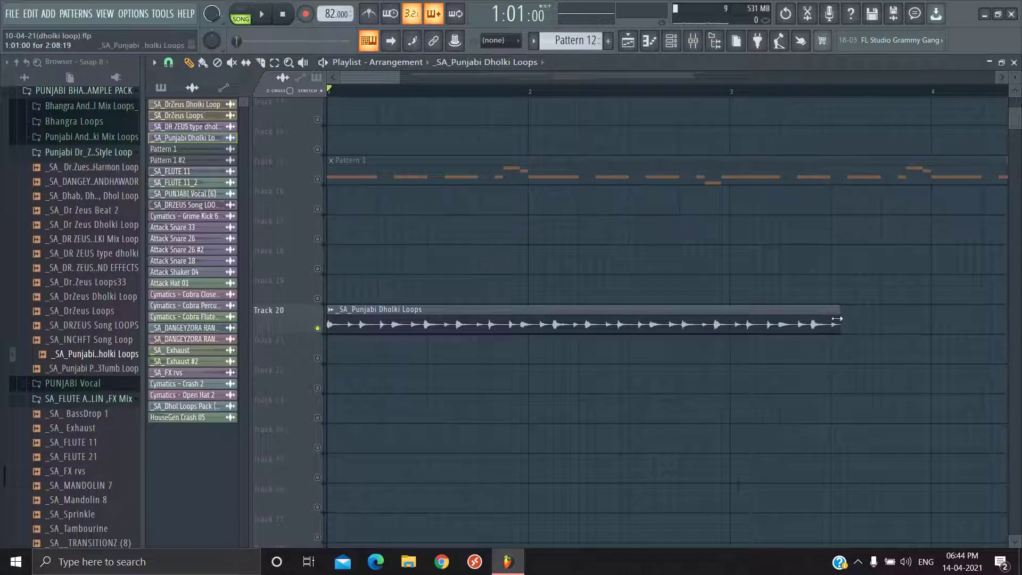
{"action": "left_click_drag", "start_coordinate": [837, 319], "coordinate": [891, 327]}
{"action": "key", "text": "space"}
{"action": "key", "text": "space"}
{"action": "key", "text": "space"}
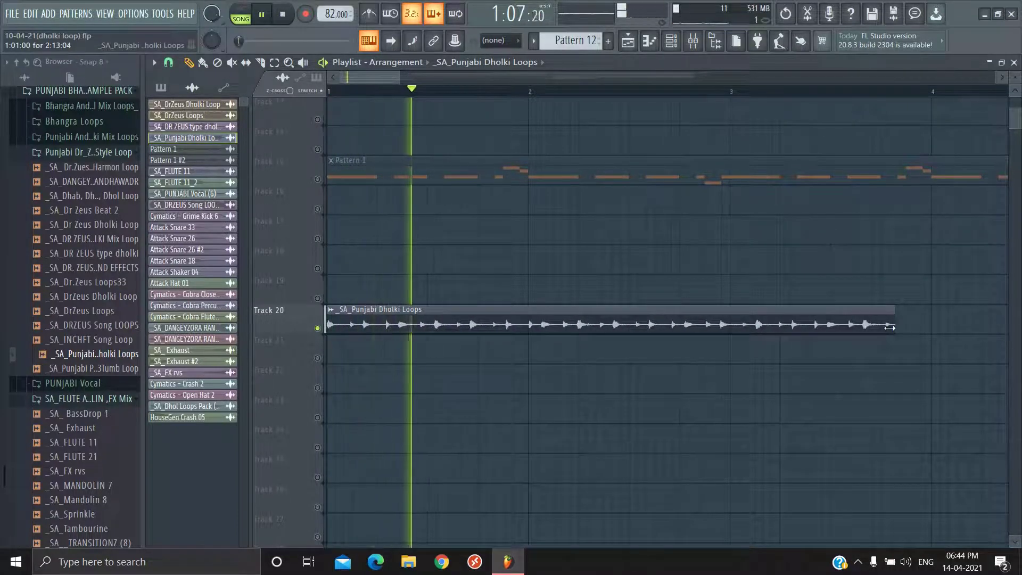
{"action": "key", "text": "space"}
- Undo the recent resizes of Track 20's dholki clip
{"action": "key", "text": "ctrl+alt+z"}
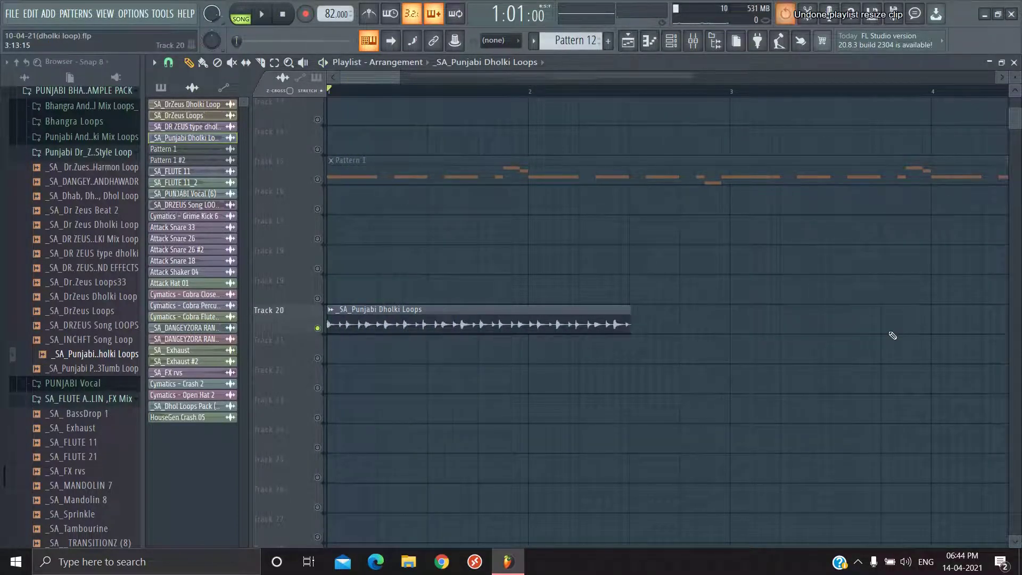
{"action": "key", "text": "ctrl+alt+z"}
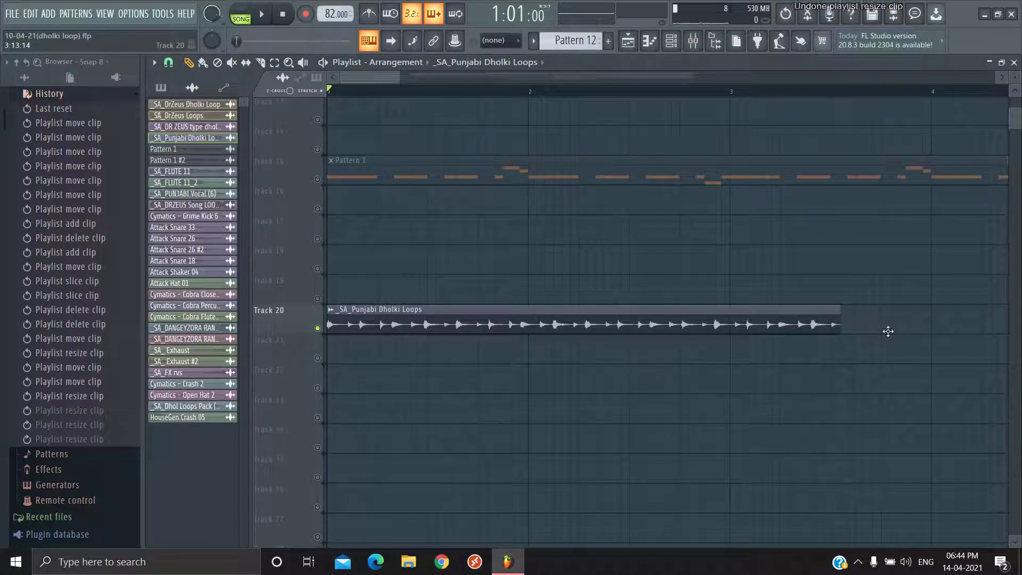
{"action": "key", "text": "ctrl+alt+z"}
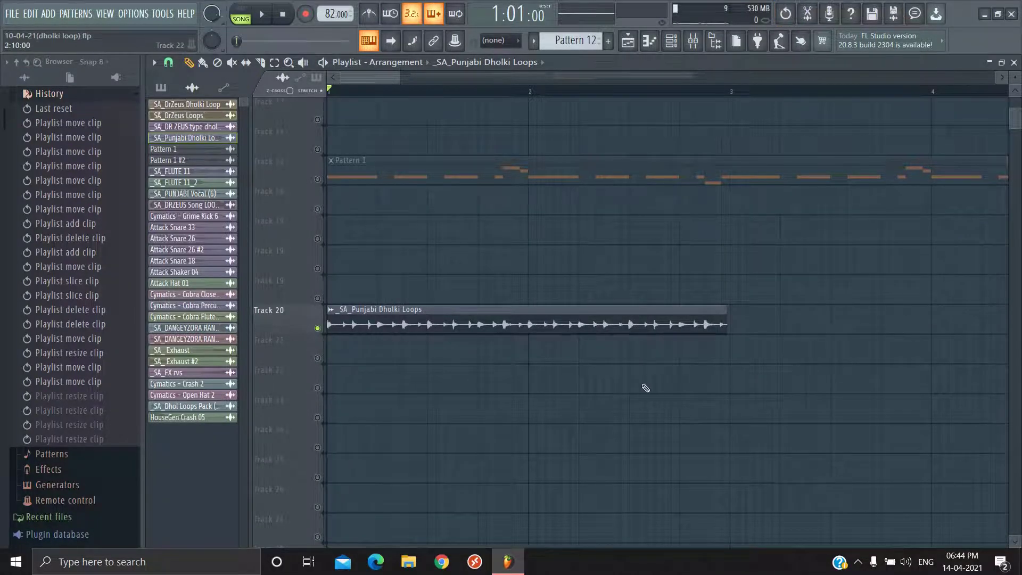
- View the chord notes of the Pattern 11 clip in the piano roll and return to the playlist
{"action": "scroll", "coordinate": [639, 319], "scroll_direction": "down", "scroll_amount": 1}
{"action": "scroll", "coordinate": [490, 306], "scroll_direction": "down", "scroll_amount": 1}
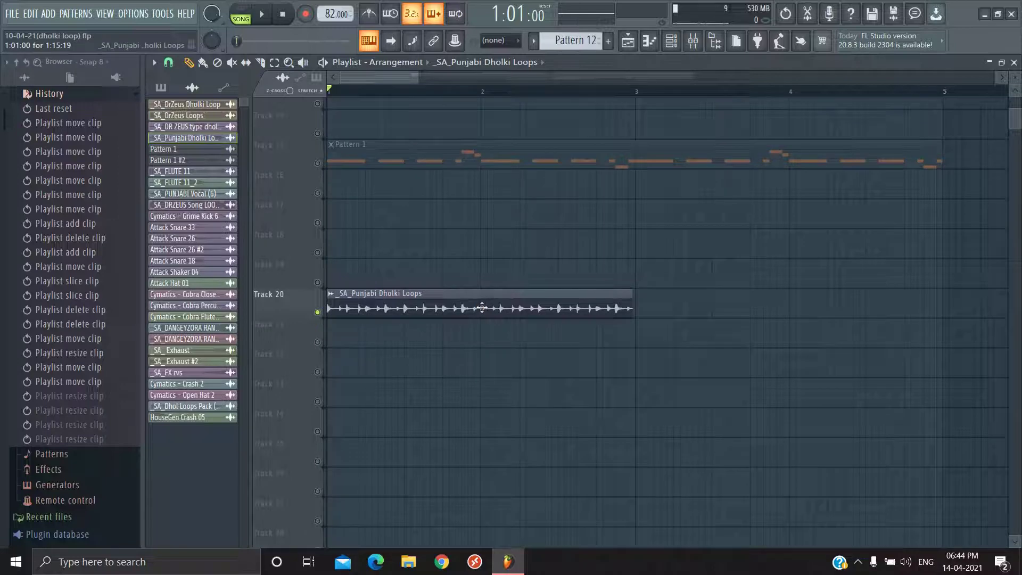
{"action": "scroll", "coordinate": [399, 229], "scroll_direction": "up", "scroll_amount": 5}
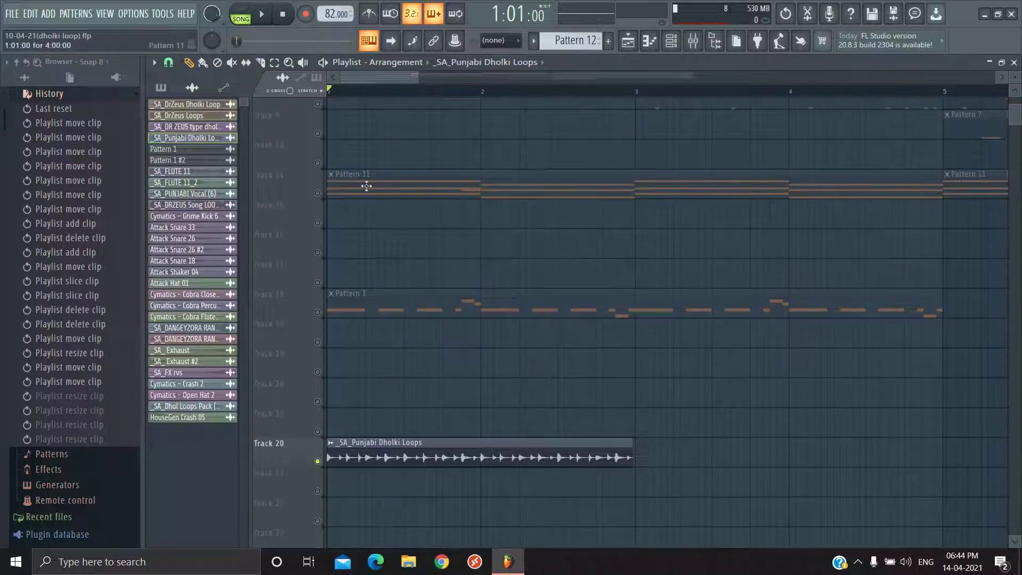
{"action": "double_click", "coordinate": [366, 186]}
{"action": "scroll", "coordinate": [419, 295], "scroll_direction": "down", "scroll_amount": 1}
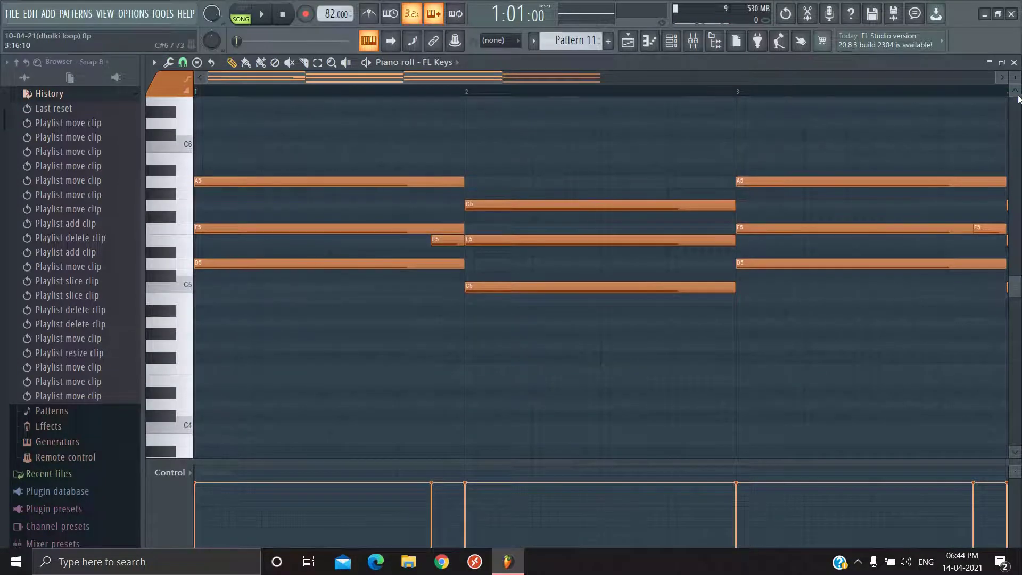
{"action": "left_click", "coordinate": [1014, 63]}
- Show the FL Keys channel from the channel rack and open its Pattern 11 notes in the piano roll
{"action": "scroll", "coordinate": [441, 450], "scroll_direction": "down", "scroll_amount": 2}
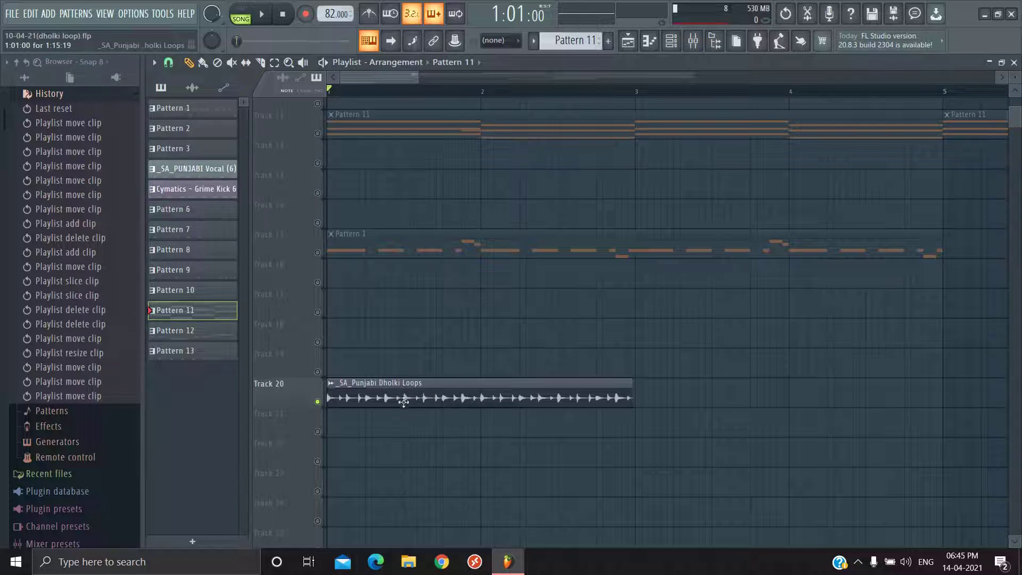
{"action": "scroll", "coordinate": [379, 405], "scroll_direction": "down", "scroll_amount": 2}
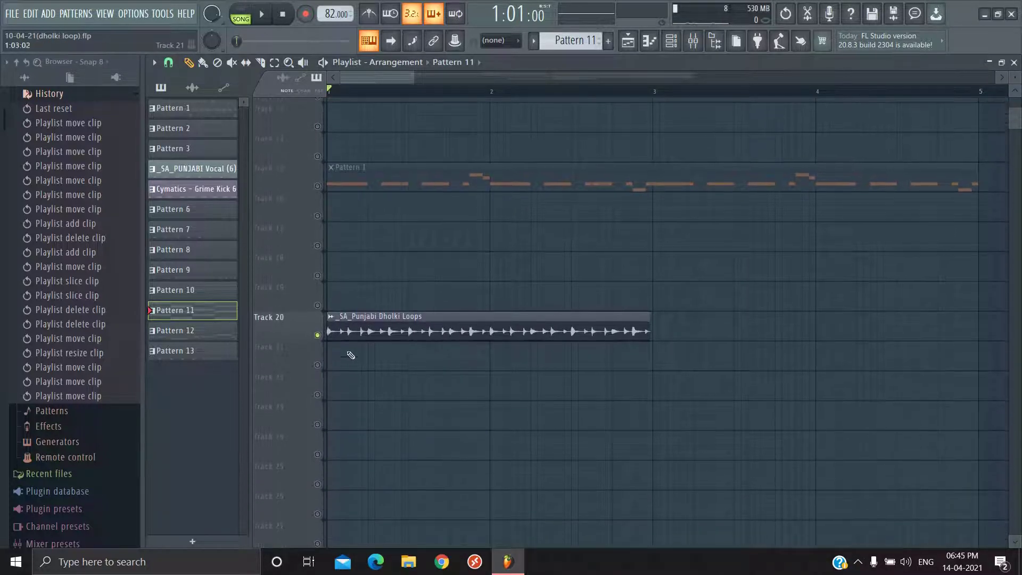
{"action": "double_click", "coordinate": [362, 333]}
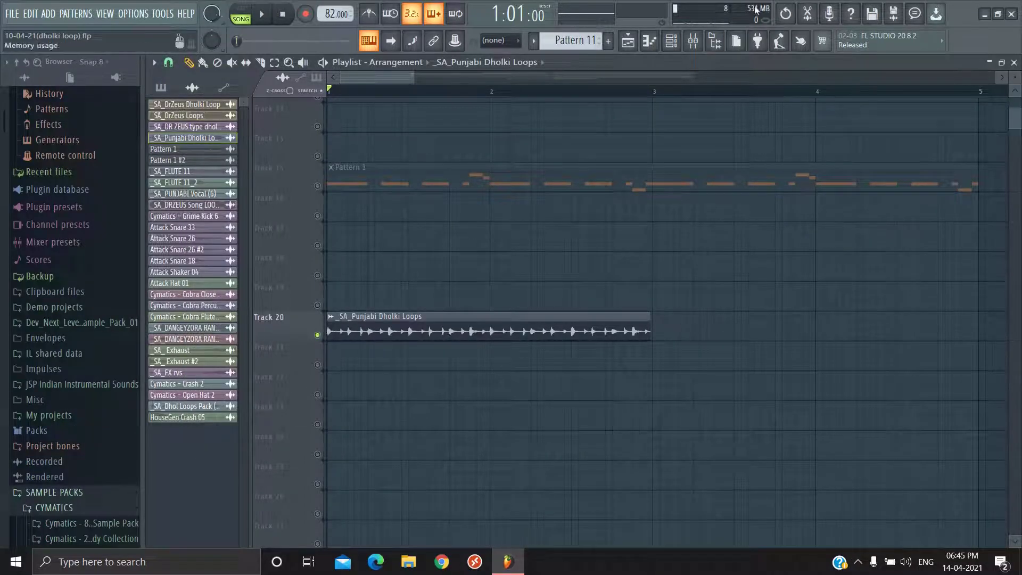
{"action": "left_click", "coordinate": [671, 41]}
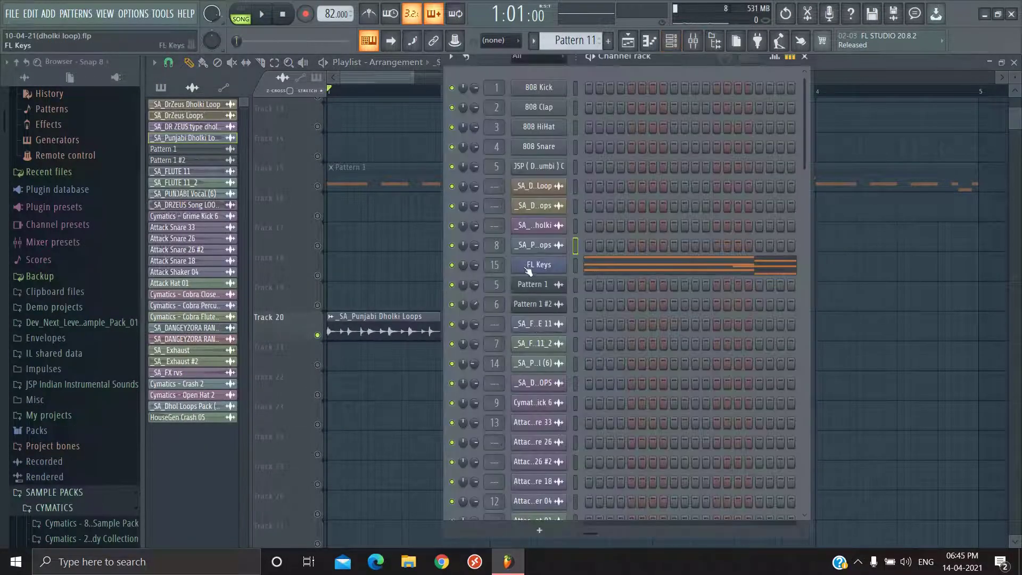
{"action": "left_click", "coordinate": [533, 265]}
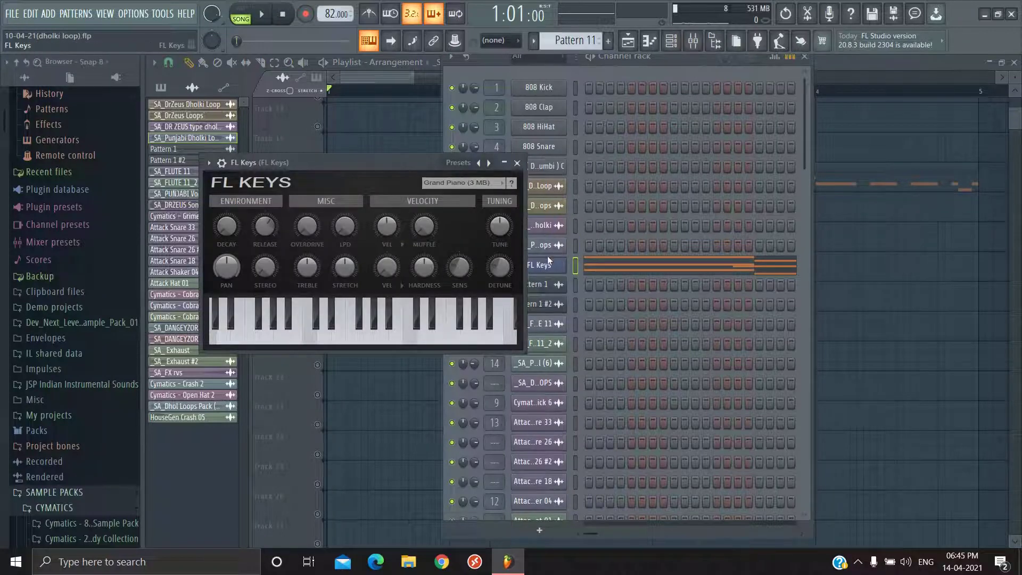
{"action": "right_click", "coordinate": [554, 268]}
{"action": "left_click", "coordinate": [598, 261]}
{"action": "scroll", "coordinate": [424, 282], "scroll_direction": "up", "scroll_amount": 1}
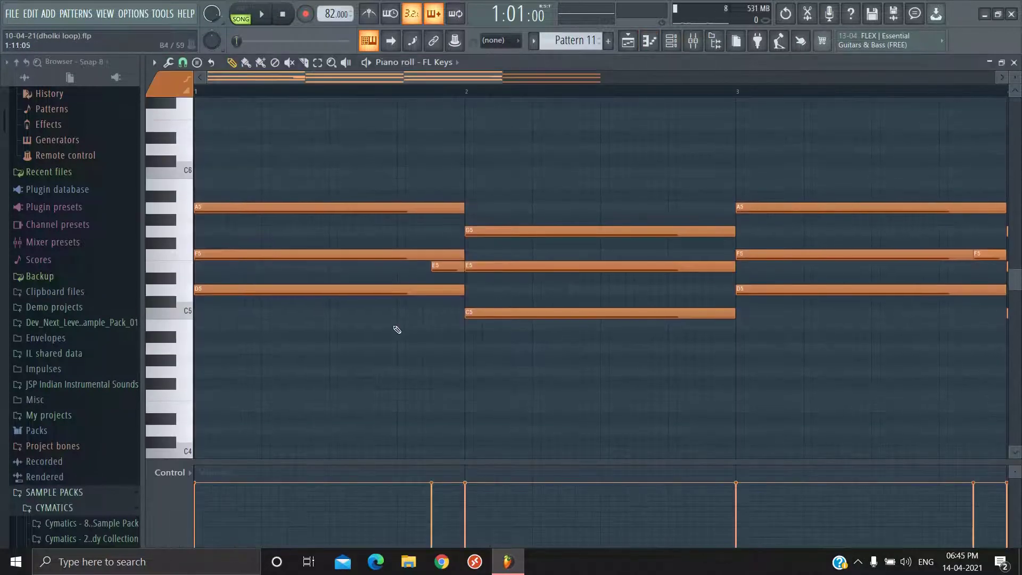
{"action": "scroll", "coordinate": [394, 331], "scroll_direction": "down", "scroll_amount": 1}
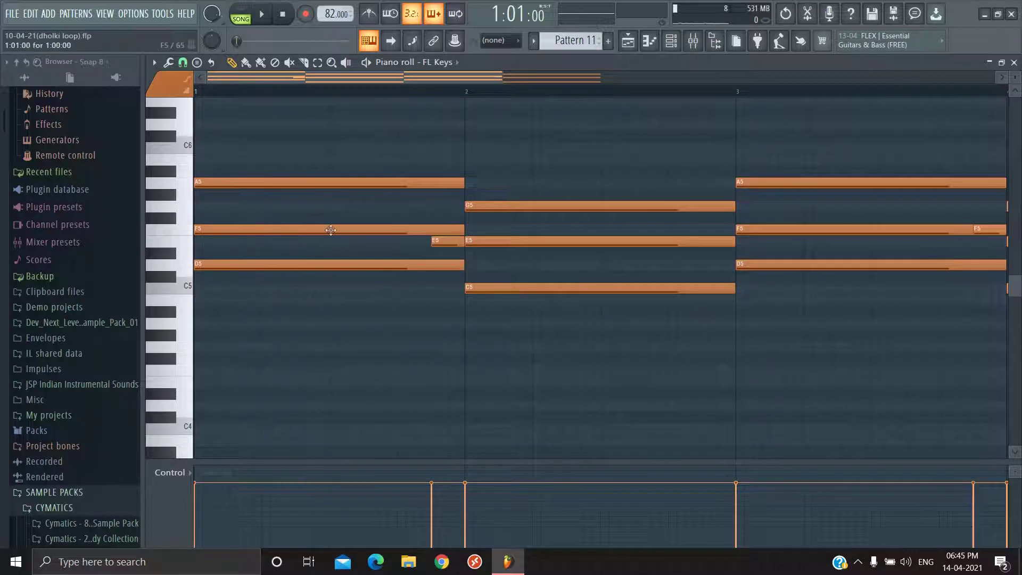
- Play the soloed dholki clip from bar 1 and sound the D5 key on FL Keys to compare their pitch
{"action": "key", "text": "space"}
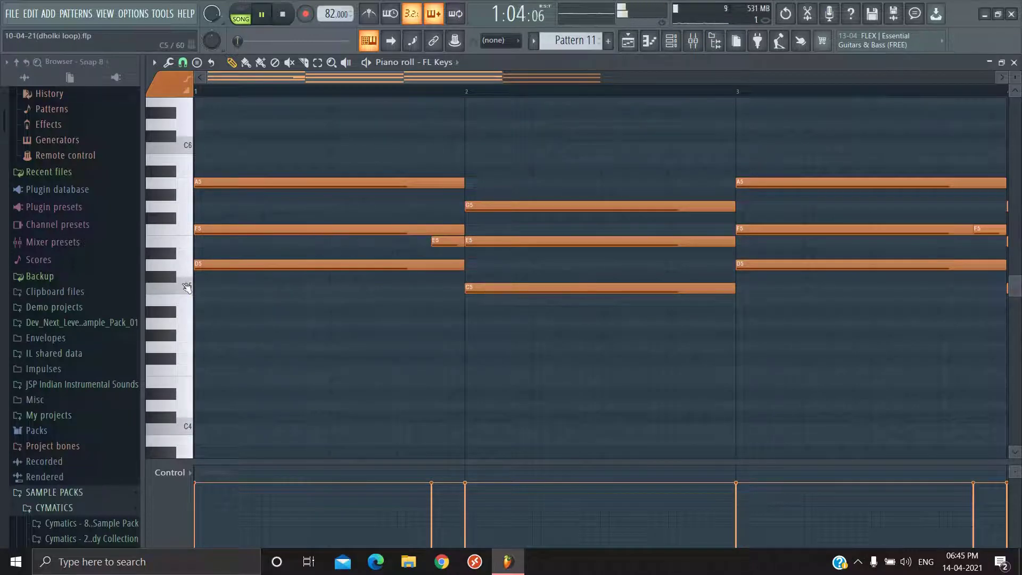
{"action": "key", "text": "space"}
{"action": "key", "text": "space"}
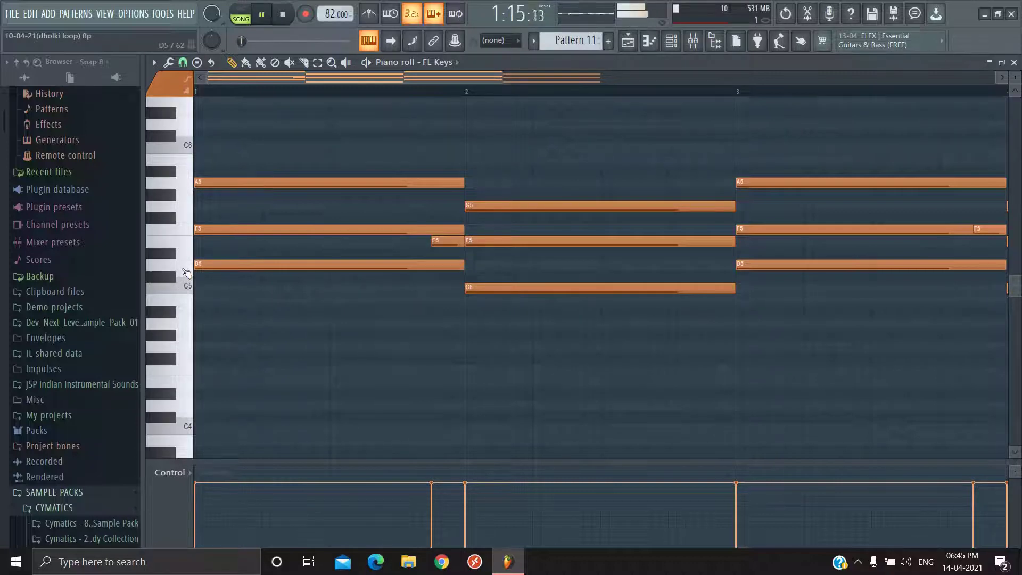
{"action": "key", "text": "space"}
{"action": "left_click", "coordinate": [188, 272]}
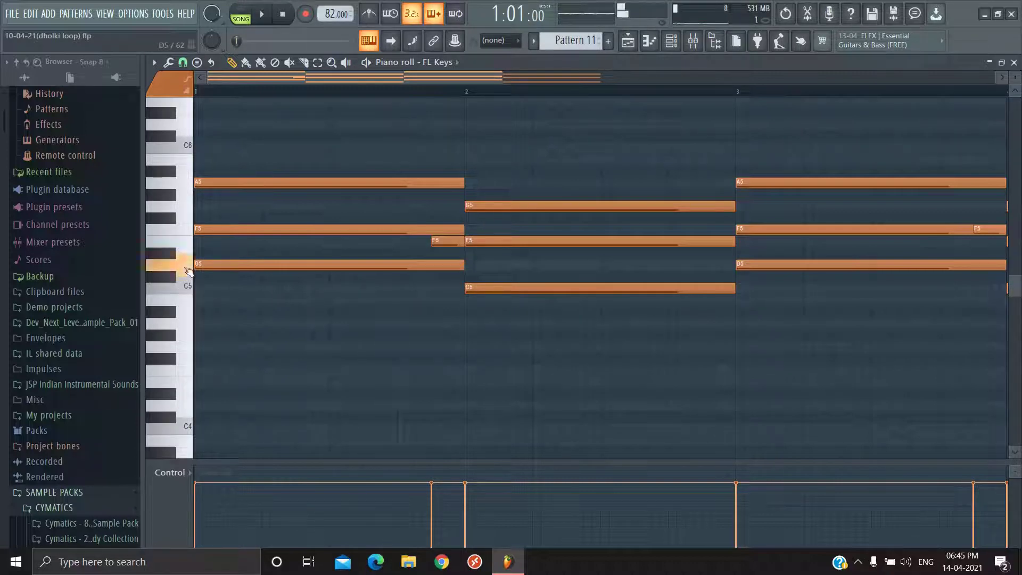
- Sound the D5 key on FL Keys as the pitch reference and close the piano roll, channel rack and FL Keys windows
{"action": "left_click", "coordinate": [189, 272]}
{"action": "left_click", "coordinate": [188, 272]}
{"action": "left_click", "coordinate": [189, 272]}
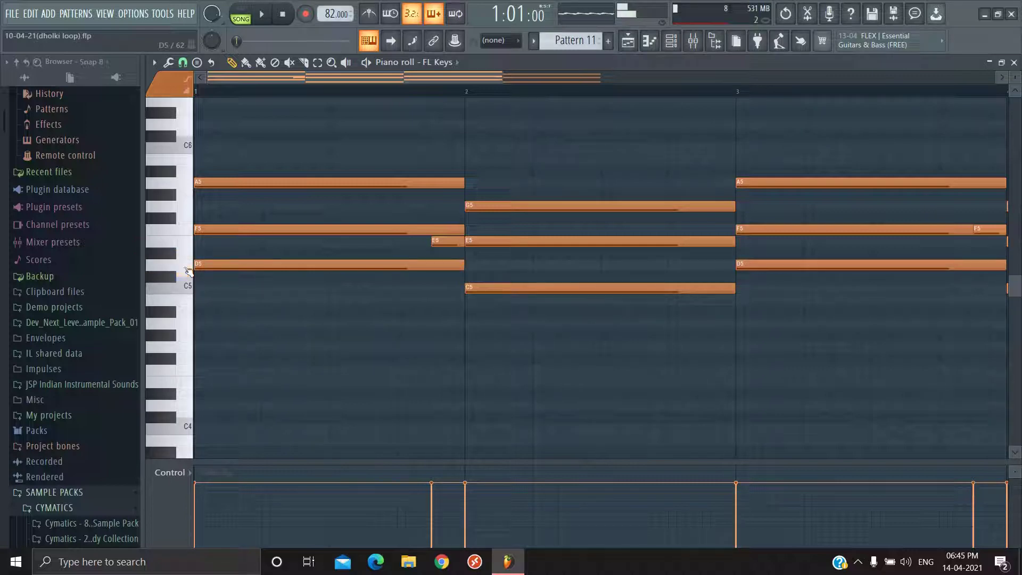
{"action": "left_click", "coordinate": [1014, 62]}
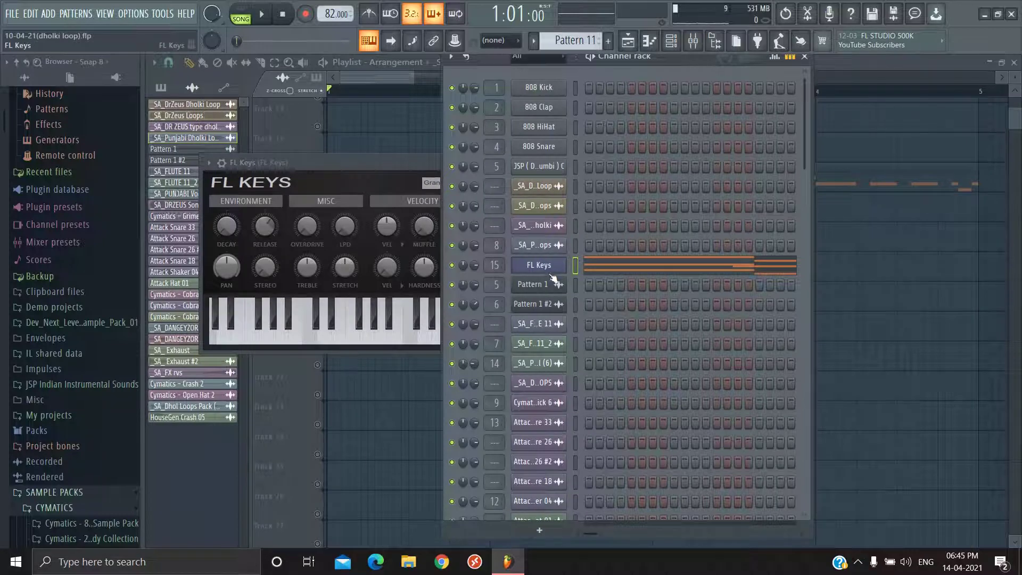
{"action": "left_click", "coordinate": [804, 57]}
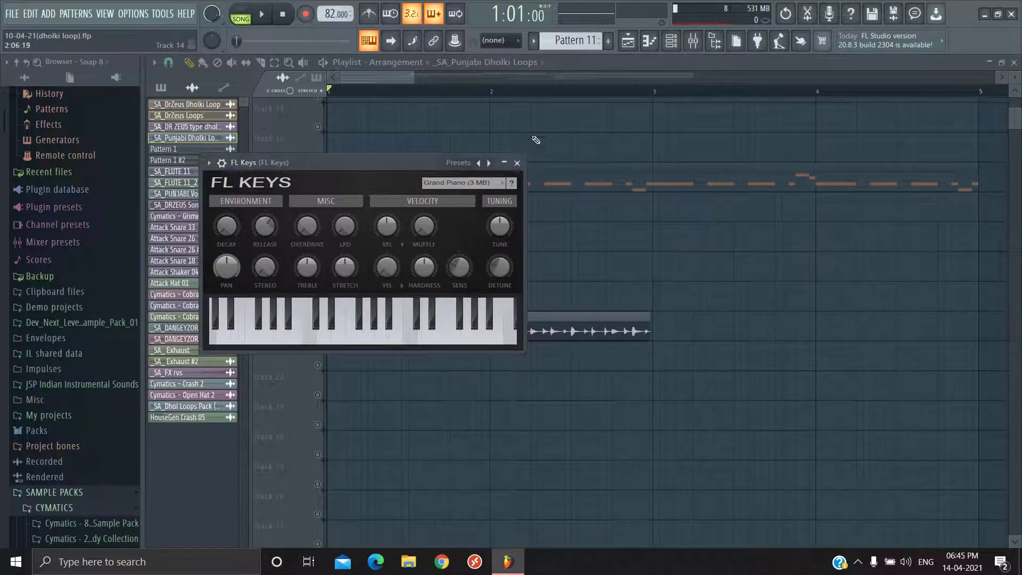
{"action": "left_click", "coordinate": [517, 163]}
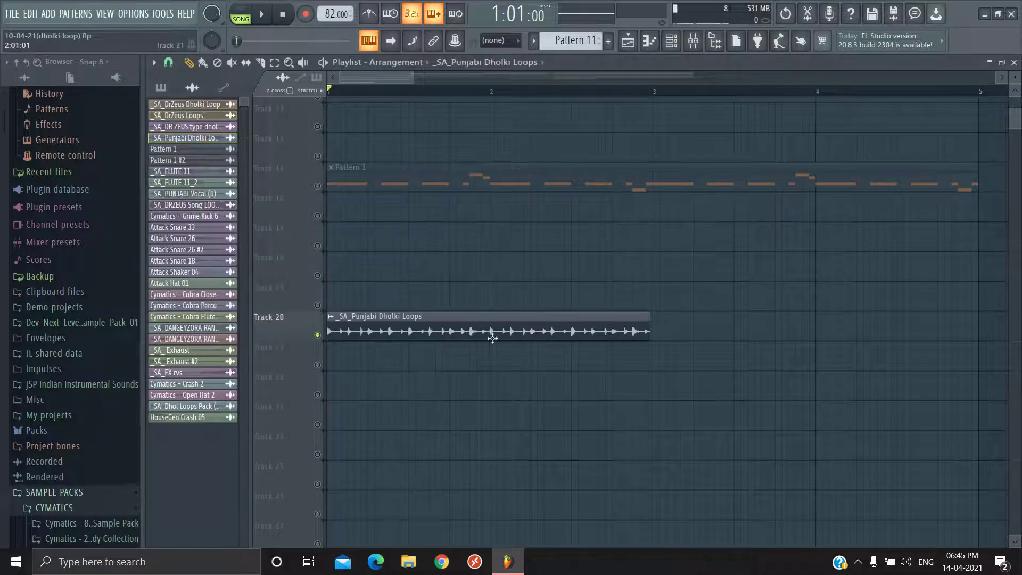
- Set the time-stretching pitch shift of Track 20's dholki clip to +100 cents and play the clip from bar 1
{"action": "double_click", "coordinate": [371, 322]}
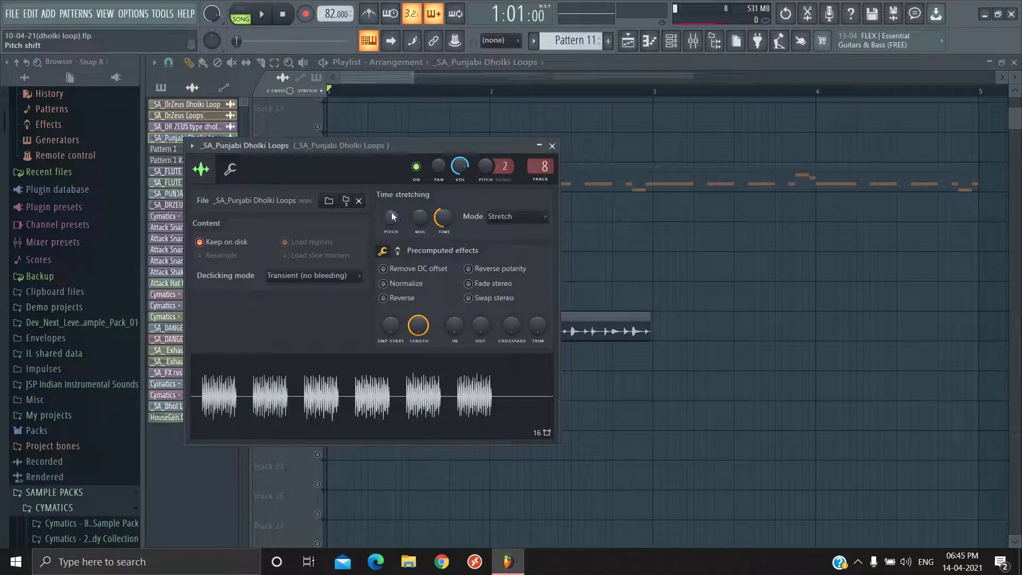
{"action": "left_click_drag", "start_coordinate": [392, 212], "coordinate": [394, 196]}
{"action": "left_click_drag", "start_coordinate": [391, 215], "coordinate": [390, 234]}
{"action": "left_click_drag", "start_coordinate": [389, 224], "coordinate": [394, 216]}
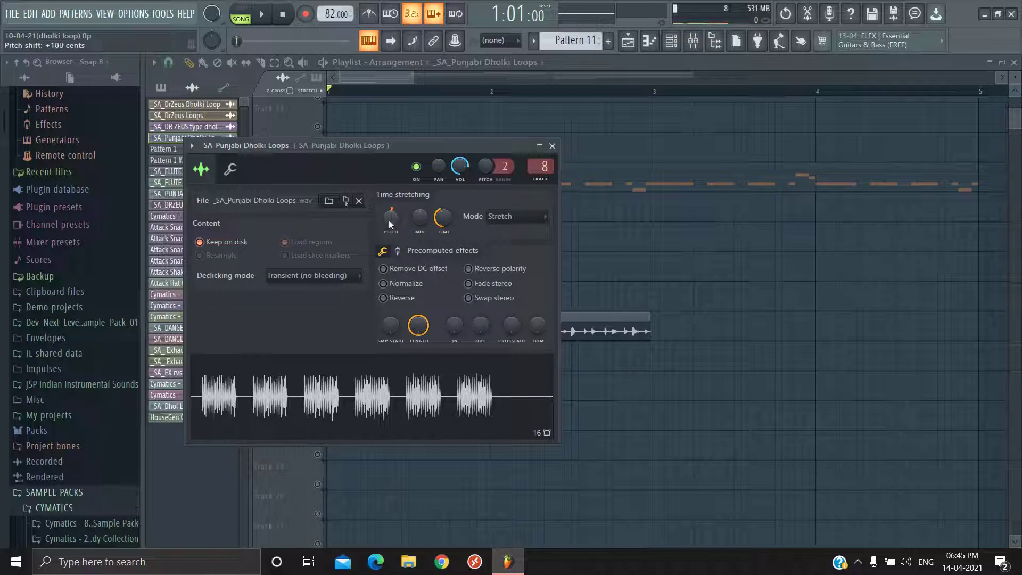
{"action": "left_click", "coordinate": [552, 146]}
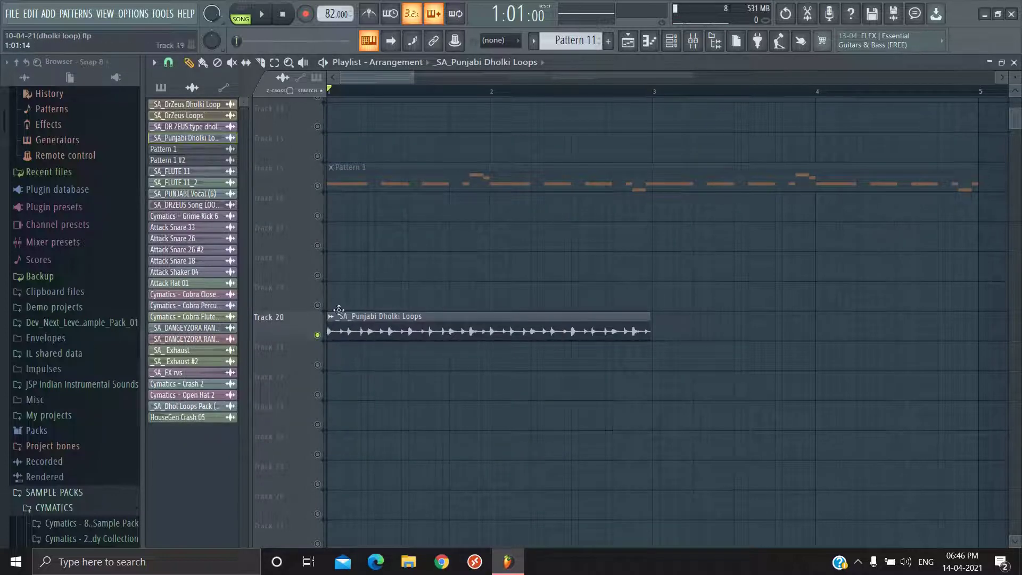
{"action": "key", "text": "space"}
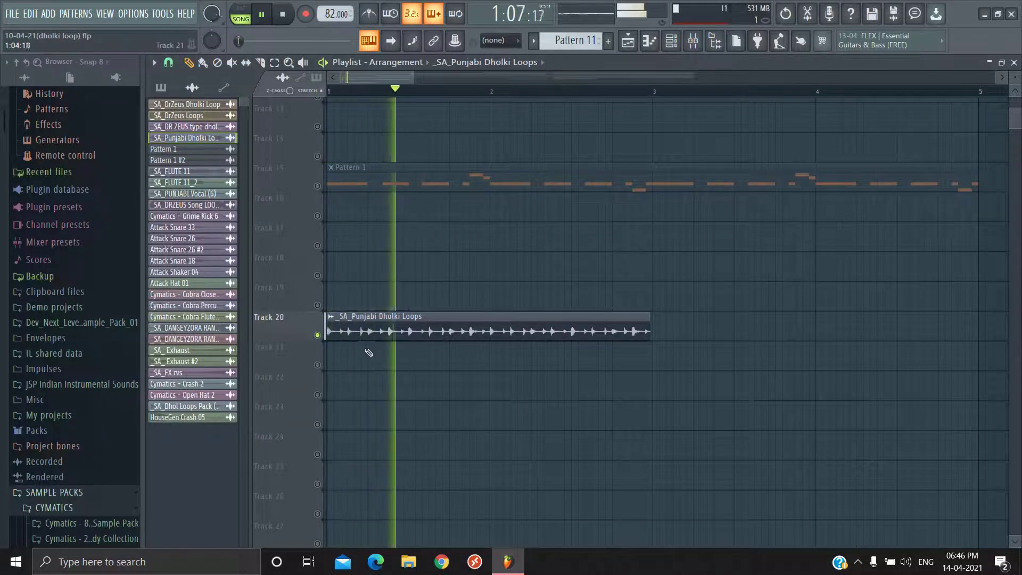
{"action": "key", "text": "space"}
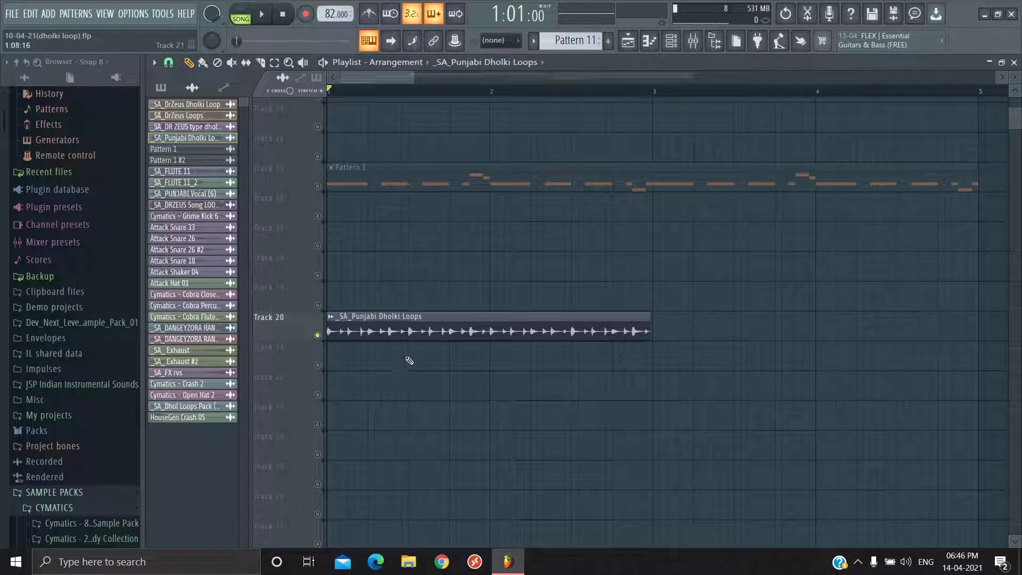
- Delete the _SA_Punjabi Dholki Loops clip from Track 20
{"action": "scroll", "coordinate": [477, 392], "scroll_direction": "up", "scroll_amount": 2}
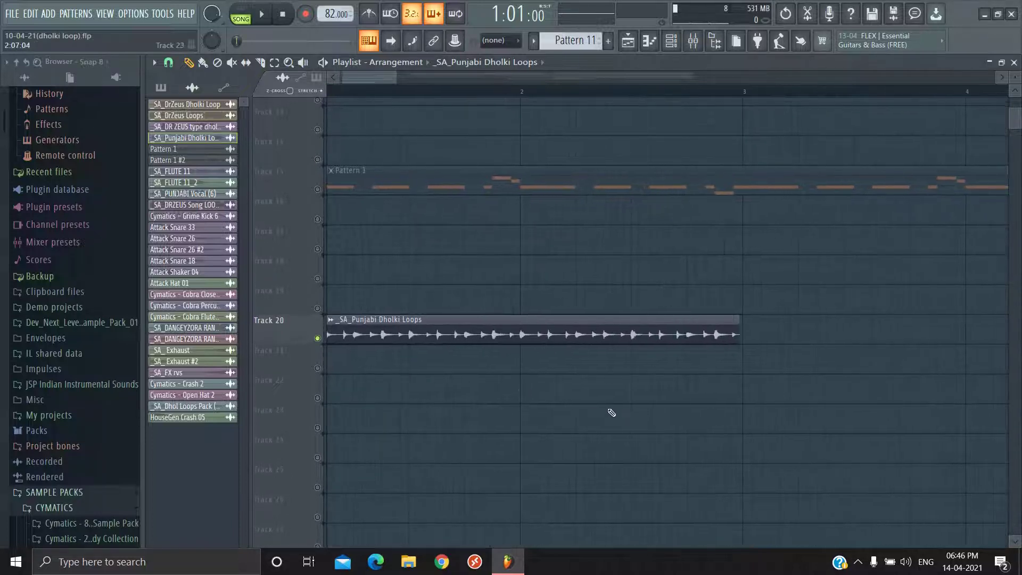
{"action": "scroll", "coordinate": [435, 418], "scroll_direction": "down", "scroll_amount": 1}
{"action": "scroll", "coordinate": [541, 381], "scroll_direction": "up", "scroll_amount": 1}
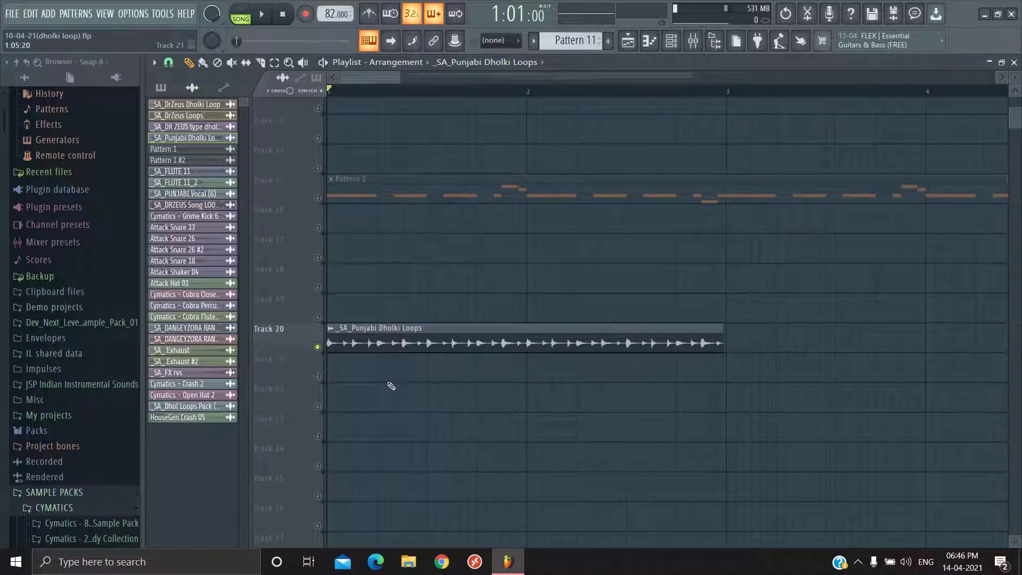
{"action": "scroll", "coordinate": [384, 379], "scroll_direction": "down", "scroll_amount": 1}
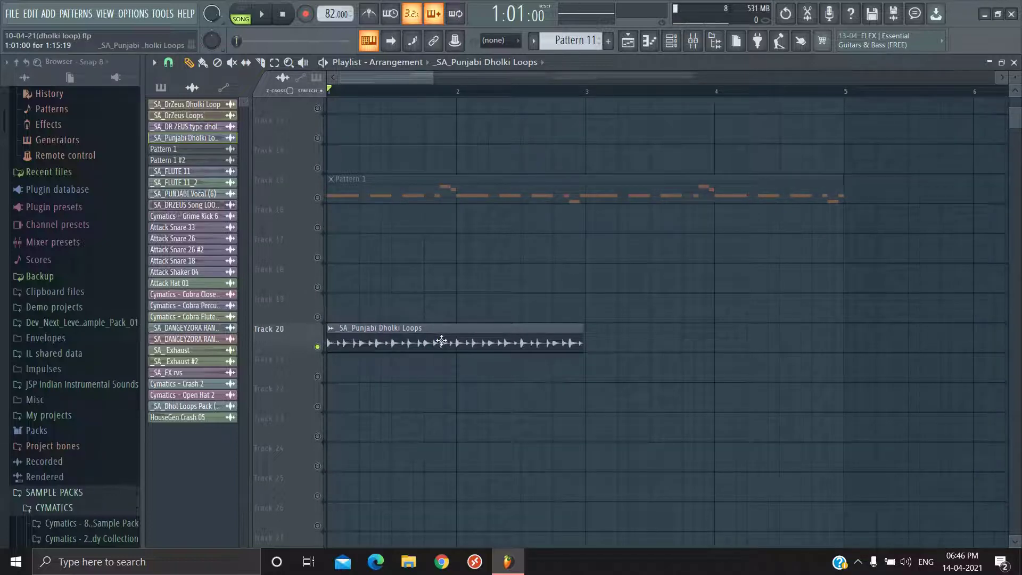
{"action": "right_click", "coordinate": [441, 342]}
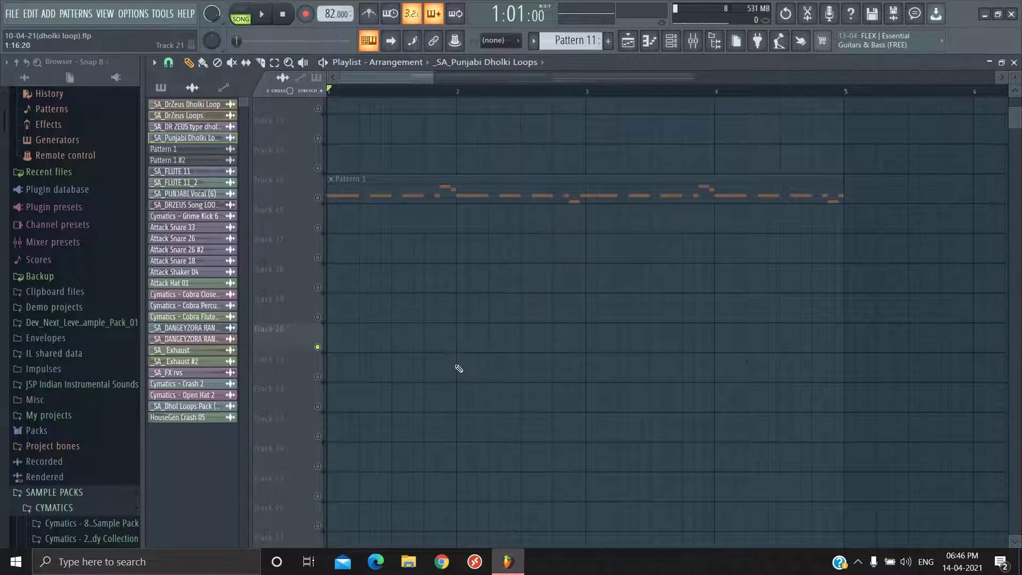
- Solo Track 4 and play its Pattern 3 clip from bar 1
{"action": "scroll", "coordinate": [453, 373], "scroll_direction": "down", "scroll_amount": 3, "text": "ctrl"}
{"action": "scroll", "coordinate": [429, 378], "scroll_direction": "up", "scroll_amount": 6}
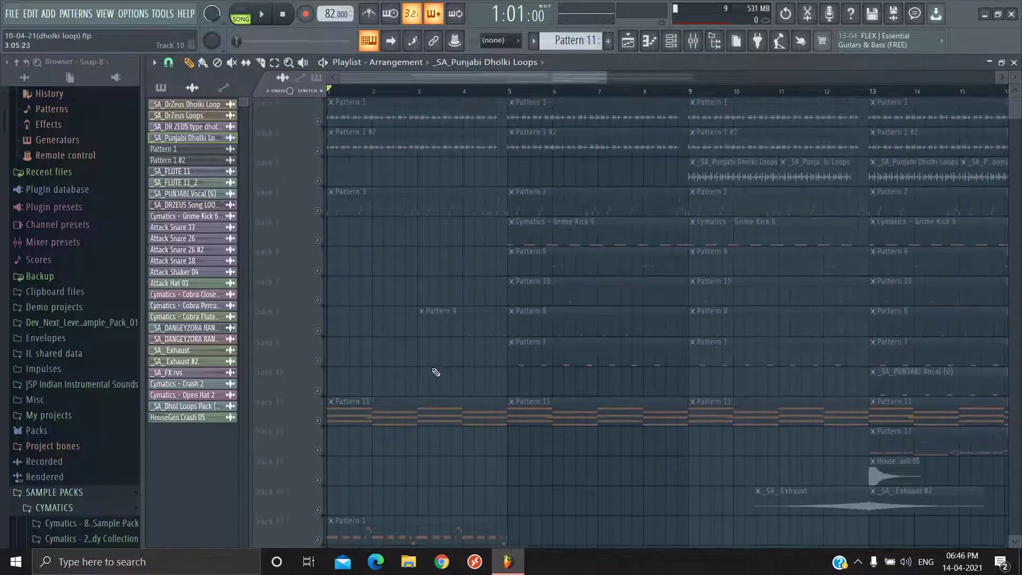
{"action": "right_click", "coordinate": [318, 211]}
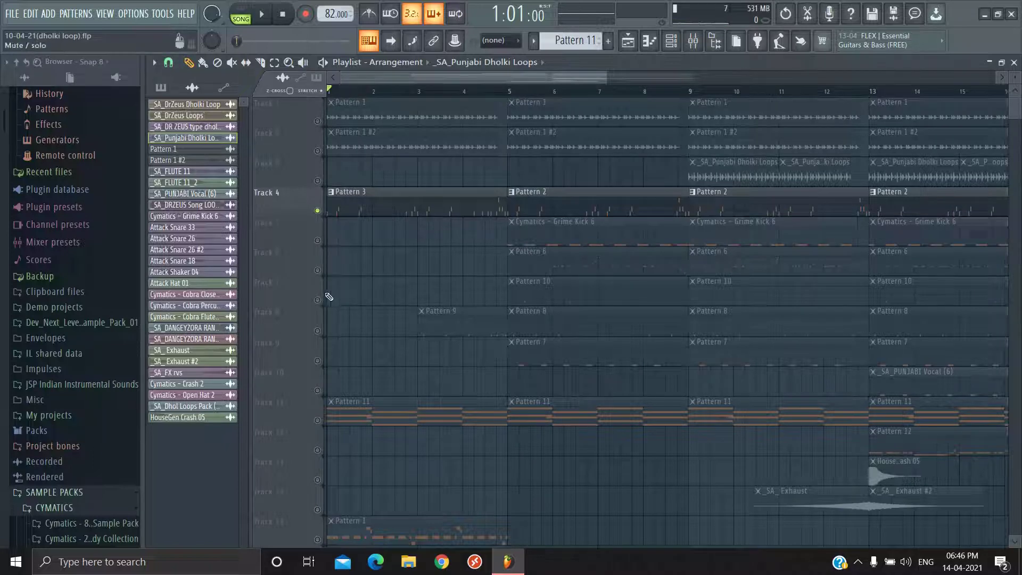
{"action": "scroll", "coordinate": [347, 293], "scroll_direction": "up", "scroll_amount": 2}
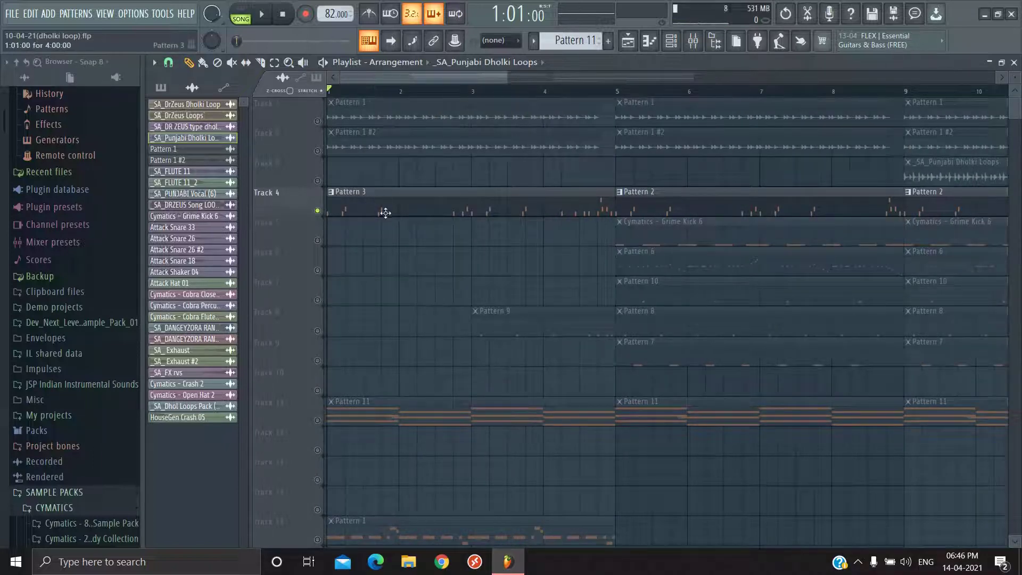
{"action": "key", "text": "space"}
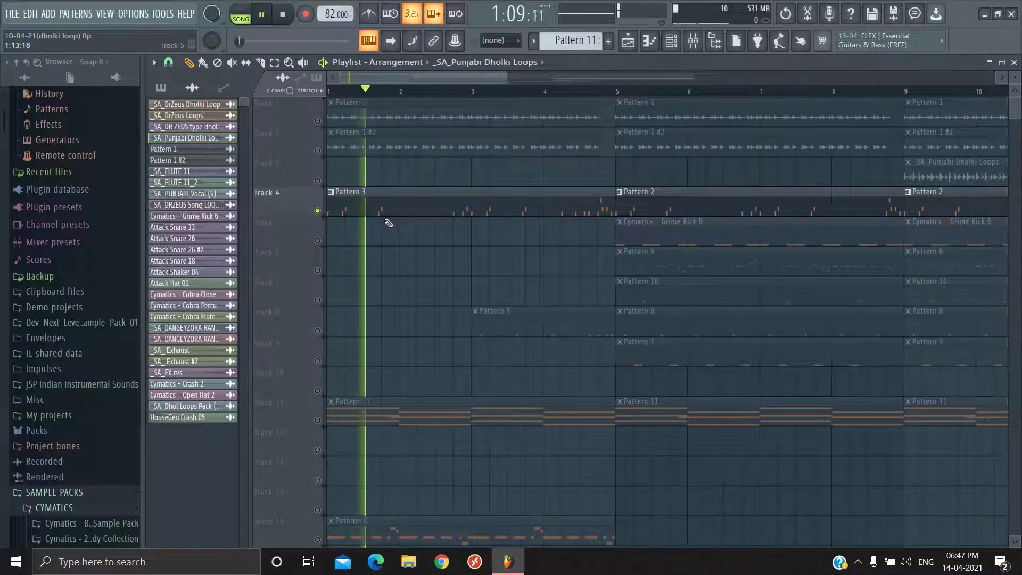
- Open Pattern 3's flute notes in the piano roll, audition them from 4:05:00 and return to the playlist
{"action": "double_click", "coordinate": [472, 210]}
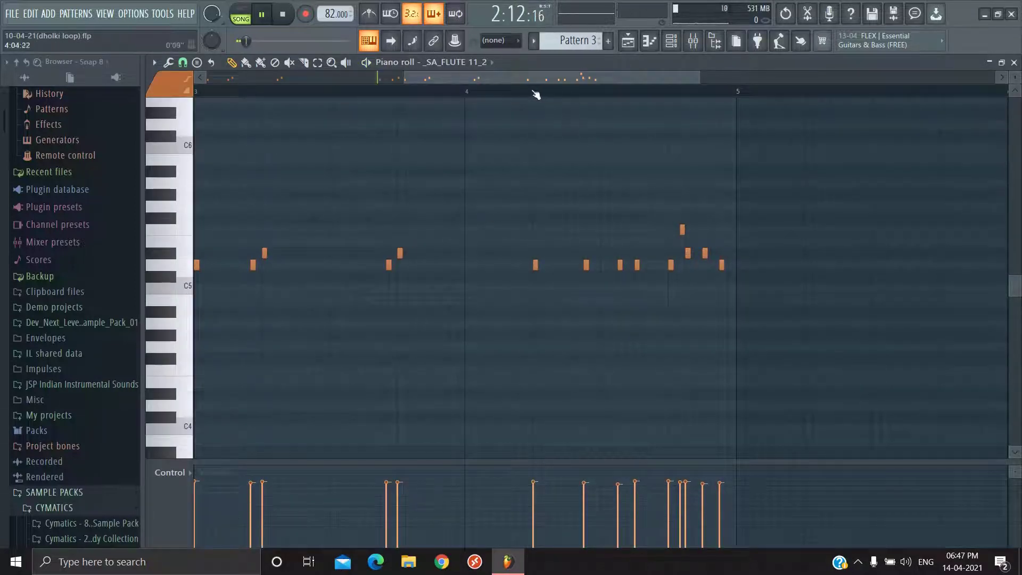
{"action": "left_click", "coordinate": [536, 91]}
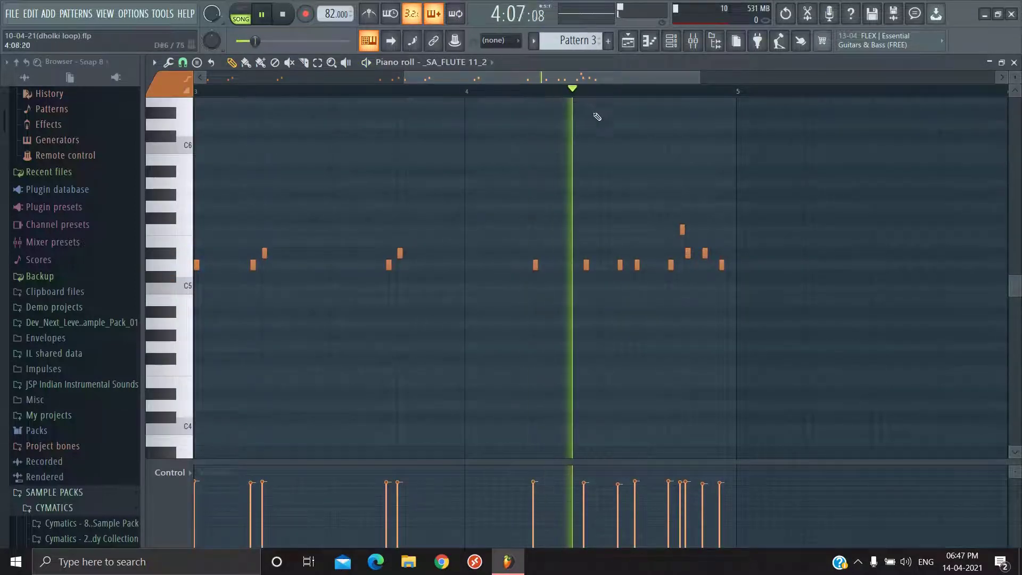
{"action": "key", "text": "space"}
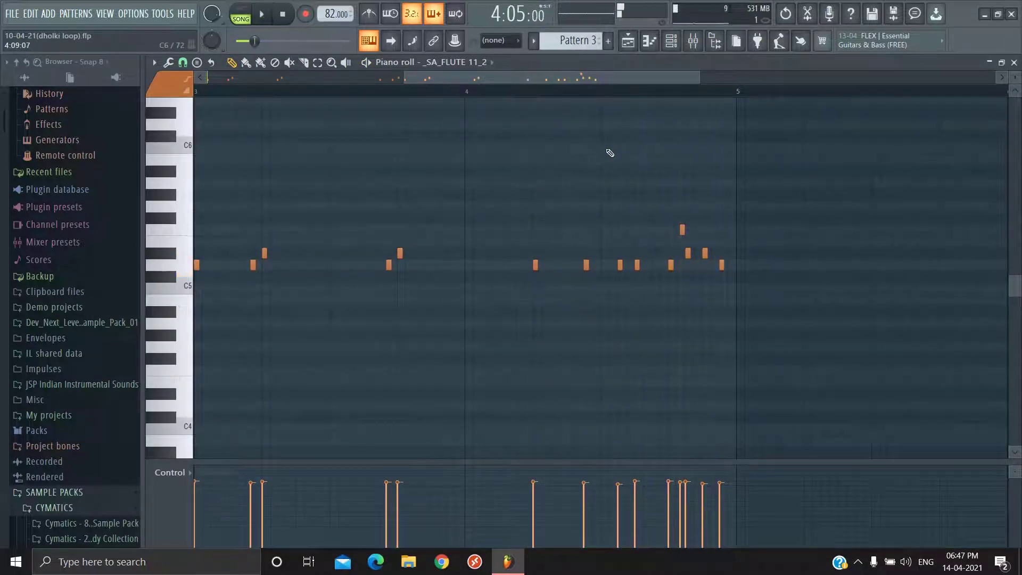
{"action": "left_click", "coordinate": [1014, 62]}
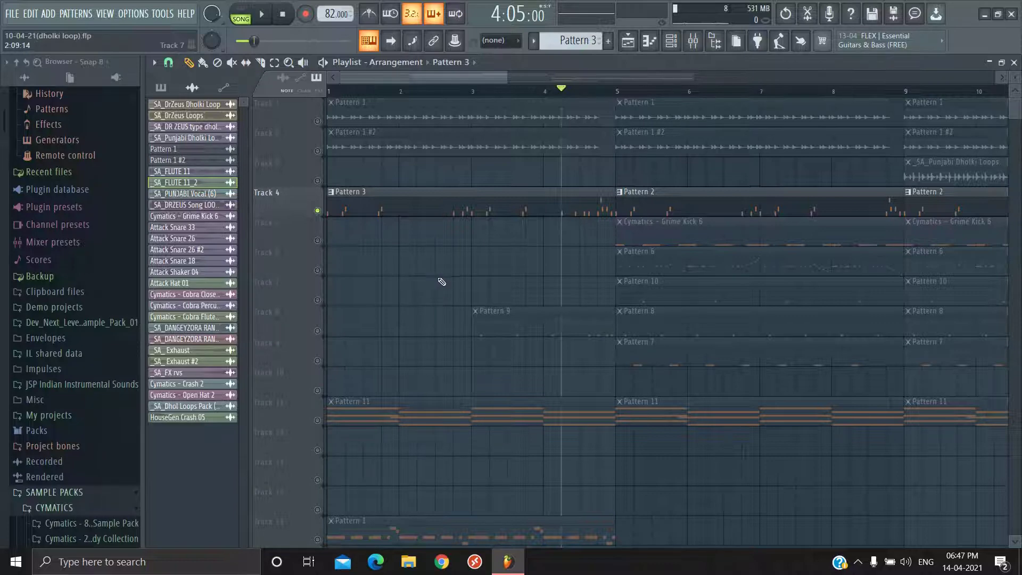
- Place the _SA_FLUTE 11 sample on Track 18 at bar 1, solo that track and set the playhead to 1:05:00
{"action": "scroll", "coordinate": [523, 258], "scroll_direction": "down", "scroll_amount": 3}
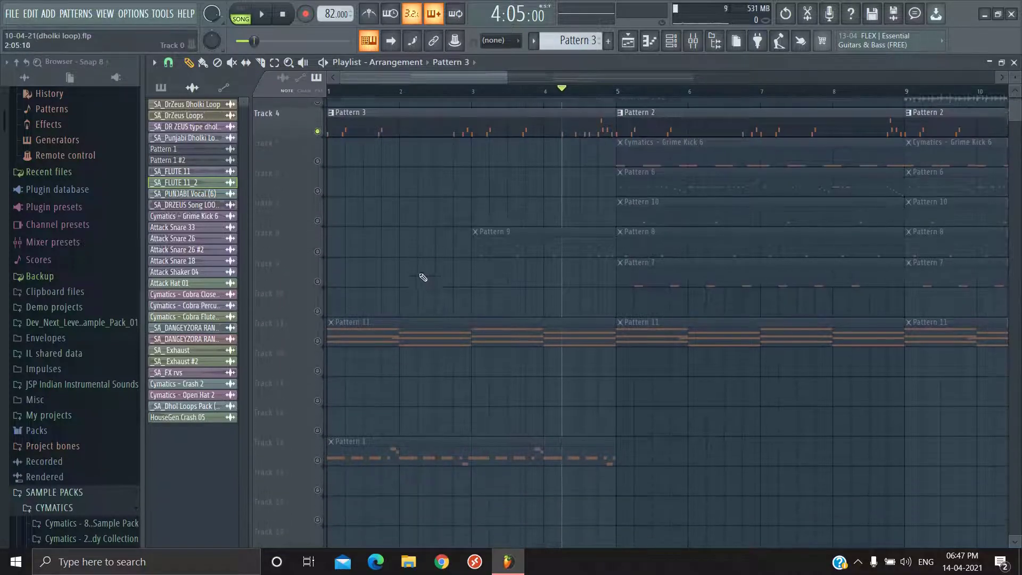
{"action": "scroll", "coordinate": [423, 278], "scroll_direction": "down", "scroll_amount": 4}
{"action": "scroll", "coordinate": [80, 418], "scroll_direction": "down", "scroll_amount": 10}
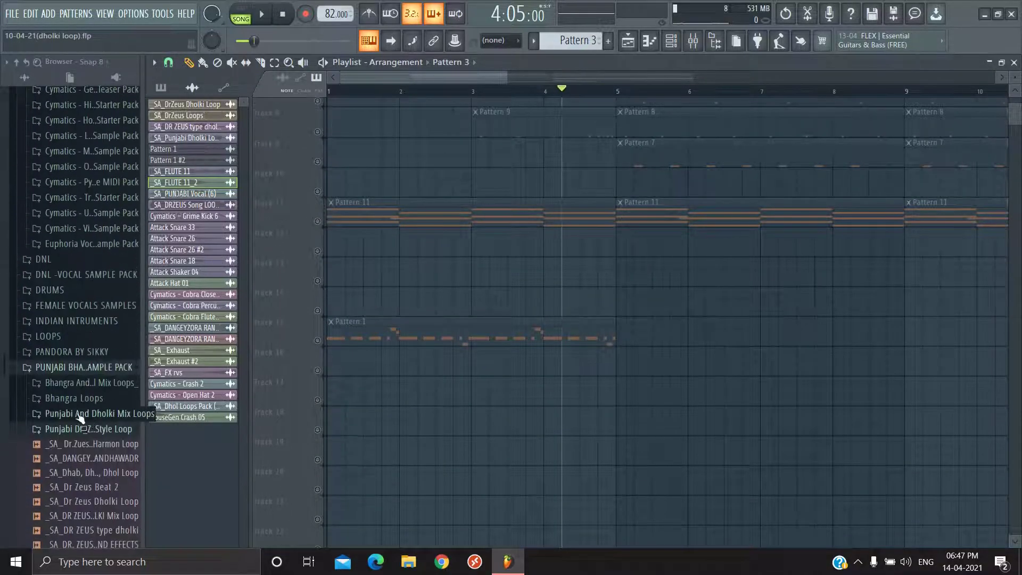
{"action": "scroll", "coordinate": [80, 418], "scroll_direction": "down", "scroll_amount": 6}
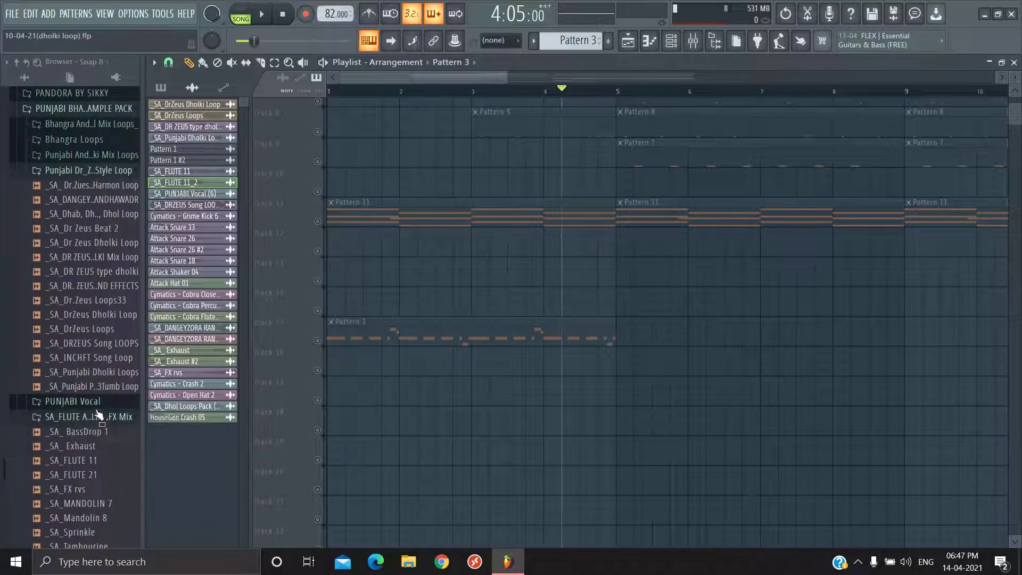
{"action": "scroll", "coordinate": [102, 429], "scroll_direction": "down", "scroll_amount": 2}
{"action": "left_click", "coordinate": [90, 377]}
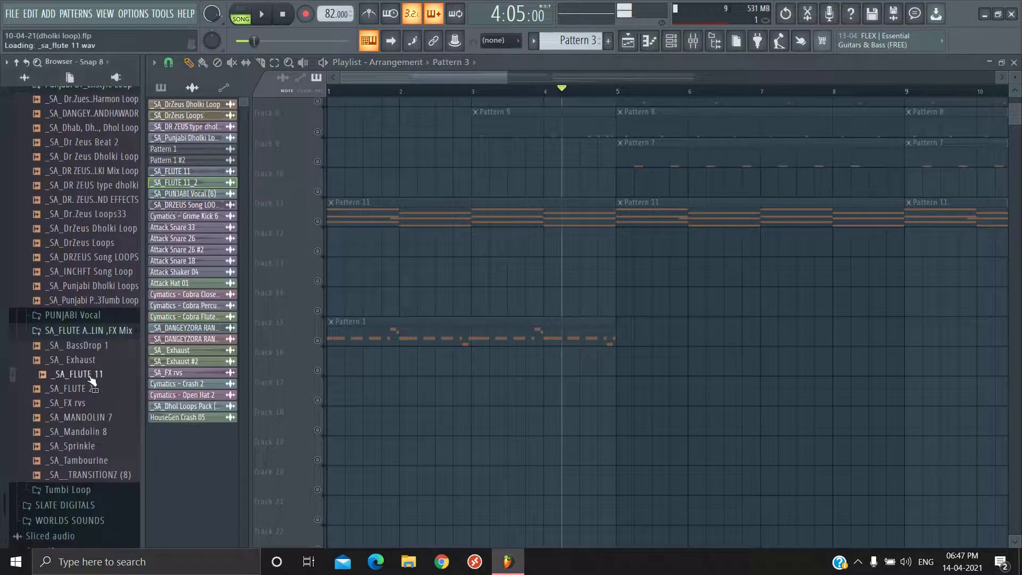
{"action": "left_click_drag", "start_coordinate": [91, 379], "coordinate": [362, 430]}
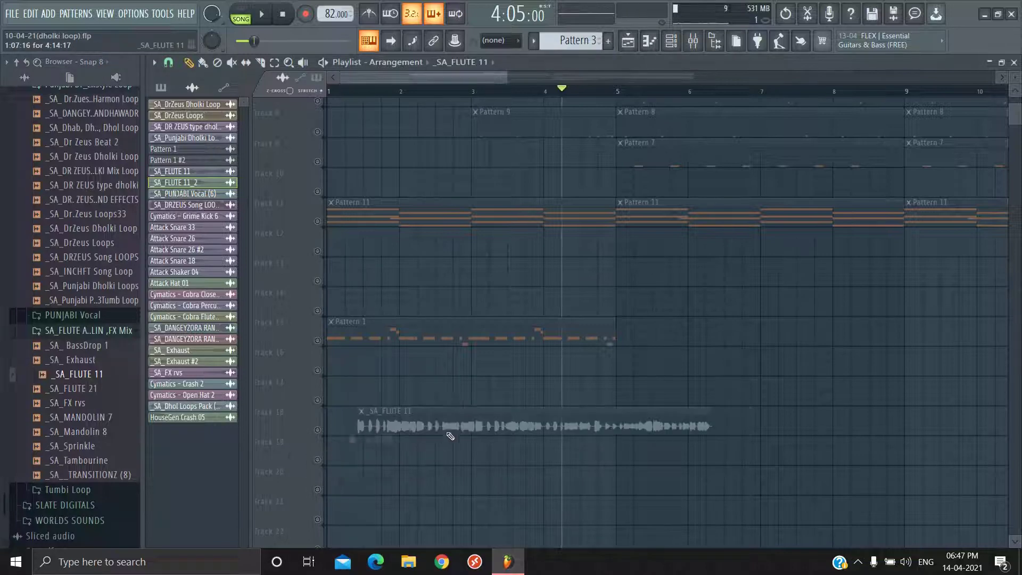
{"action": "left_click_drag", "start_coordinate": [450, 436], "coordinate": [419, 429]}
{"action": "scroll", "coordinate": [337, 421], "scroll_direction": "up", "scroll_amount": 5}
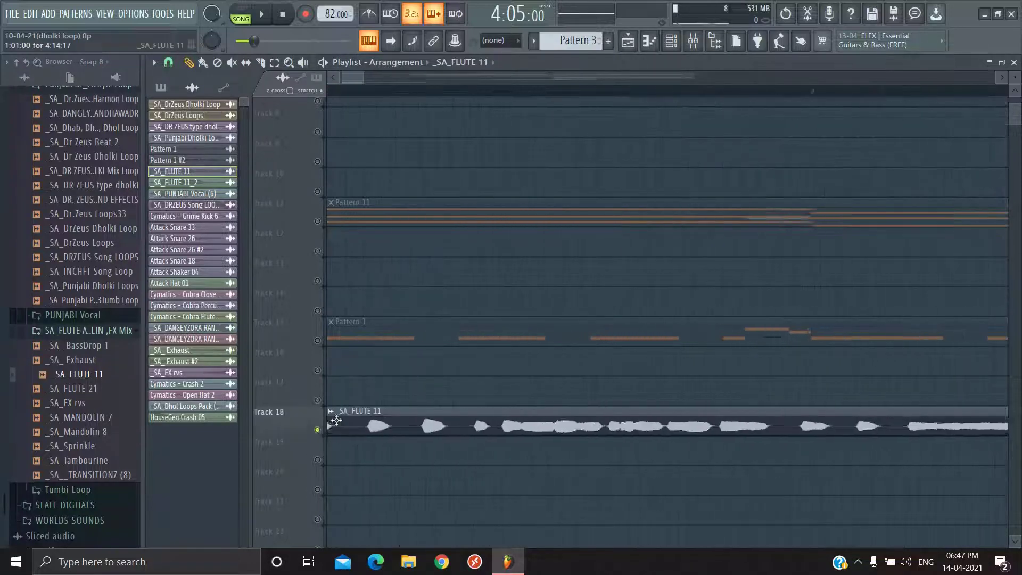
{"action": "left_click", "coordinate": [514, 91]}
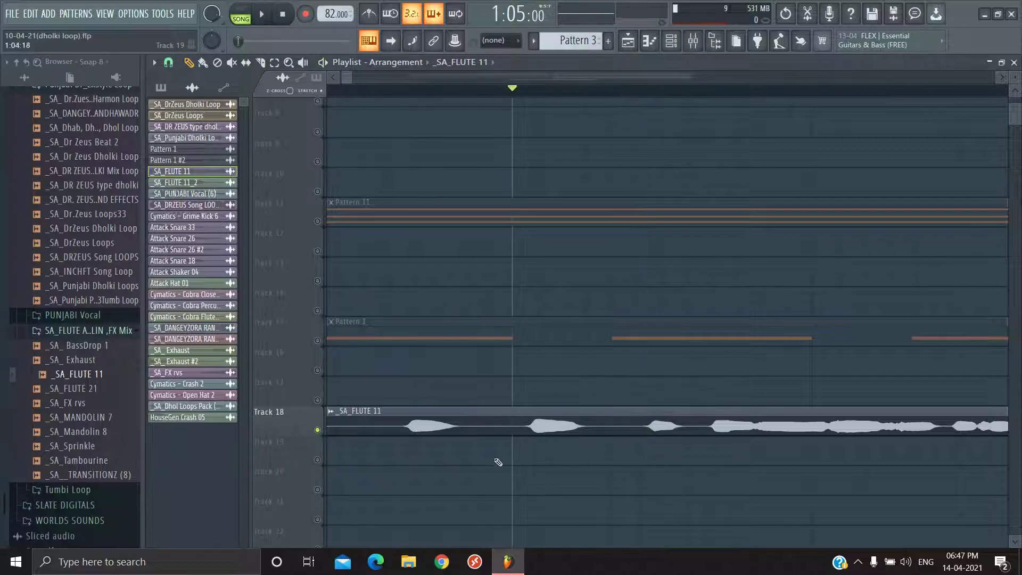
- Open the sample of Track 18's _SA_FLUTE 11 clip for editing in Edison
{"action": "left_click", "coordinate": [331, 414]}
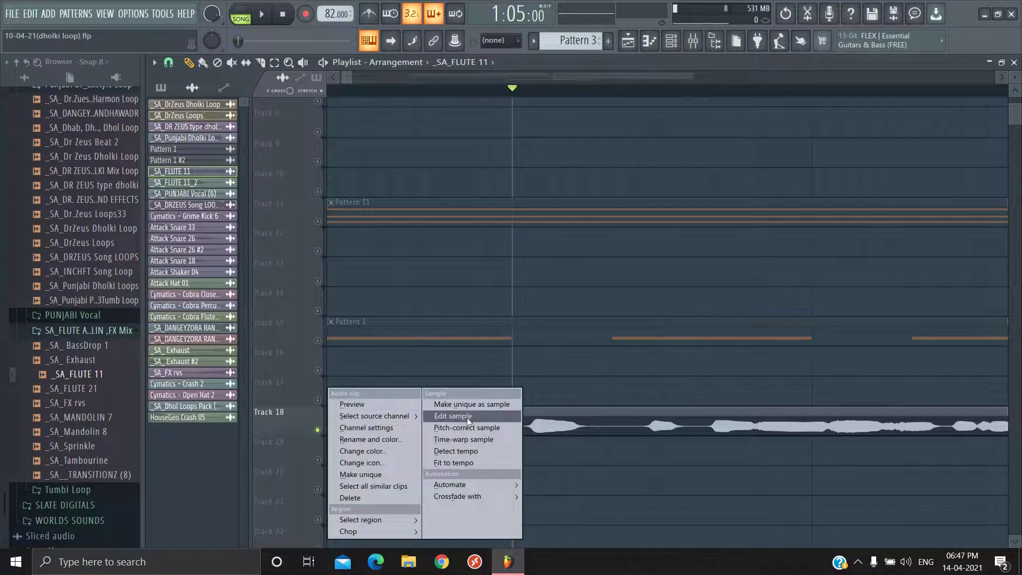
{"action": "left_click", "coordinate": [614, 479]}
{"action": "left_click", "coordinate": [331, 412]}
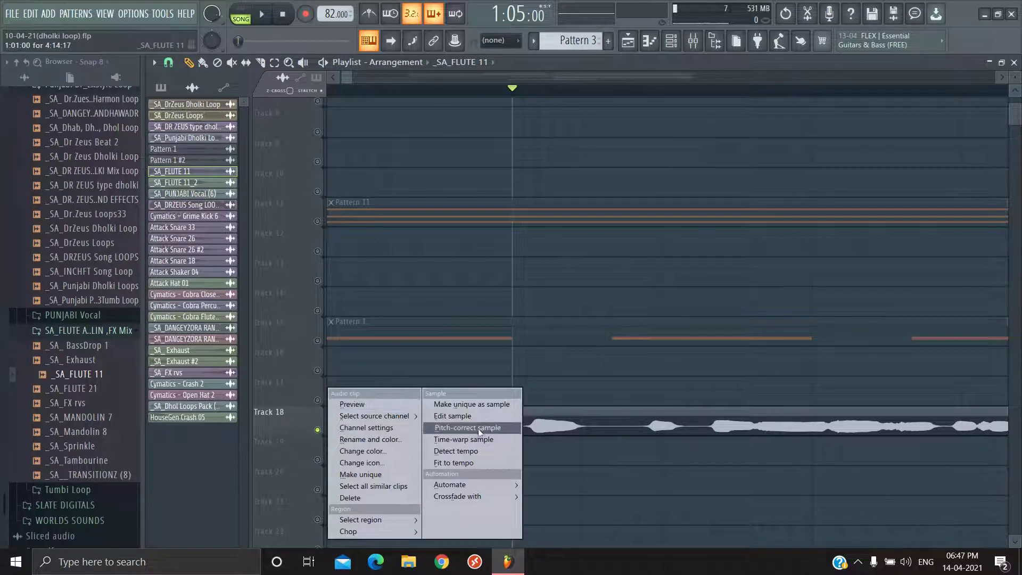
{"action": "left_click", "coordinate": [462, 417]}
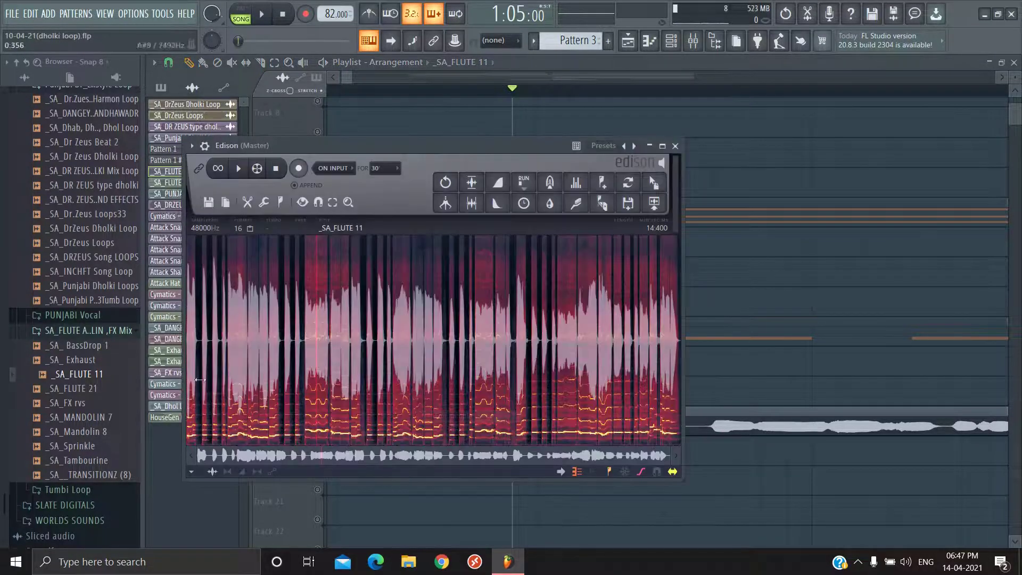
- Select a single short flute note from about 0:696 to 0:943 in the waveform and play the selection
{"action": "scroll", "coordinate": [210, 367], "scroll_direction": "up", "scroll_amount": 8}
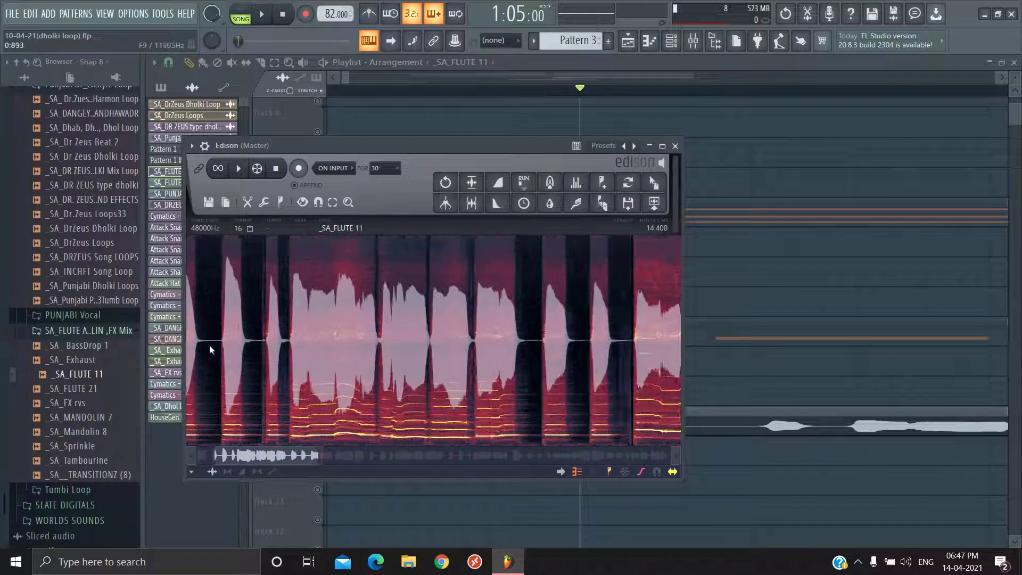
{"action": "scroll", "coordinate": [224, 337], "scroll_direction": "up", "scroll_amount": 4}
{"action": "left_click_drag", "start_coordinate": [229, 319], "coordinate": [349, 328]}
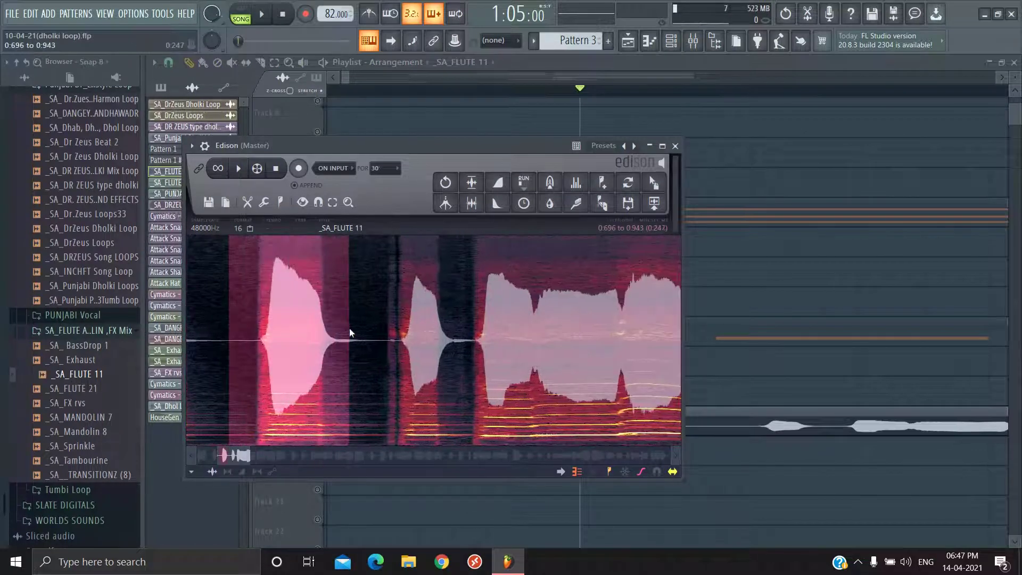
{"action": "left_click", "coordinate": [238, 169]}
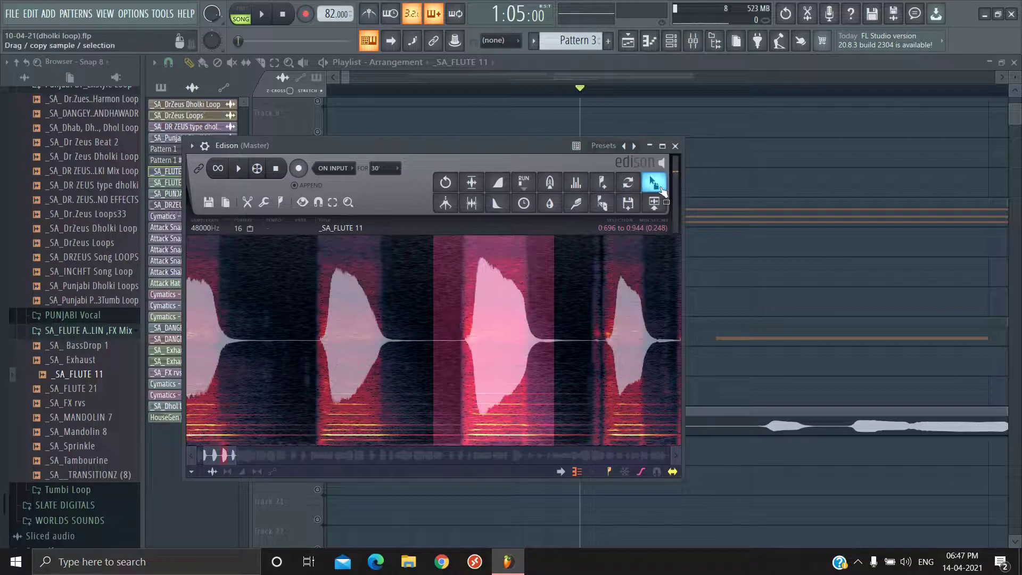
- Copy the selected flute note onto Track 16 at 1:05:00 and delete the full flute clip from Track 18
{"action": "left_click_drag", "start_coordinate": [656, 186], "coordinate": [585, 395]}
{"action": "right_click", "coordinate": [531, 425]}
{"action": "scroll", "coordinate": [420, 354], "scroll_direction": "down", "scroll_amount": 3}
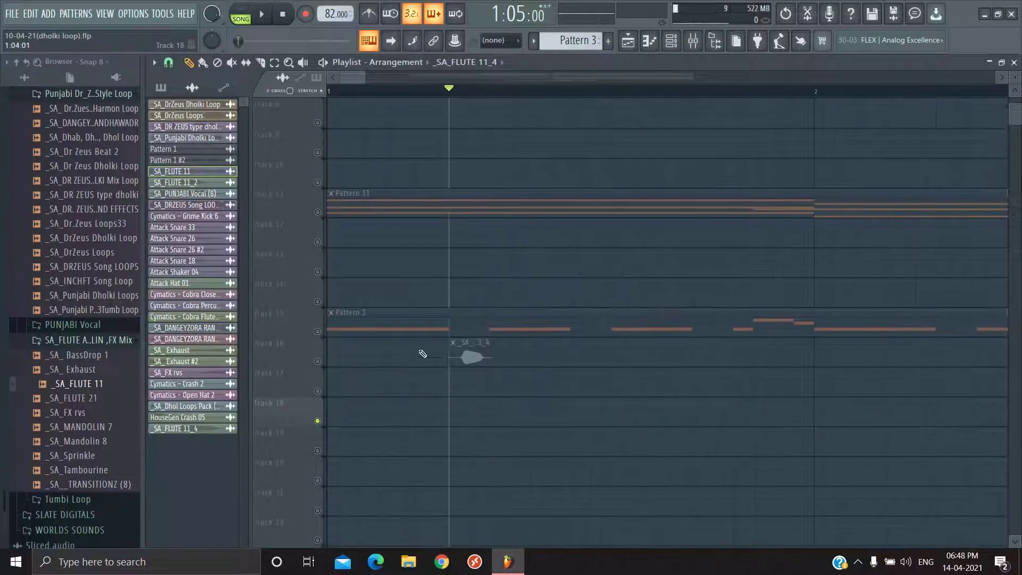
- Move the sliced flute note clip from Track 16 to Track 18 and play it from 1:03:08
{"action": "left_click_drag", "start_coordinate": [468, 354], "coordinate": [396, 421]}
{"action": "scroll", "coordinate": [541, 363], "scroll_direction": "up", "scroll_amount": 3}
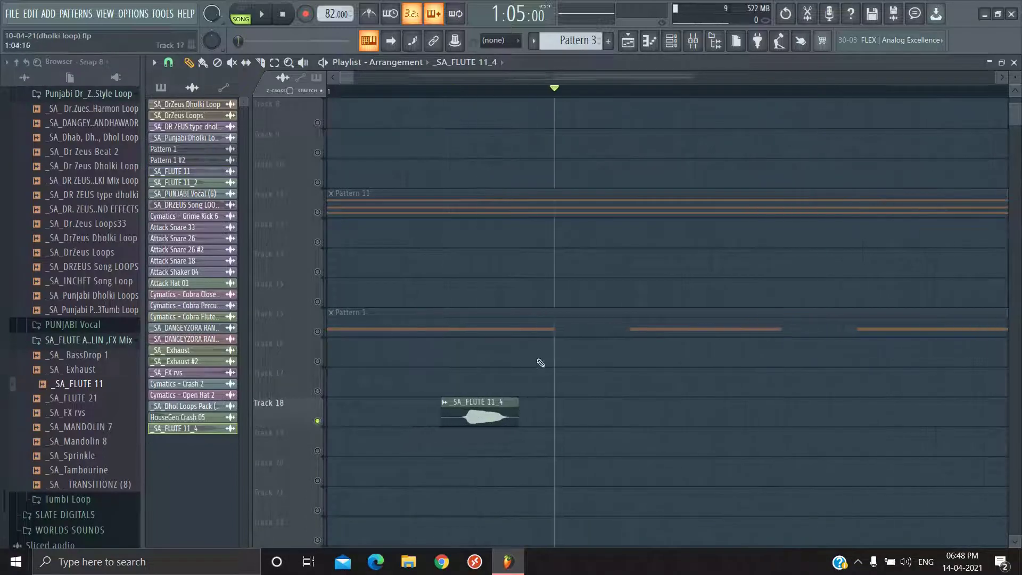
{"action": "scroll", "coordinate": [471, 104], "scroll_direction": "right", "scroll_amount": 1}
{"action": "left_click", "coordinate": [430, 91]}
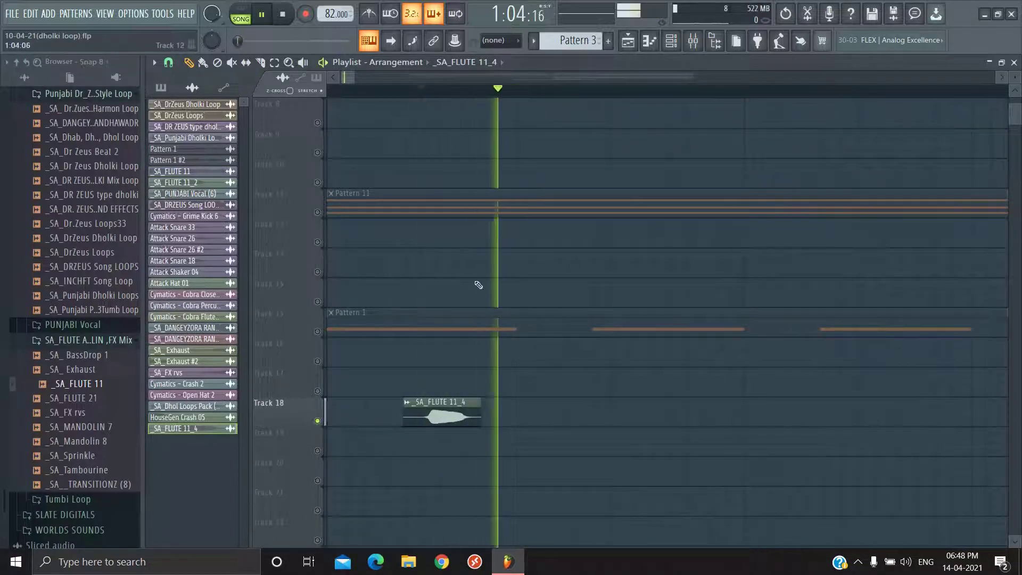
- Set the time-stretching mode of the _SA_FLUTE 11_4 clip to Stretch in its channel settings
{"action": "double_click", "coordinate": [435, 408]}
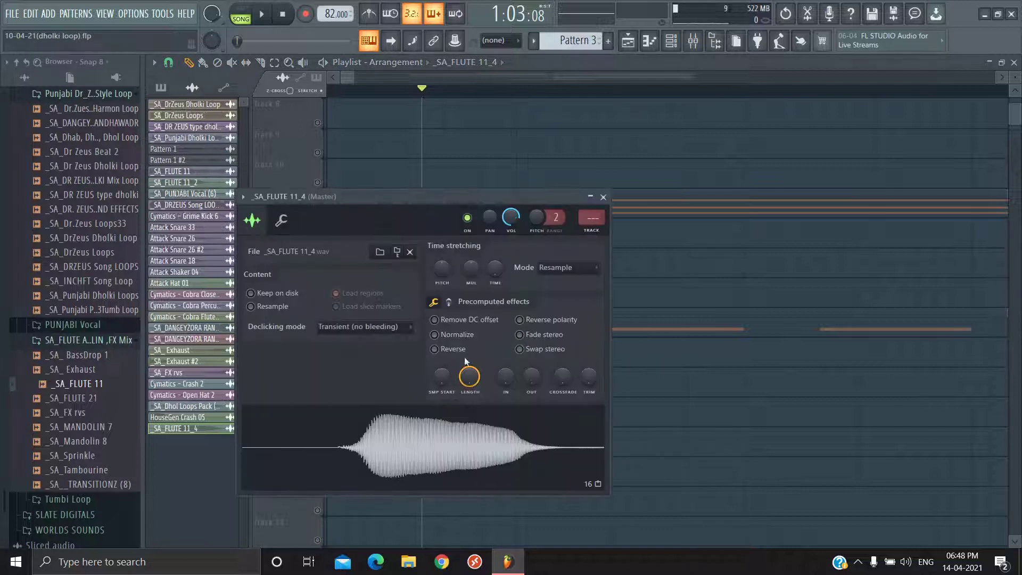
{"action": "left_click", "coordinate": [590, 268]}
{"action": "left_click", "coordinate": [565, 304]}
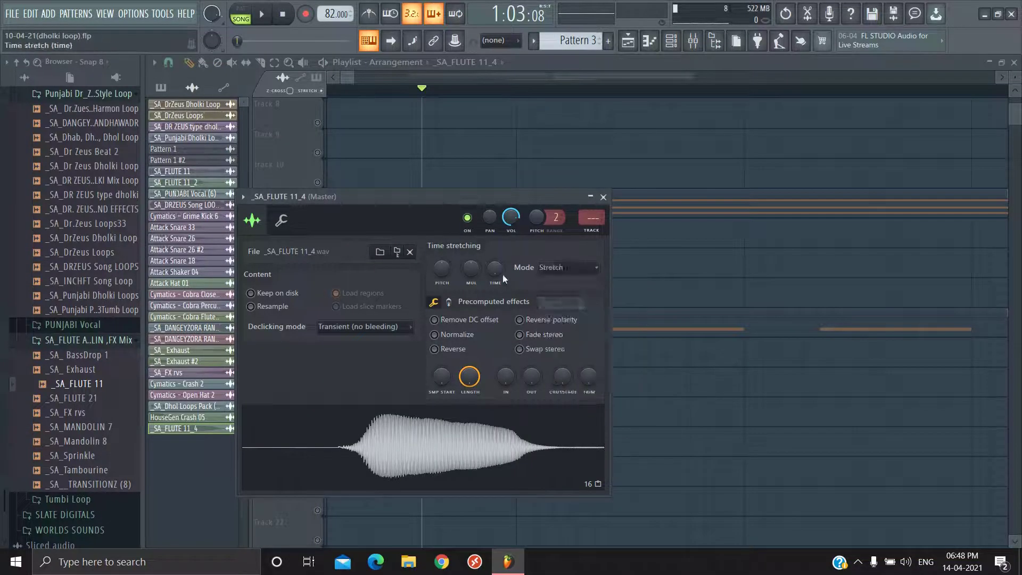
{"action": "left_click", "coordinate": [604, 197]}
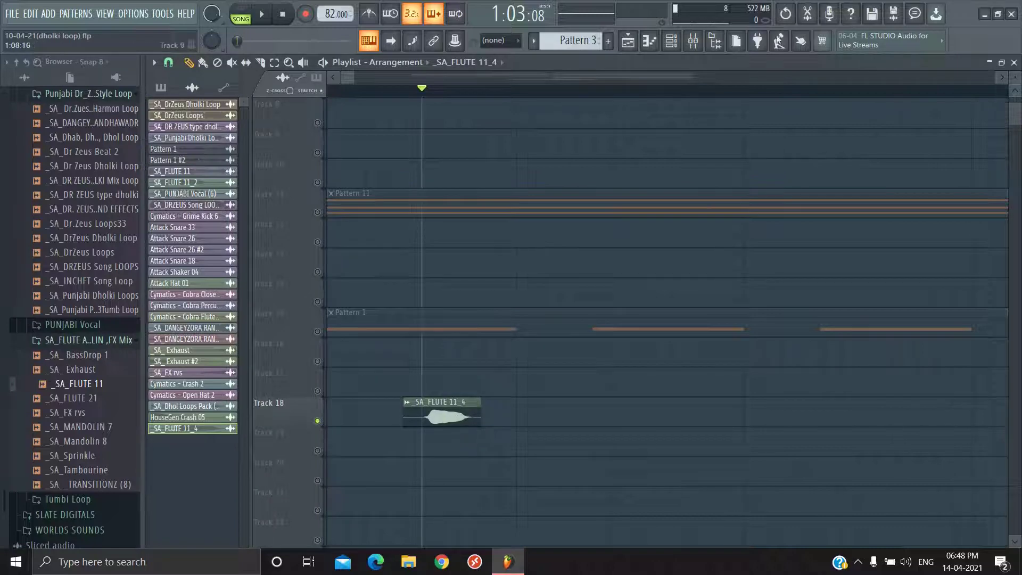
- Open the piano roll for the _SA_FLUTE 11_4 channel
{"action": "left_click", "coordinate": [671, 41]}
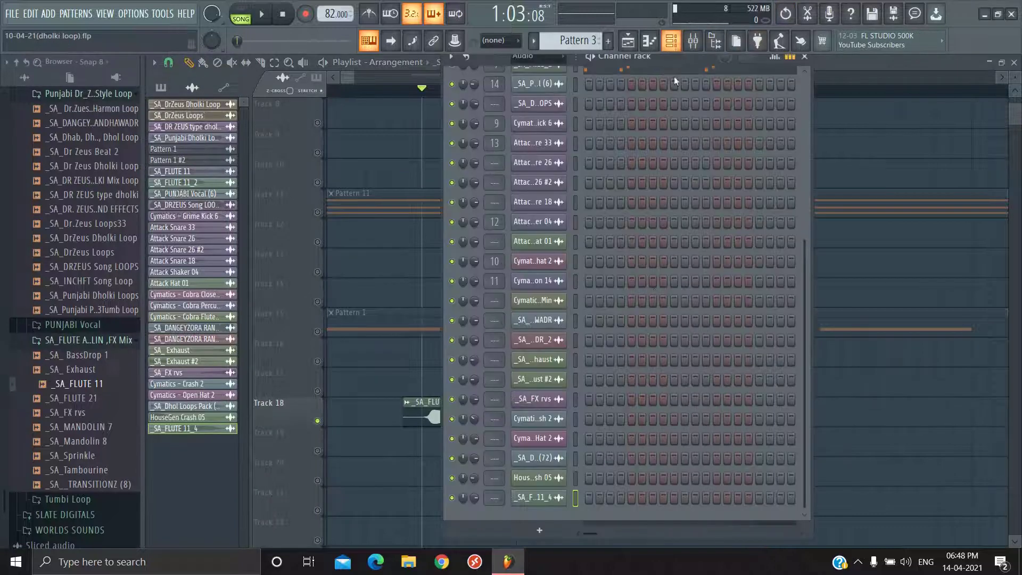
{"action": "right_click", "coordinate": [546, 498]}
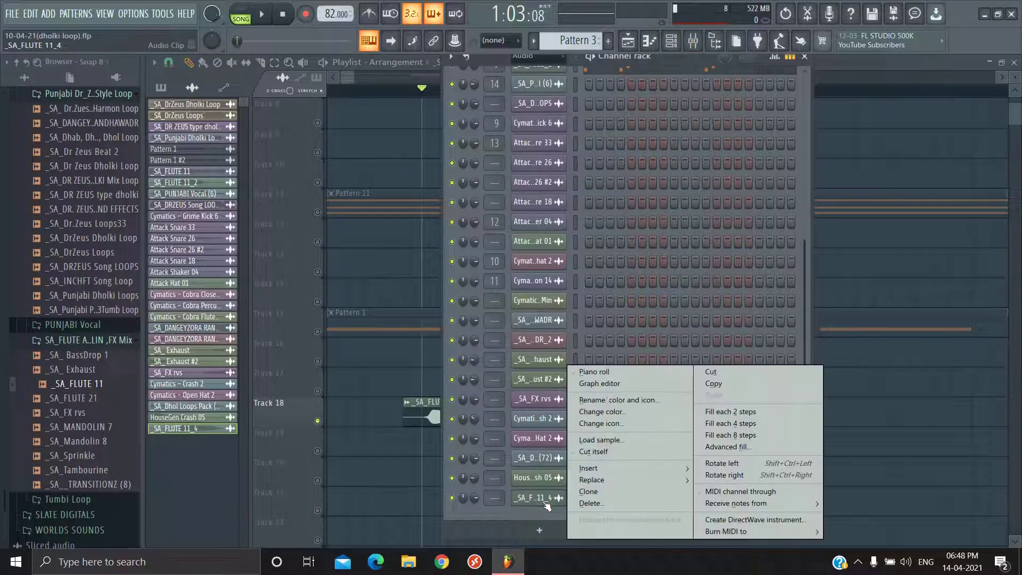
{"action": "left_click", "coordinate": [637, 375]}
{"action": "scroll", "coordinate": [228, 271], "scroll_direction": "up", "scroll_amount": 2, "text": "ctrl"}
{"action": "scroll", "coordinate": [228, 270], "scroll_direction": "down", "scroll_amount": 1}
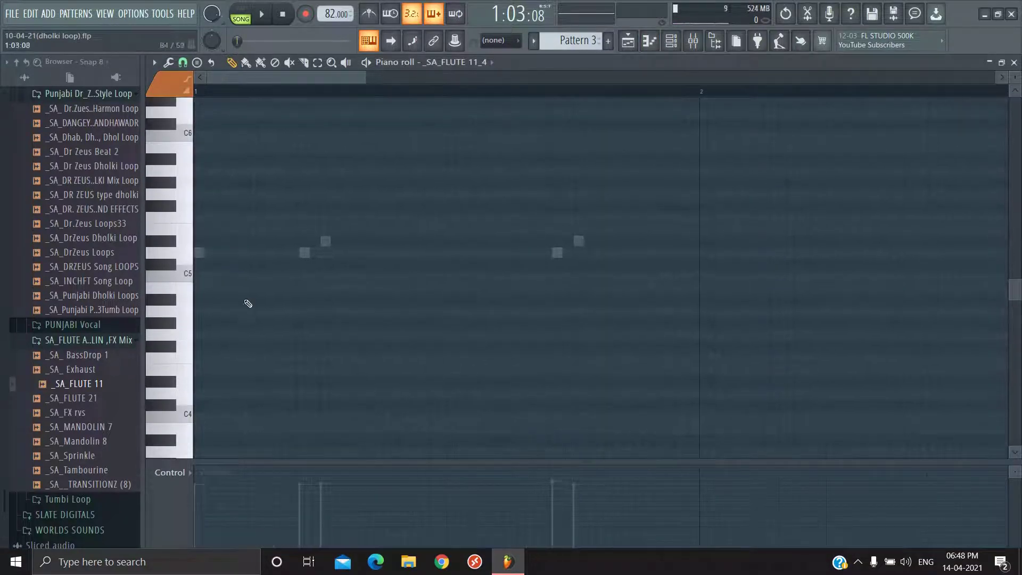
- Draw a run of flute notes in bar 1 with pitches between C#5 and A#5
{"action": "left_click", "coordinate": [205, 254]}
{"action": "left_click", "coordinate": [253, 217]}
{"action": "left_click", "coordinate": [339, 159]}
{"action": "left_click", "coordinate": [347, 218]}
{"action": "left_click", "coordinate": [419, 253]}
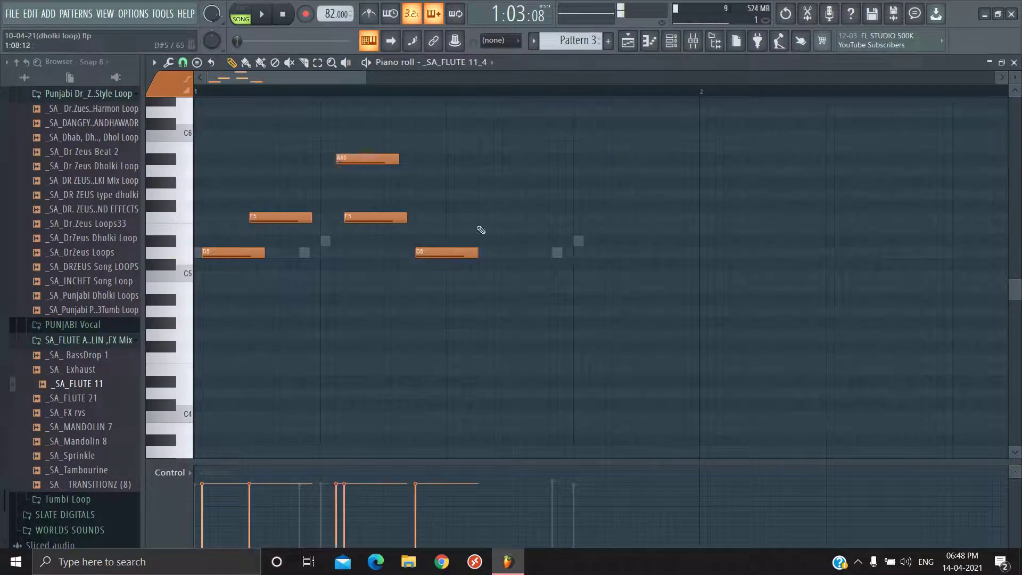
{"action": "left_click", "coordinate": [522, 206]}
{"action": "left_click", "coordinate": [536, 241]}
{"action": "left_click", "coordinate": [434, 206]}
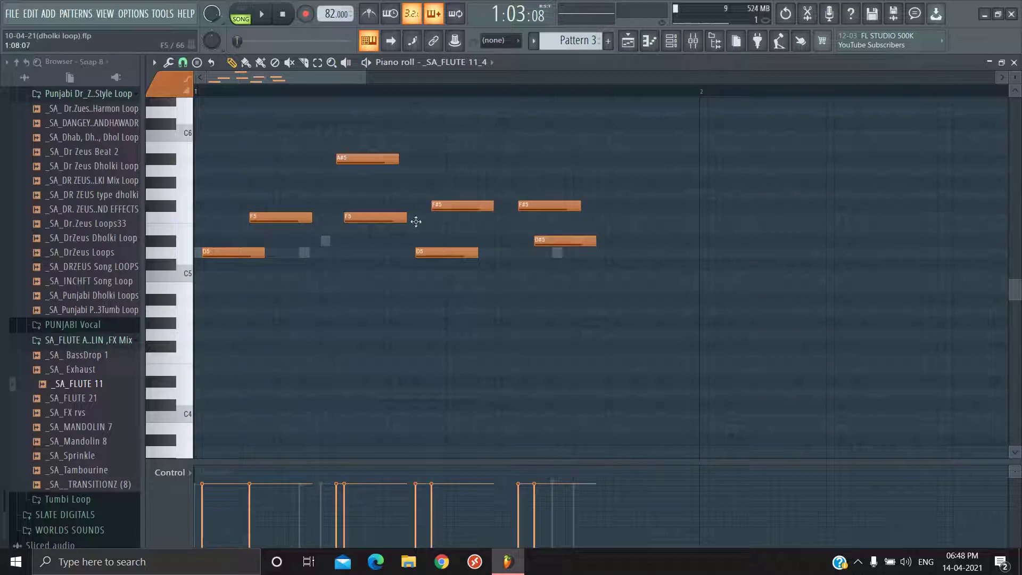
{"action": "left_click", "coordinate": [372, 266]}
{"action": "left_click_drag", "start_coordinate": [371, 265], "coordinate": [363, 264]}
{"action": "left_click", "coordinate": [299, 253]}
{"action": "left_click", "coordinate": [307, 195]}
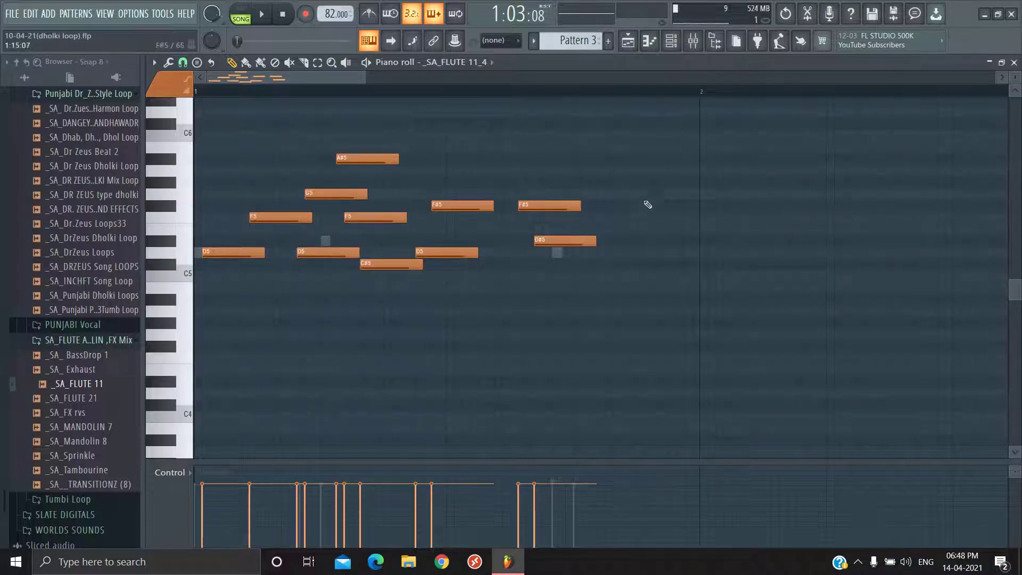
- Add the higher notes A5, C6, D#6 and B5 and the lower notes A4, G4, C4, G#3 and two D4 in bar 1
{"action": "left_click", "coordinate": [648, 171]}
{"action": "scroll", "coordinate": [613, 192], "scroll_direction": "up", "scroll_amount": 4}
{"action": "left_click", "coordinate": [569, 206]}
{"action": "left_click", "coordinate": [419, 170]}
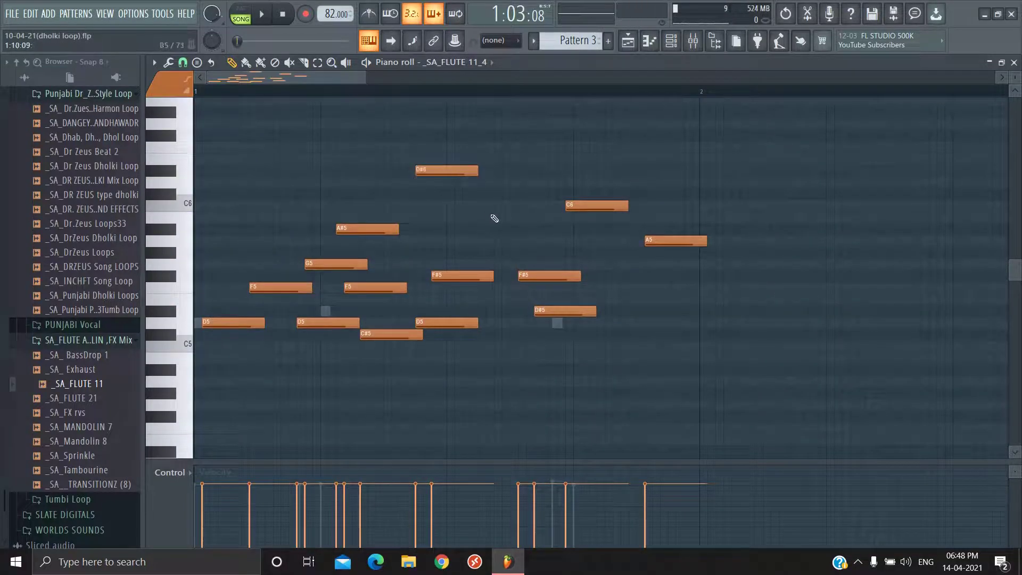
{"action": "left_click", "coordinate": [497, 217]}
{"action": "left_click", "coordinate": [386, 381]}
{"action": "left_click", "coordinate": [291, 405]}
{"action": "scroll", "coordinate": [268, 372], "scroll_direction": "down", "scroll_amount": 8}
{"action": "left_click", "coordinate": [277, 345]}
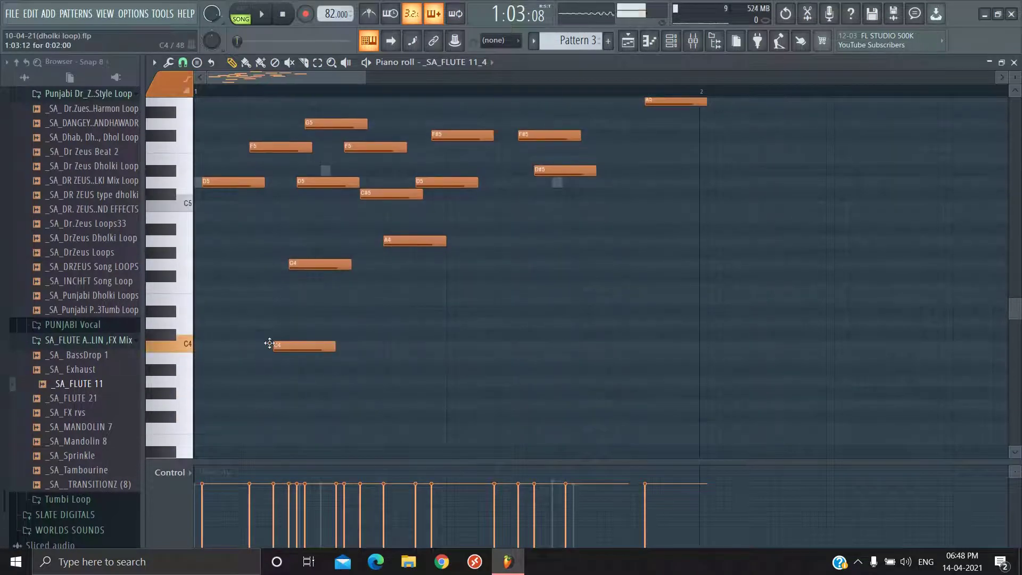
{"action": "left_click", "coordinate": [260, 393]}
{"action": "left_click", "coordinate": [244, 323]}
{"action": "left_click", "coordinate": [434, 323]}
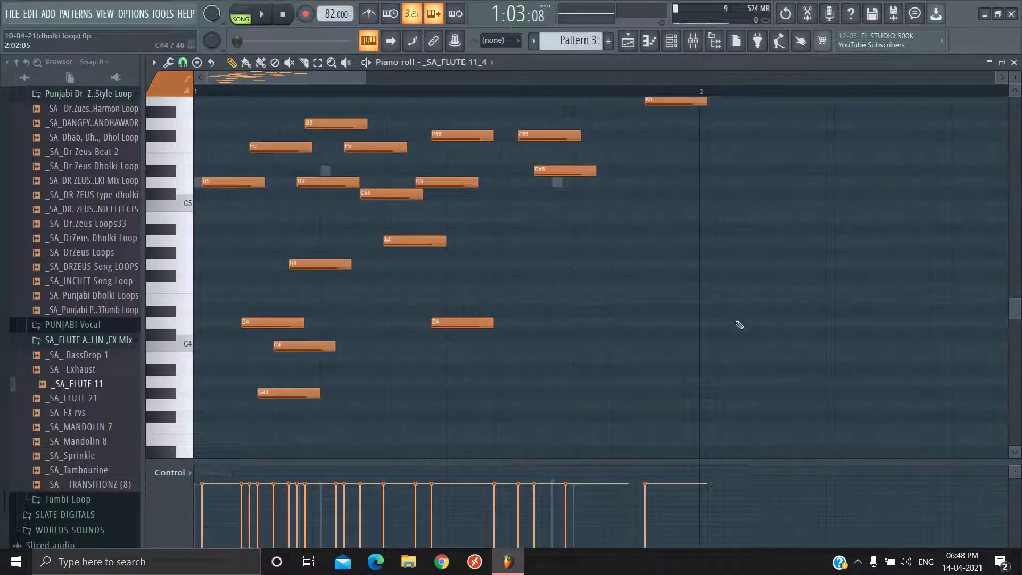
- Select all the flute notes drawn in bar 1 and delete them
{"action": "scroll", "coordinate": [648, 343], "scroll_direction": "down", "scroll_amount": 4}
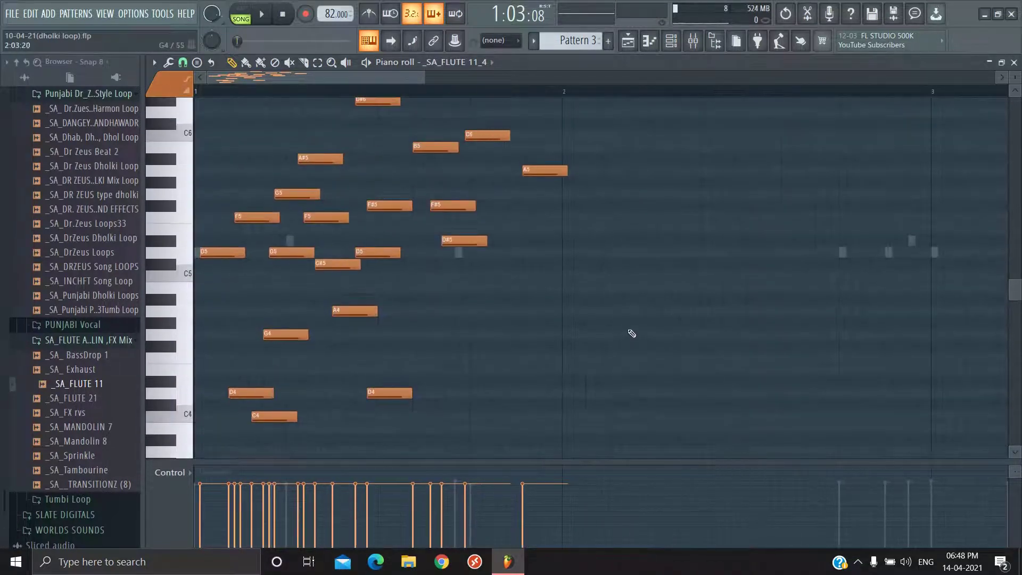
{"action": "scroll", "coordinate": [636, 315], "scroll_direction": "down", "scroll_amount": 2}
{"action": "left_click_drag", "start_coordinate": [574, 177], "coordinate": [224, 421]}
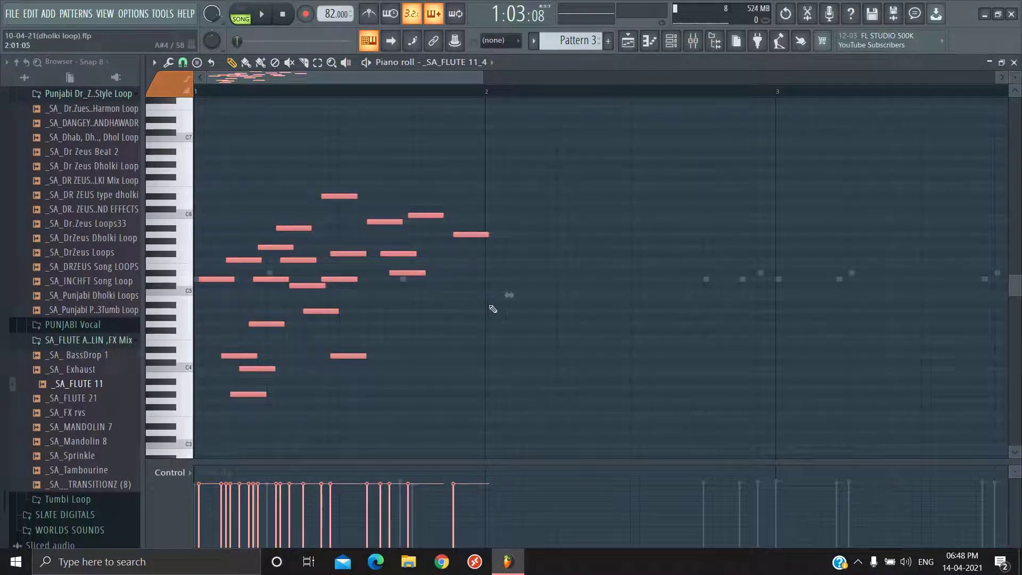
{"action": "key", "text": "Delete"}
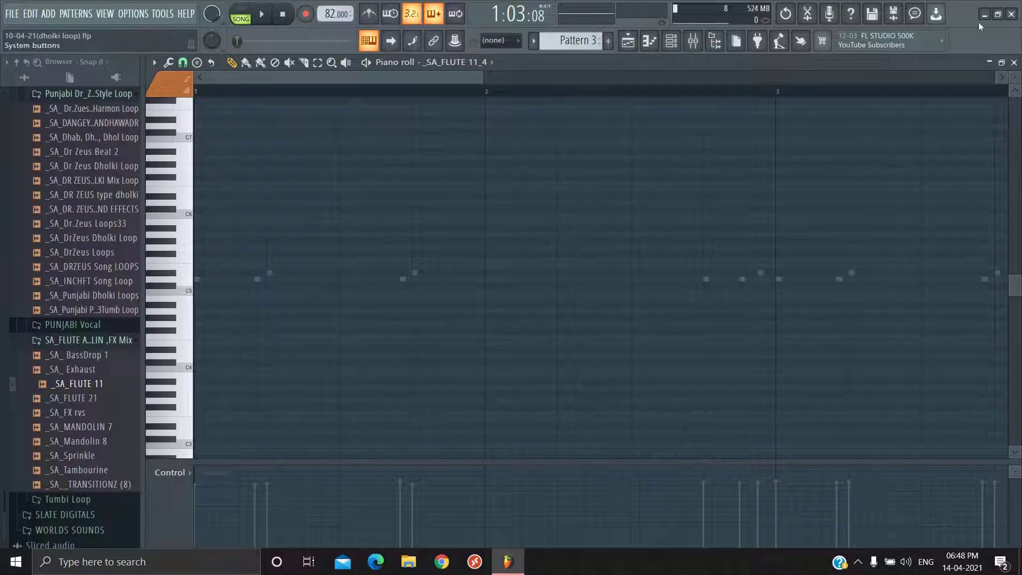
- Return from the piano roll and channel rack to the playlist and delete the _SA_FLUTE 11_4 clip from Track 18
{"action": "left_click", "coordinate": [1015, 64]}
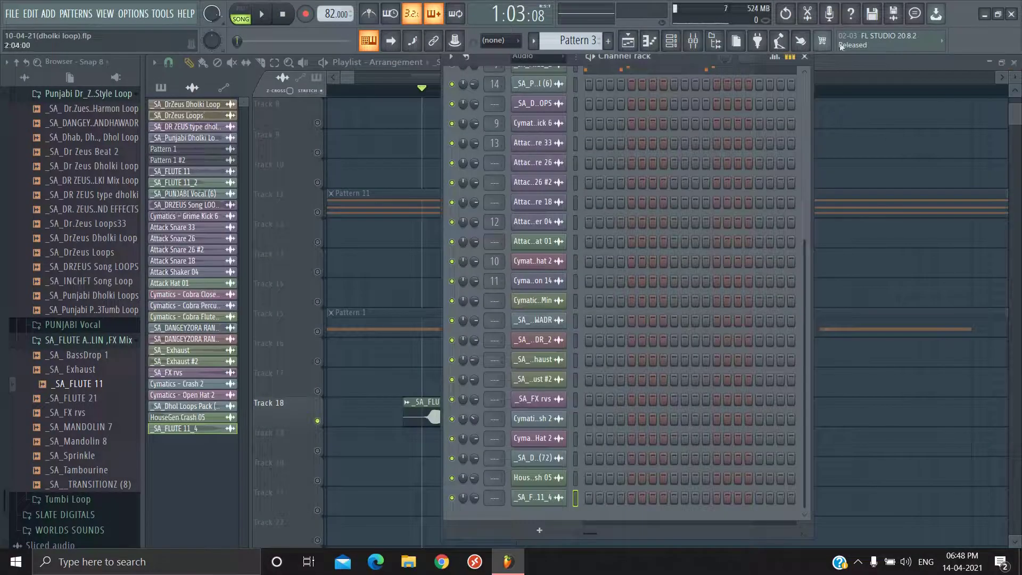
{"action": "left_click", "coordinate": [808, 62]}
{"action": "scroll", "coordinate": [584, 286], "scroll_direction": "left", "scroll_amount": 1}
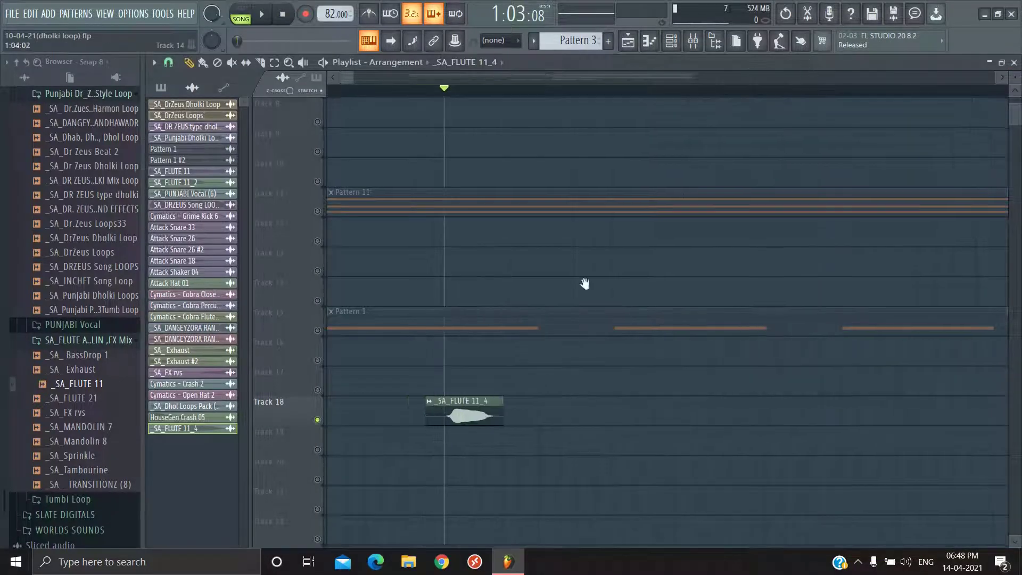
{"action": "right_click", "coordinate": [490, 410]}
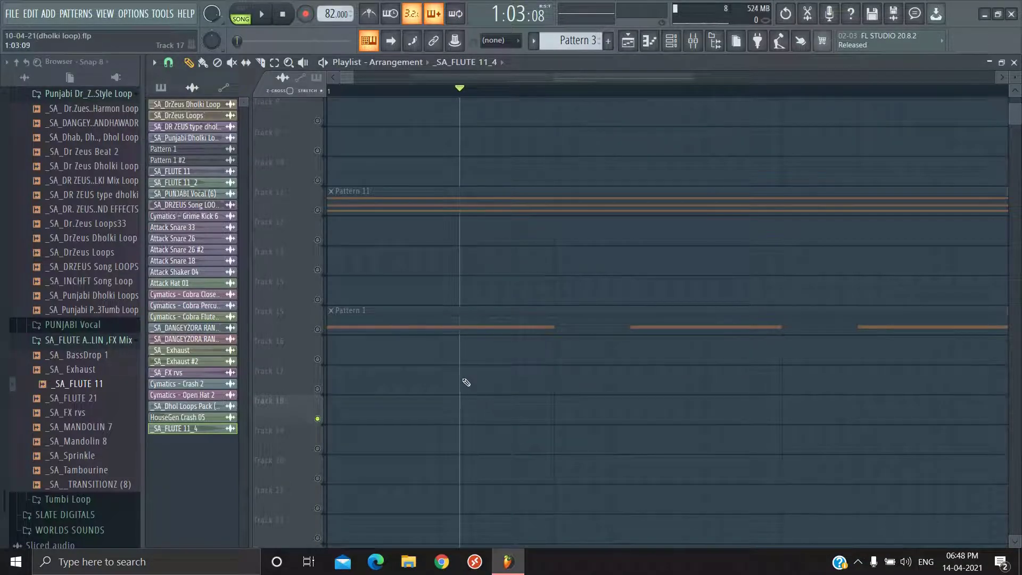
- Look over the playlist arrangement, from the opening patterns to the clips in bars 13 to 21
{"action": "scroll", "coordinate": [466, 377], "scroll_direction": "up", "scroll_amount": 2}
{"action": "scroll", "coordinate": [446, 333], "scroll_direction": "down", "scroll_amount": 3}
{"action": "scroll", "coordinate": [445, 333], "scroll_direction": "up", "scroll_amount": 3}
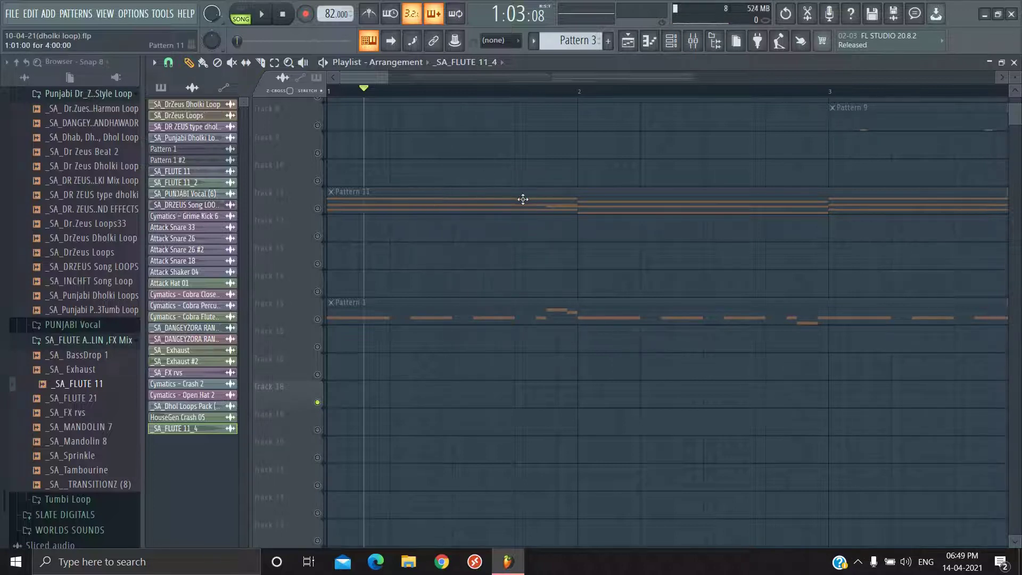
{"action": "scroll", "coordinate": [523, 199], "scroll_direction": "down", "scroll_amount": 3}
{"action": "scroll", "coordinate": [486, 207], "scroll_direction": "down", "scroll_amount": 4}
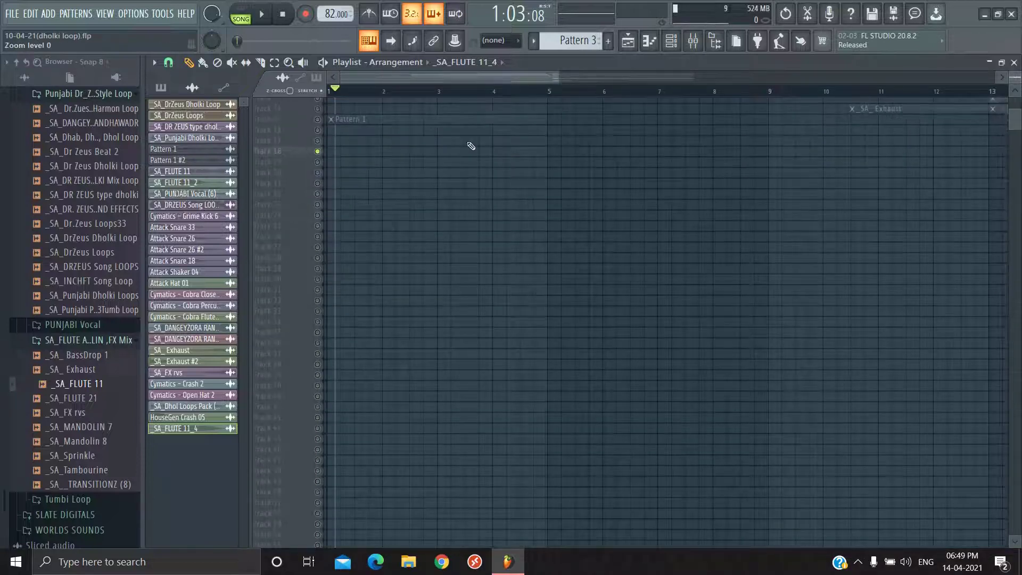
{"action": "scroll", "coordinate": [463, 170], "scroll_direction": "up", "scroll_amount": 3}
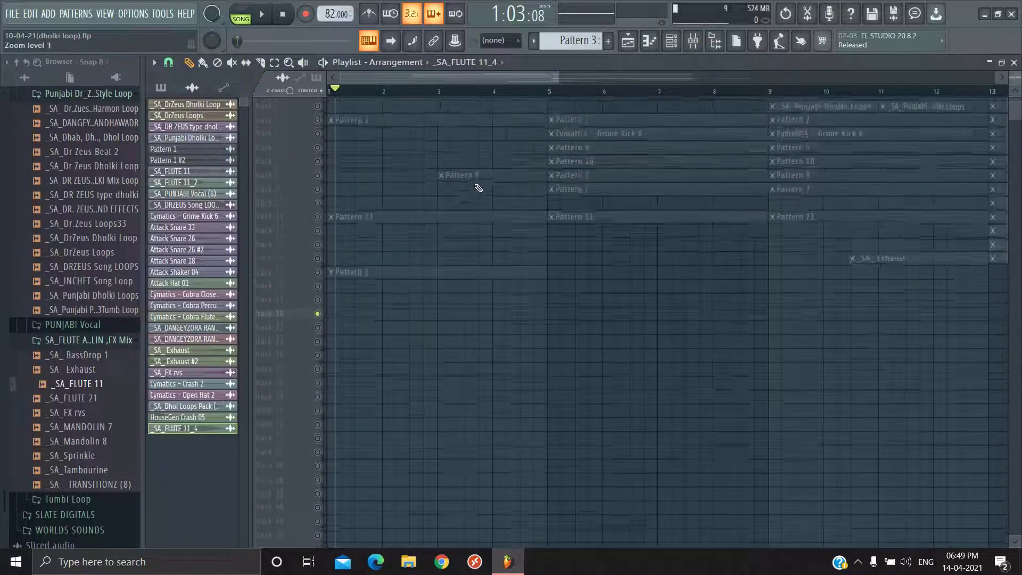
{"action": "scroll", "coordinate": [478, 190], "scroll_direction": "down", "scroll_amount": 2}
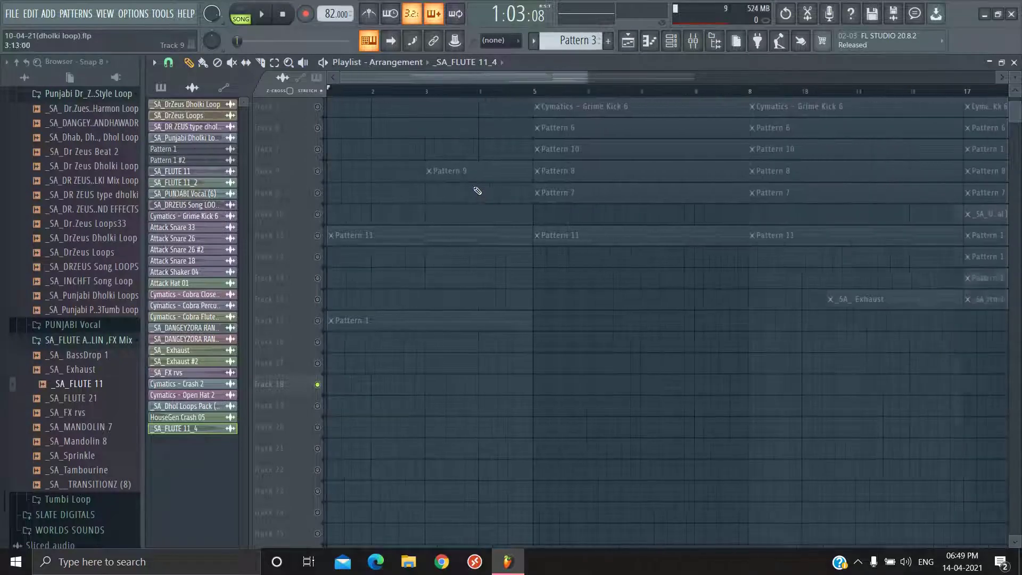
{"action": "scroll", "coordinate": [410, 208], "scroll_direction": "up", "scroll_amount": 2}
{"action": "scroll", "coordinate": [424, 229], "scroll_direction": "up", "scroll_amount": 2}
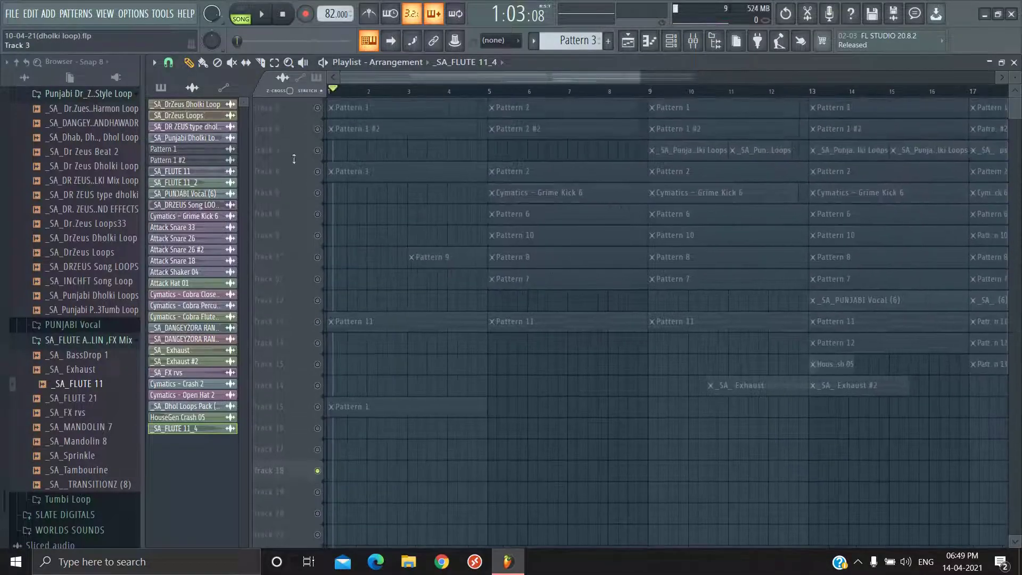
{"action": "scroll", "coordinate": [578, 292], "scroll_direction": "right", "scroll_amount": 3}
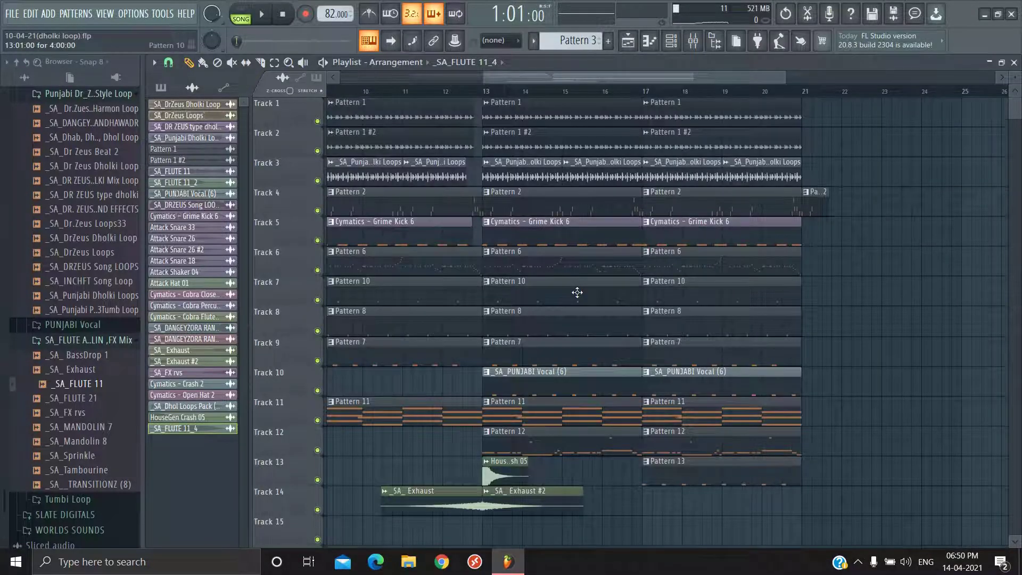